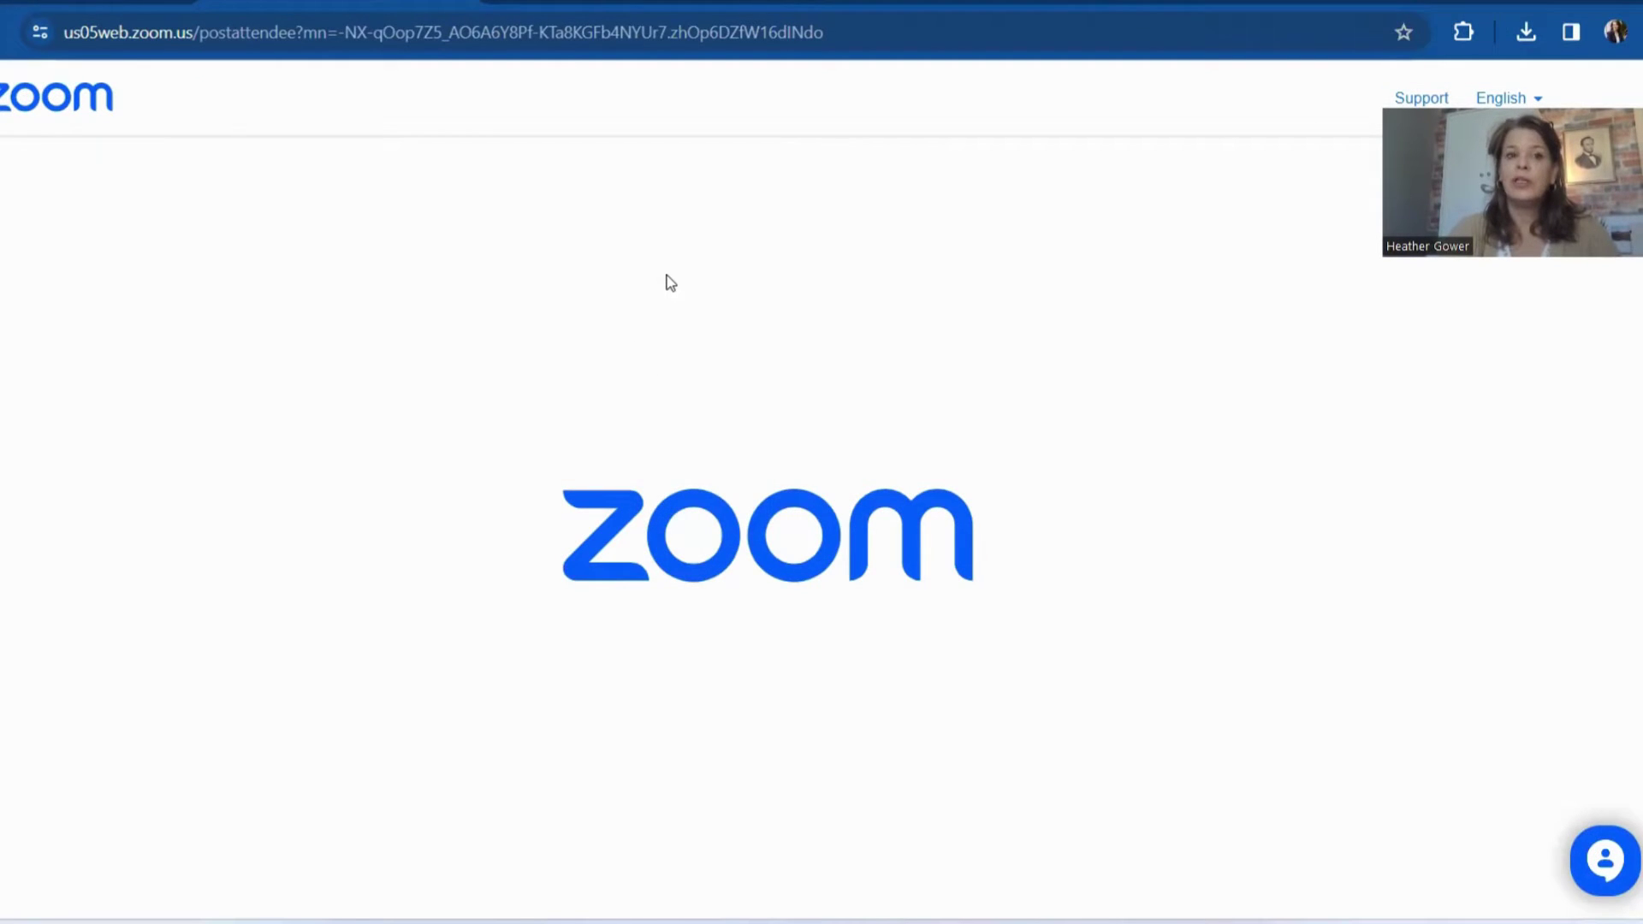
From the Agent Icon gallery, download the square family image captioned 'I can get you where you want to be. HOME!'
click(612, 1)
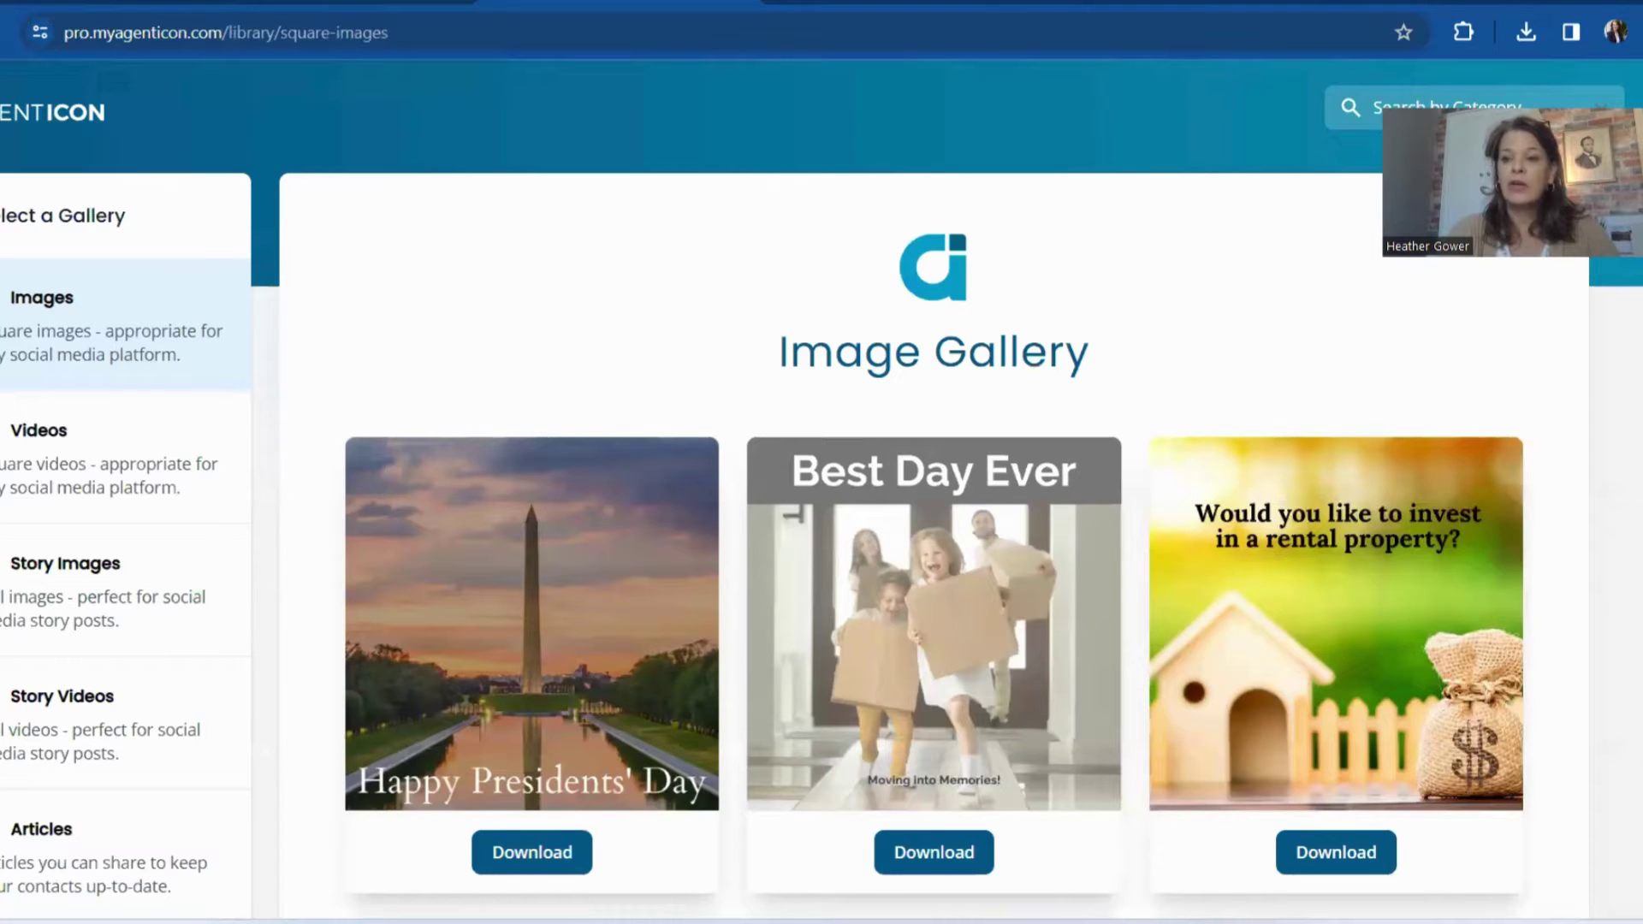
scroll(821, 488, down, 5)
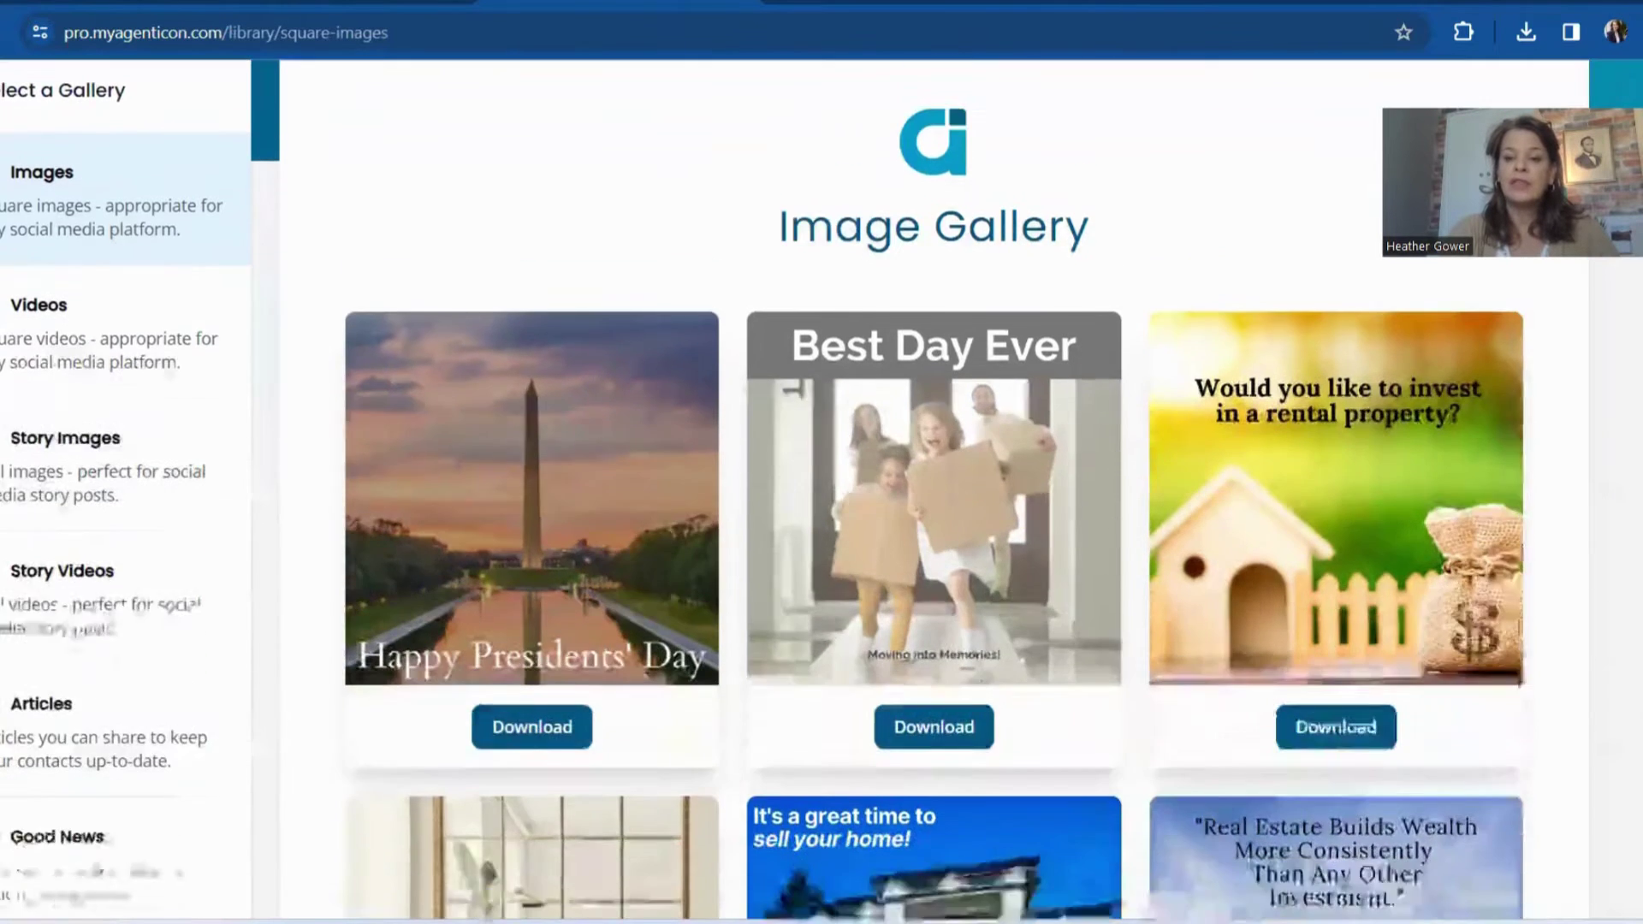
scroll(822, 488, down, 4)
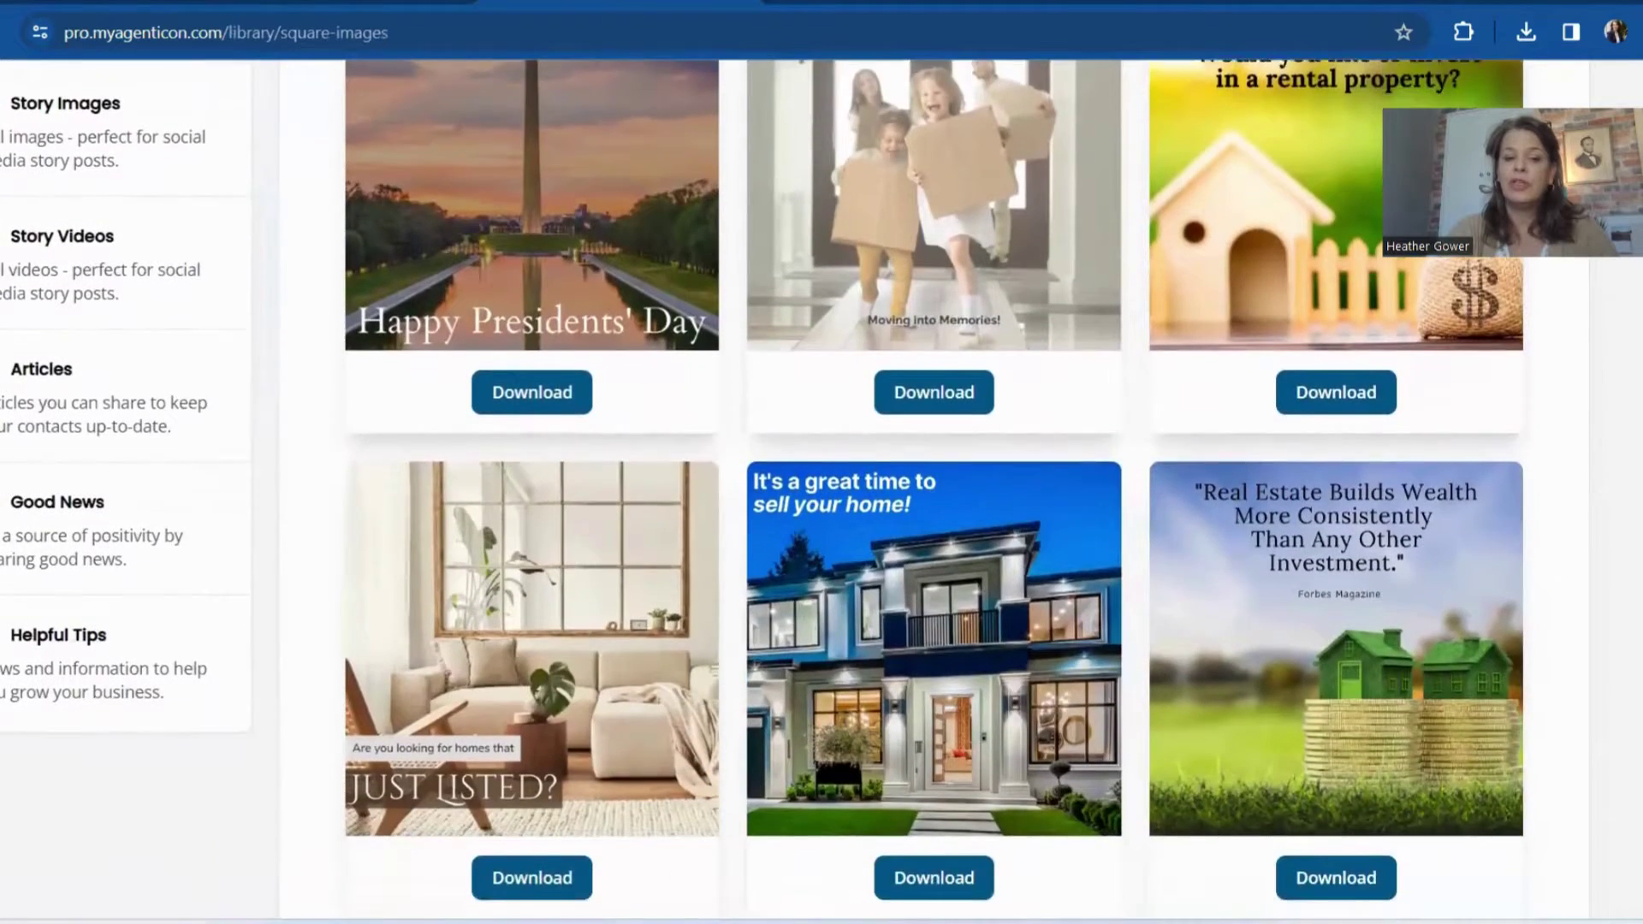
scroll(821, 487, down, 4)
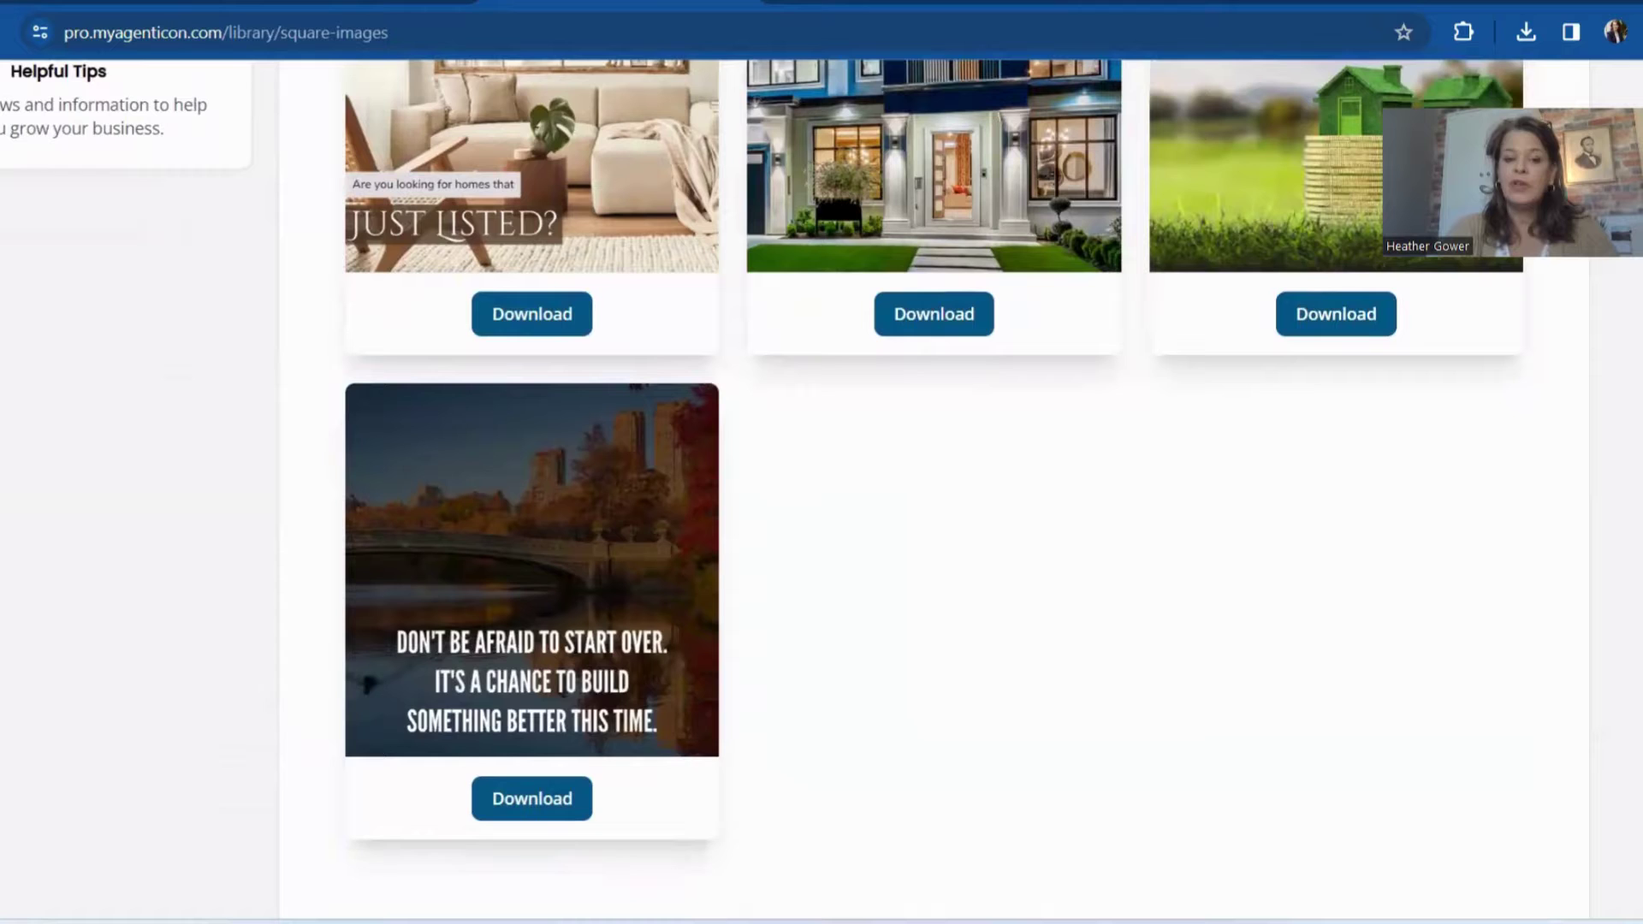
scroll(822, 487, up, 6)
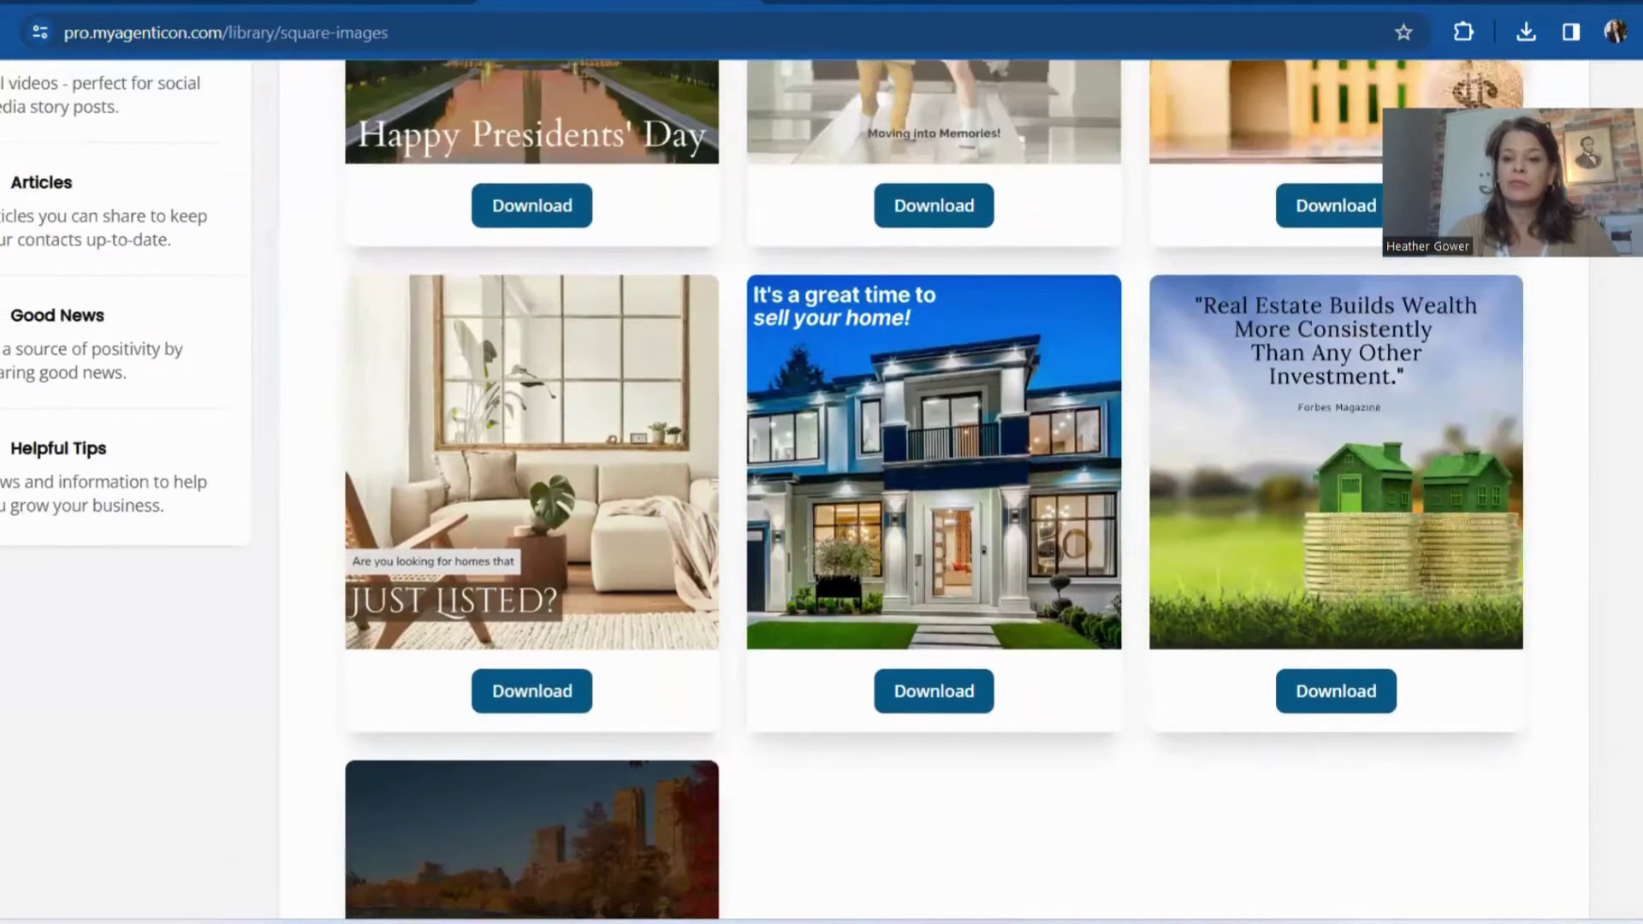
scroll(821, 488, up, 3)
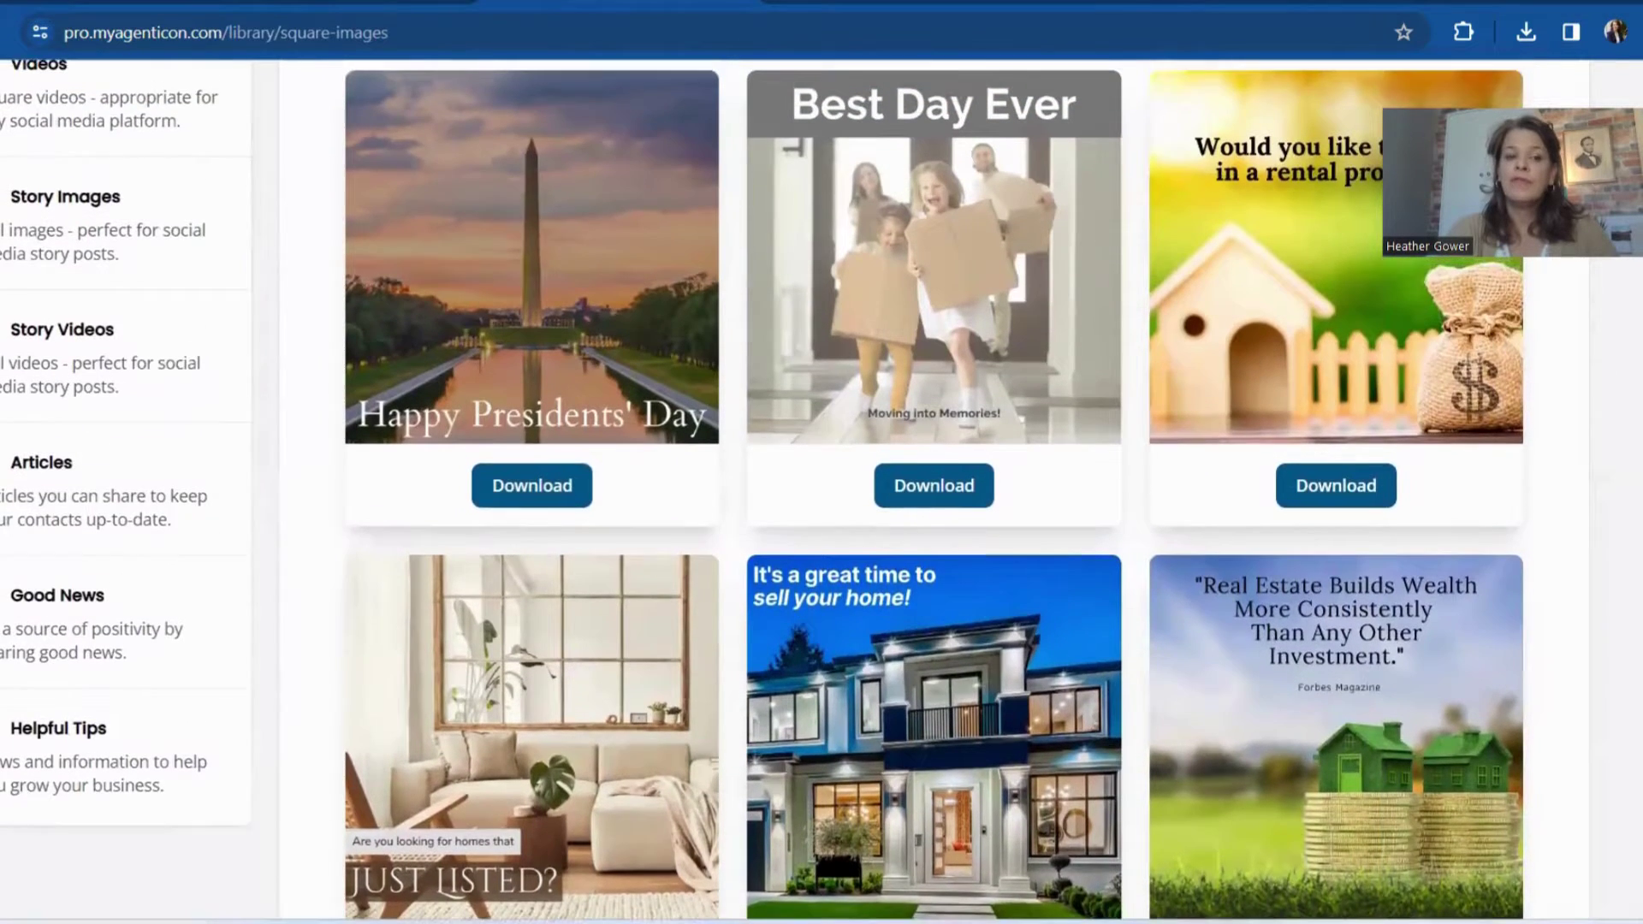
scroll(821, 487, up, 2)
scroll(822, 487, down, 1)
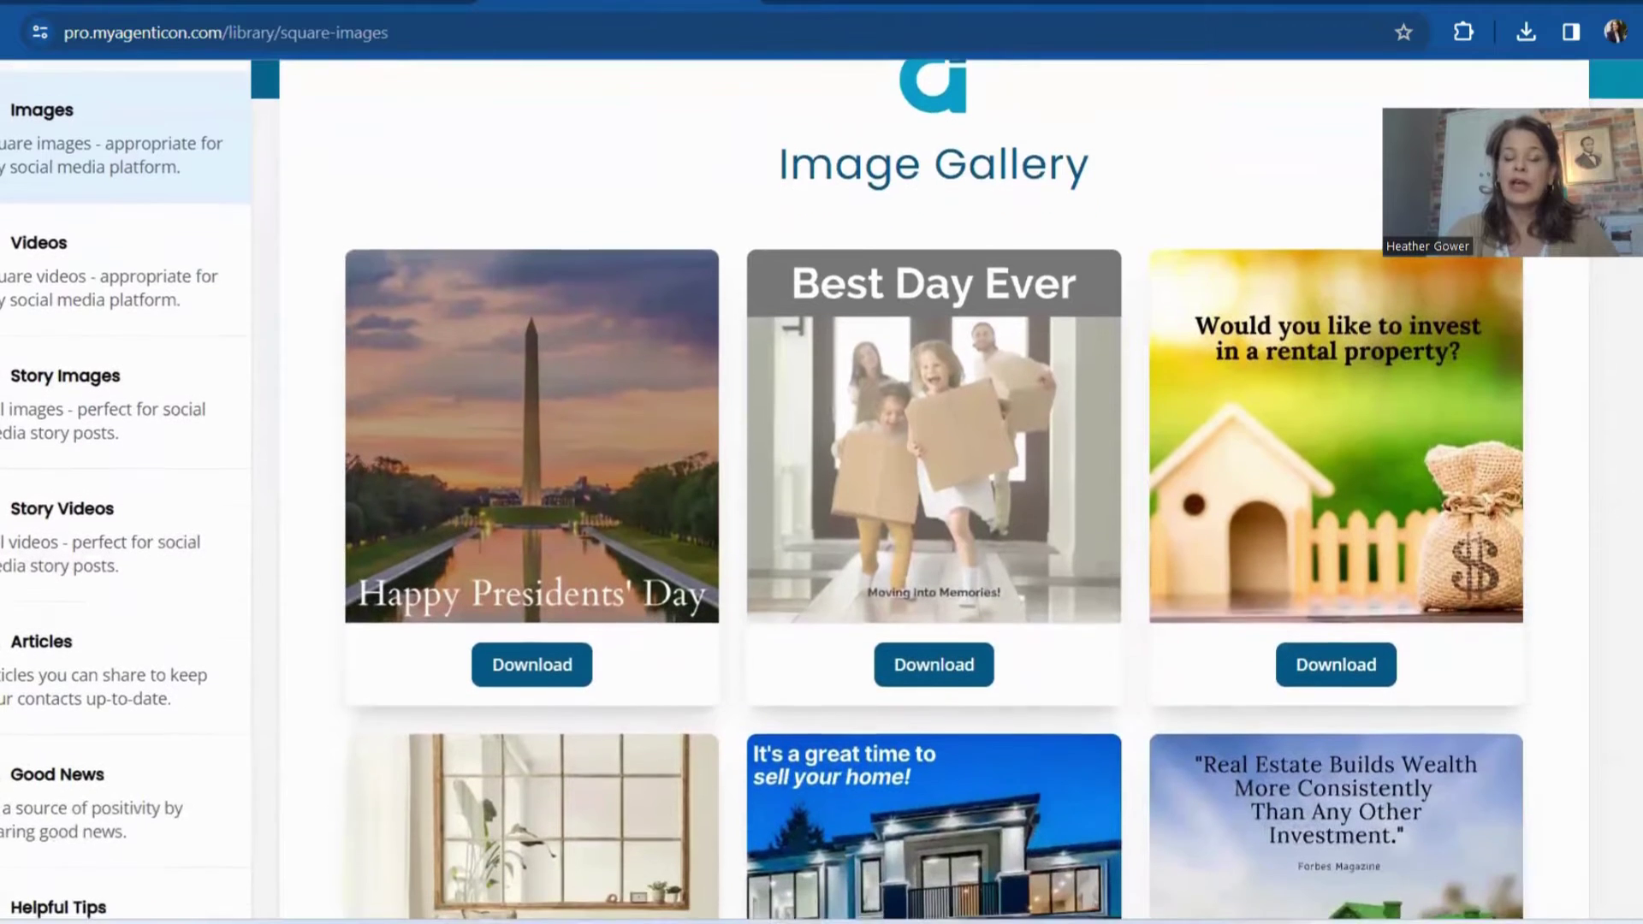
scroll(993, 648, down, 3)
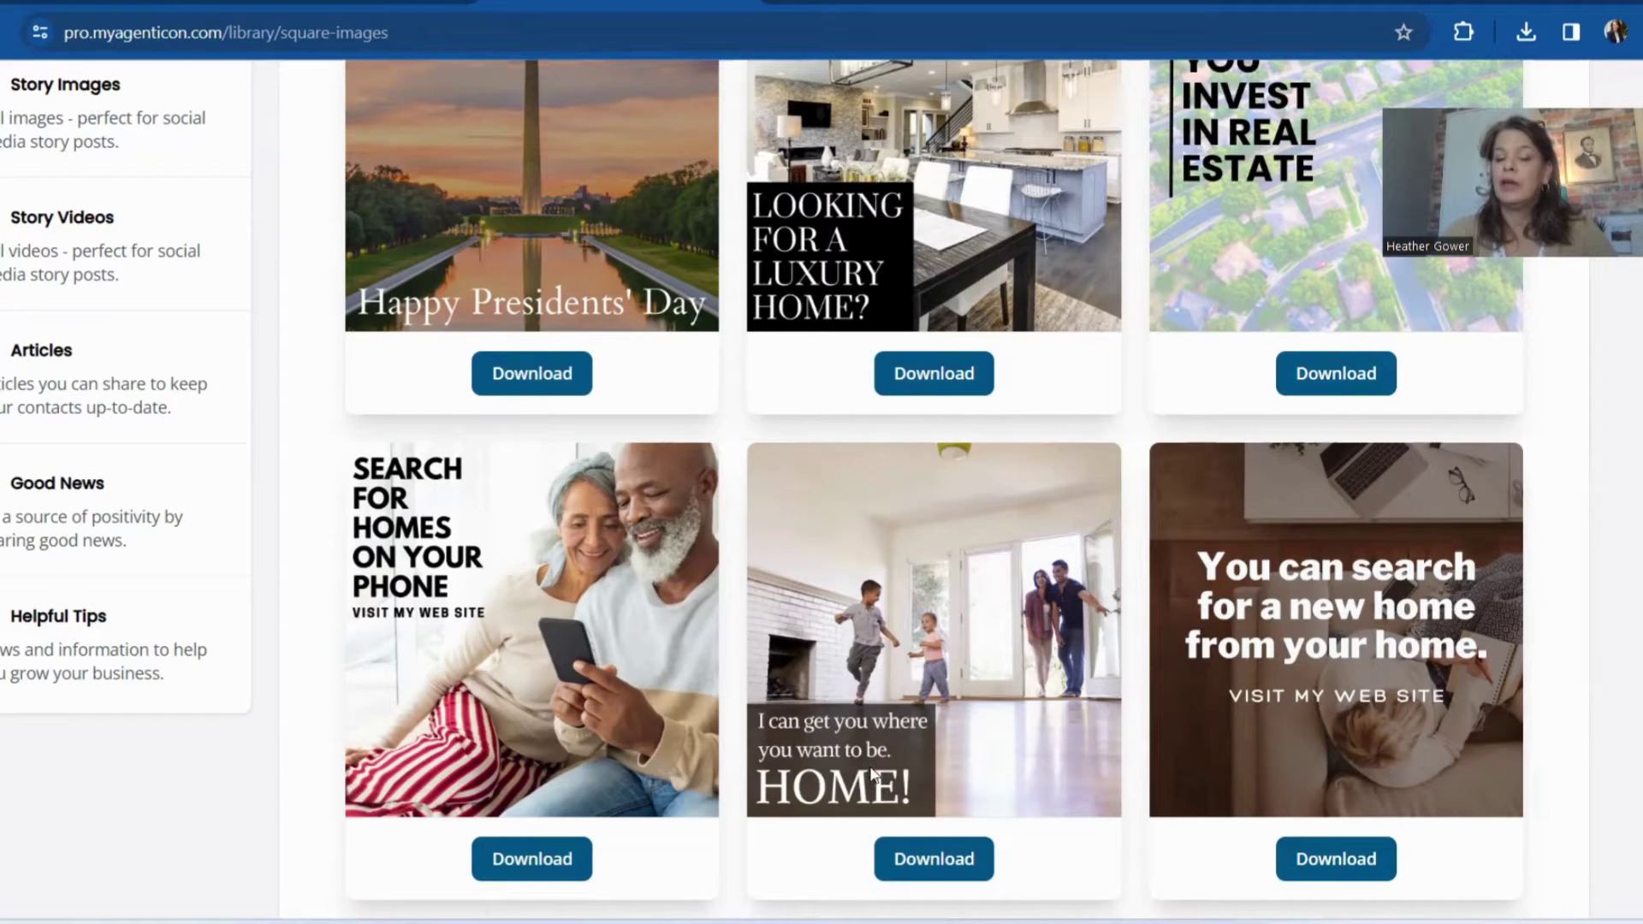
click(927, 863)
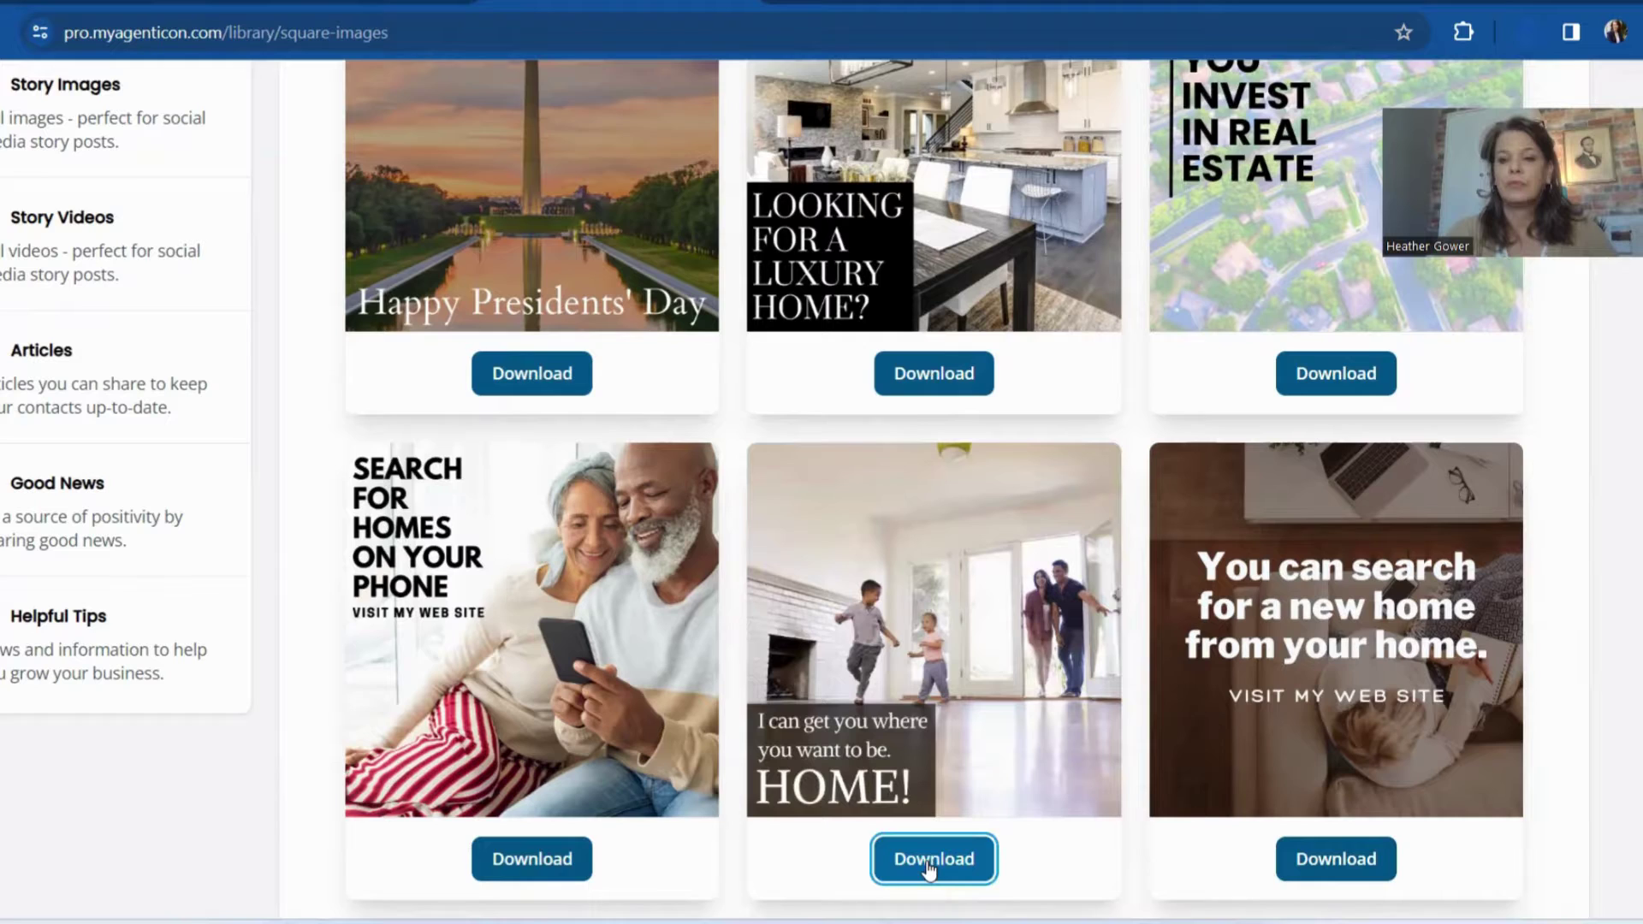
click(929, 866)
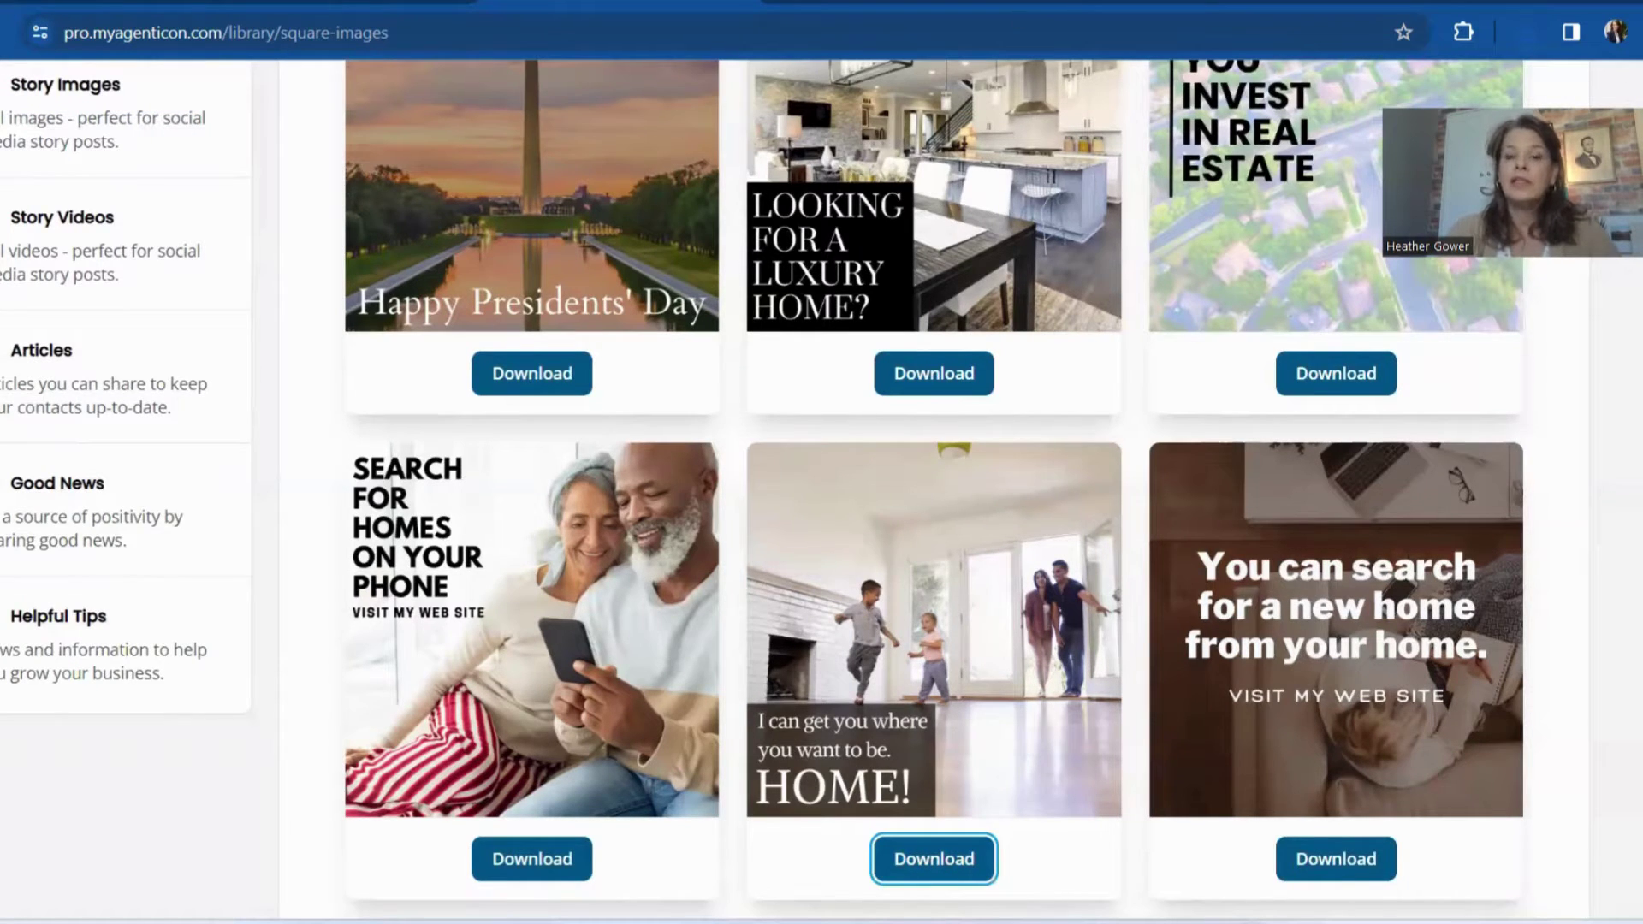
In a new browser tab, create a blank 940 × 788 px Facebook Post design in Canva
key(ctrl+t)
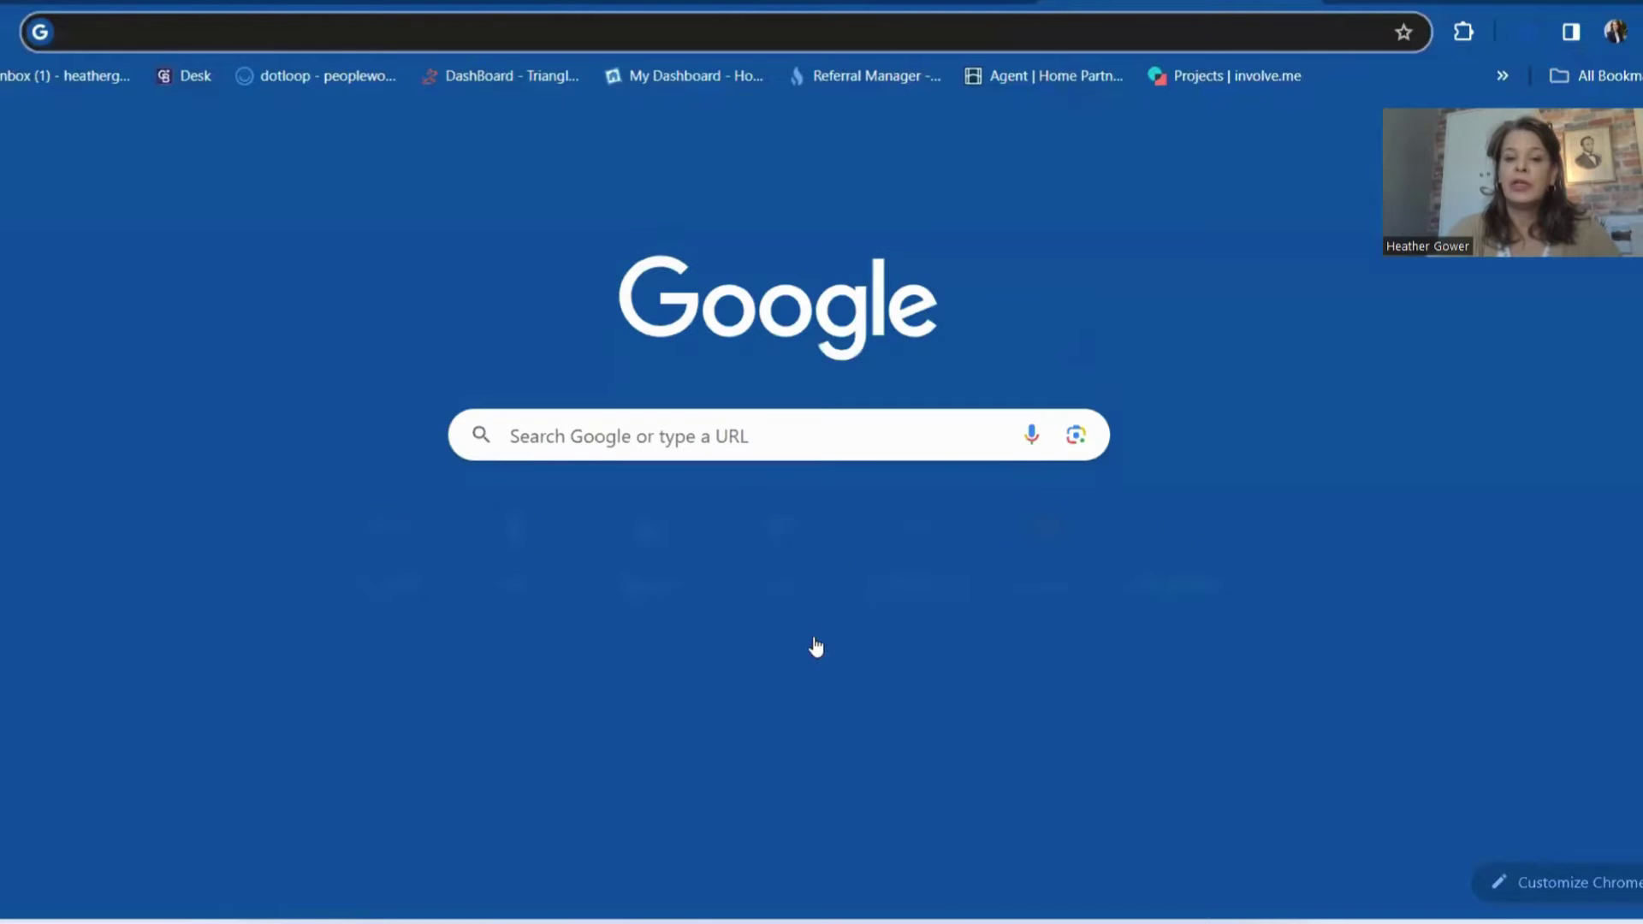
click(770, 539)
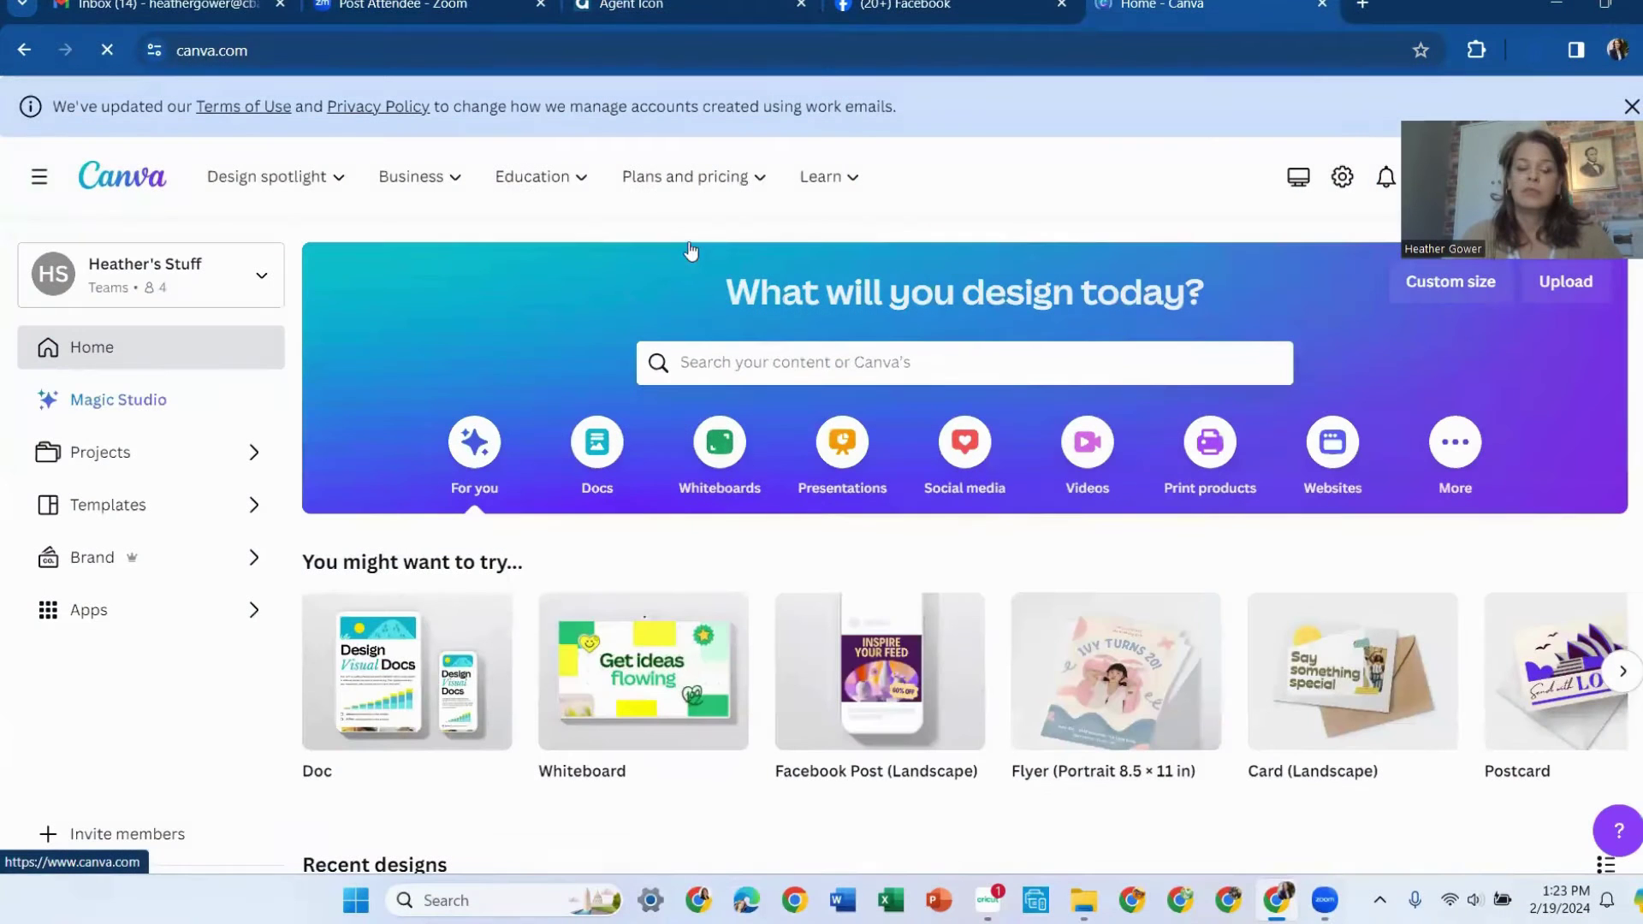
mouse_move(884, 671)
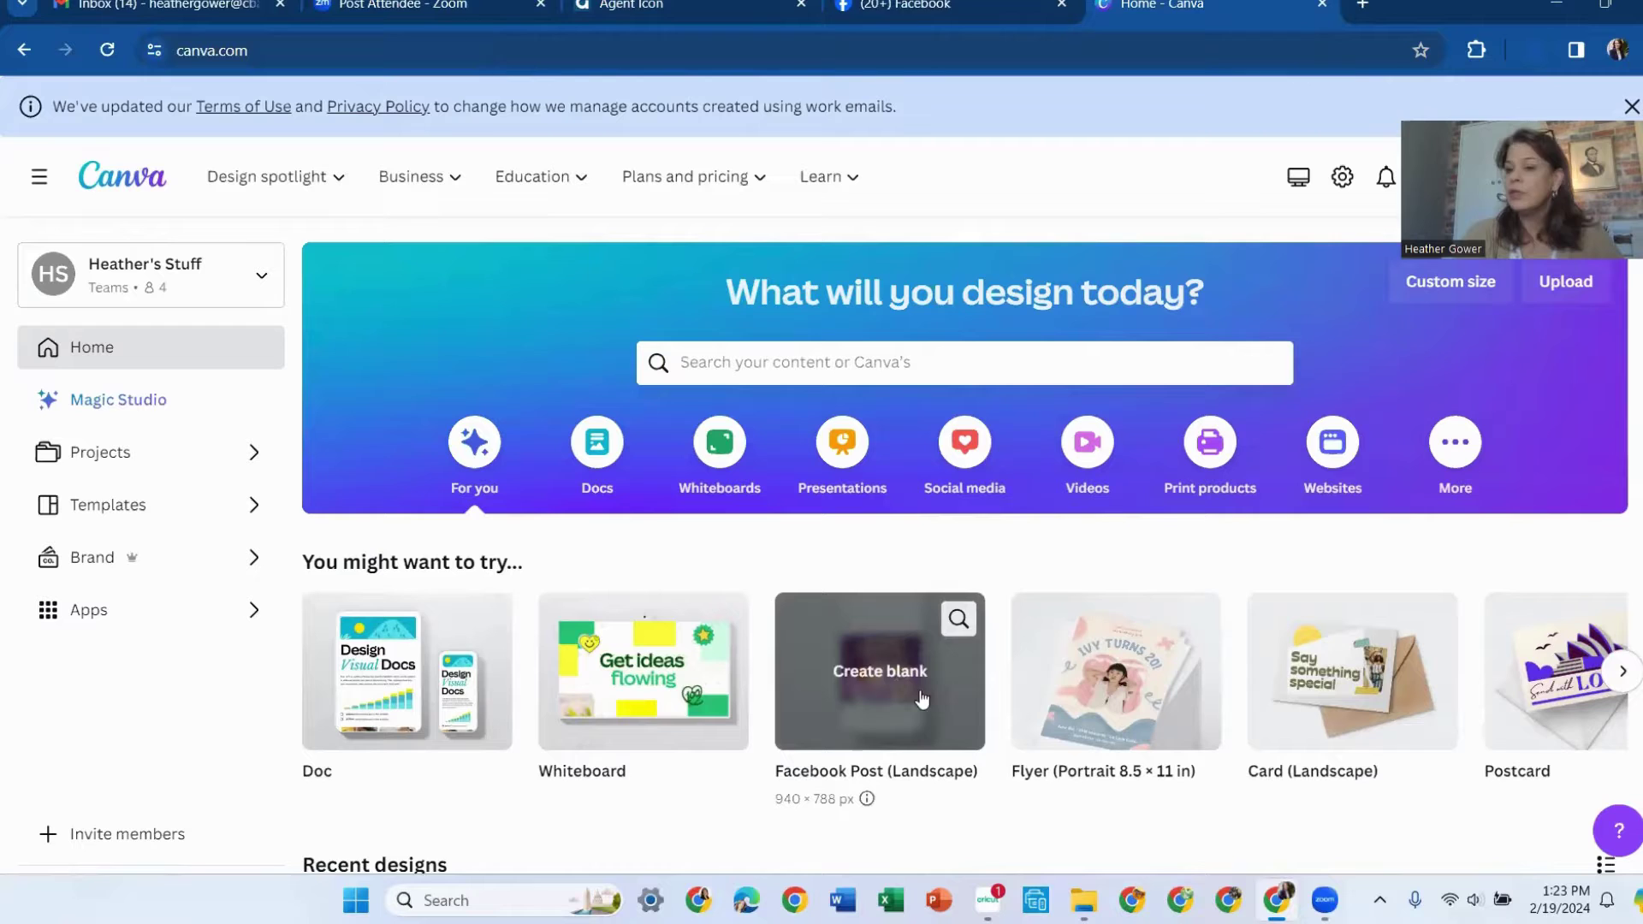
click(866, 672)
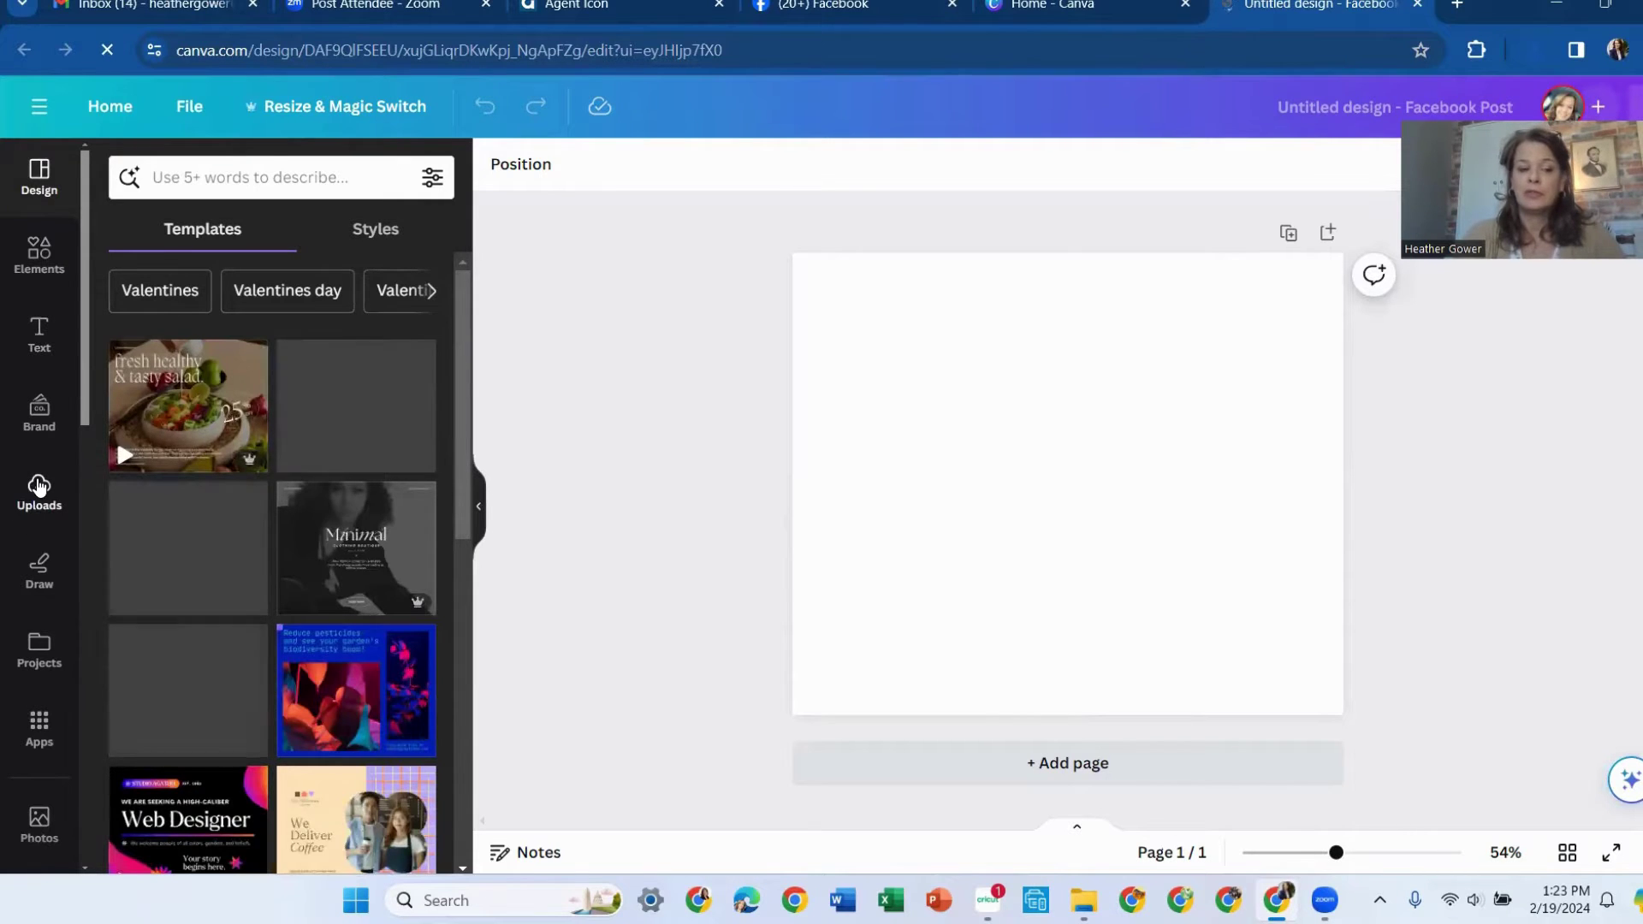
Upload the downloaded HOME! PNG from Downloads and add it to the post page
click(38, 486)
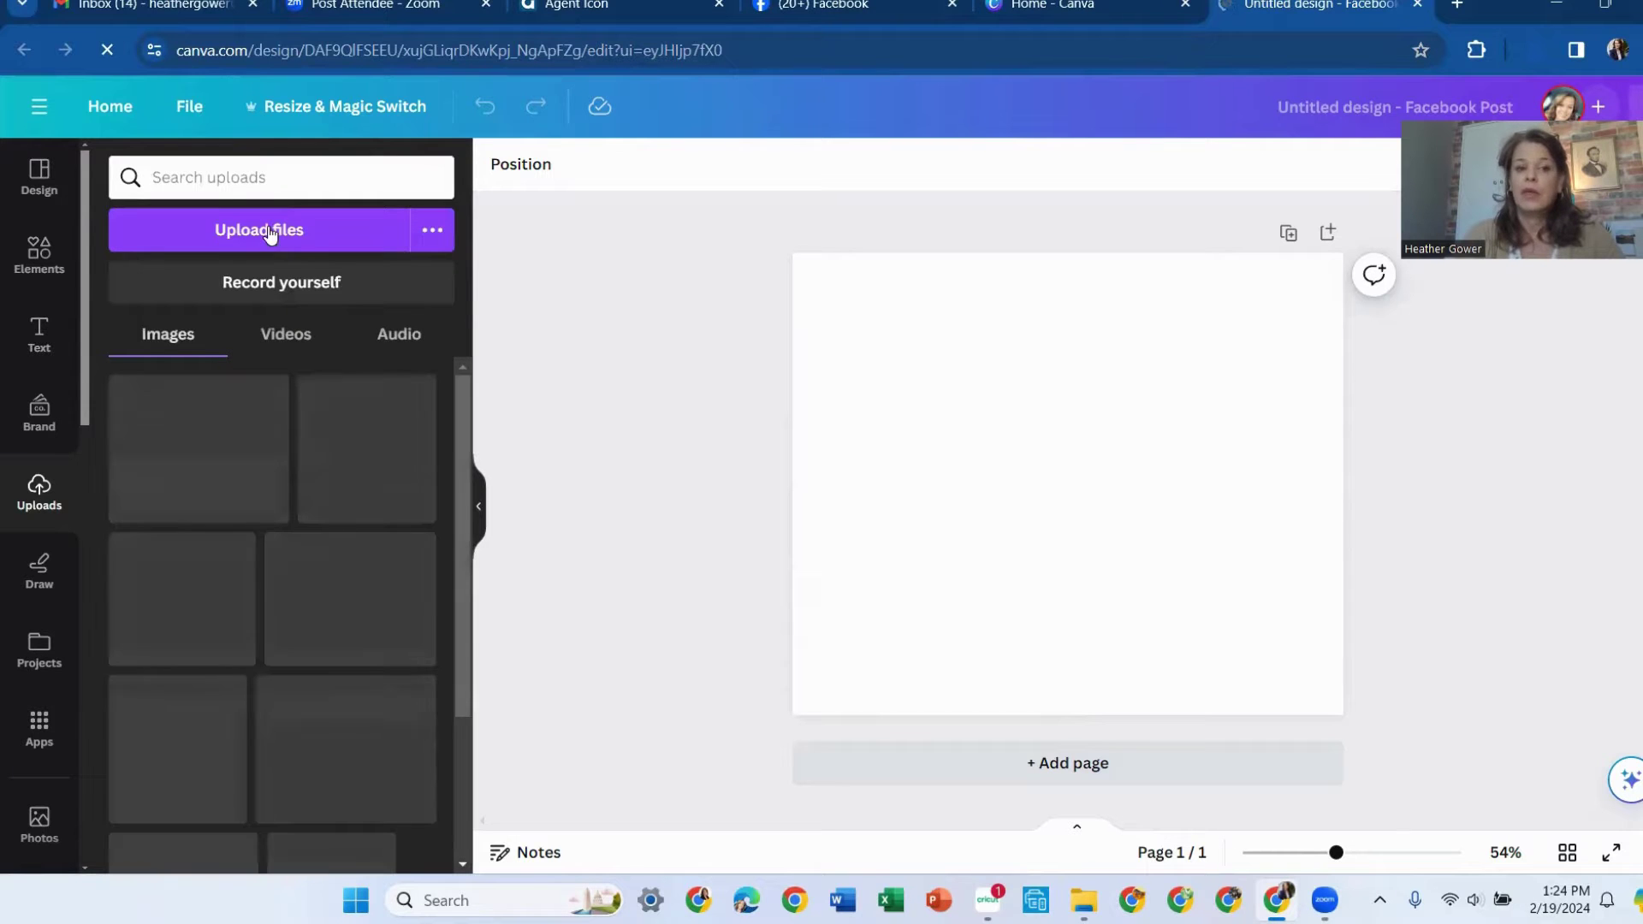
click(274, 232)
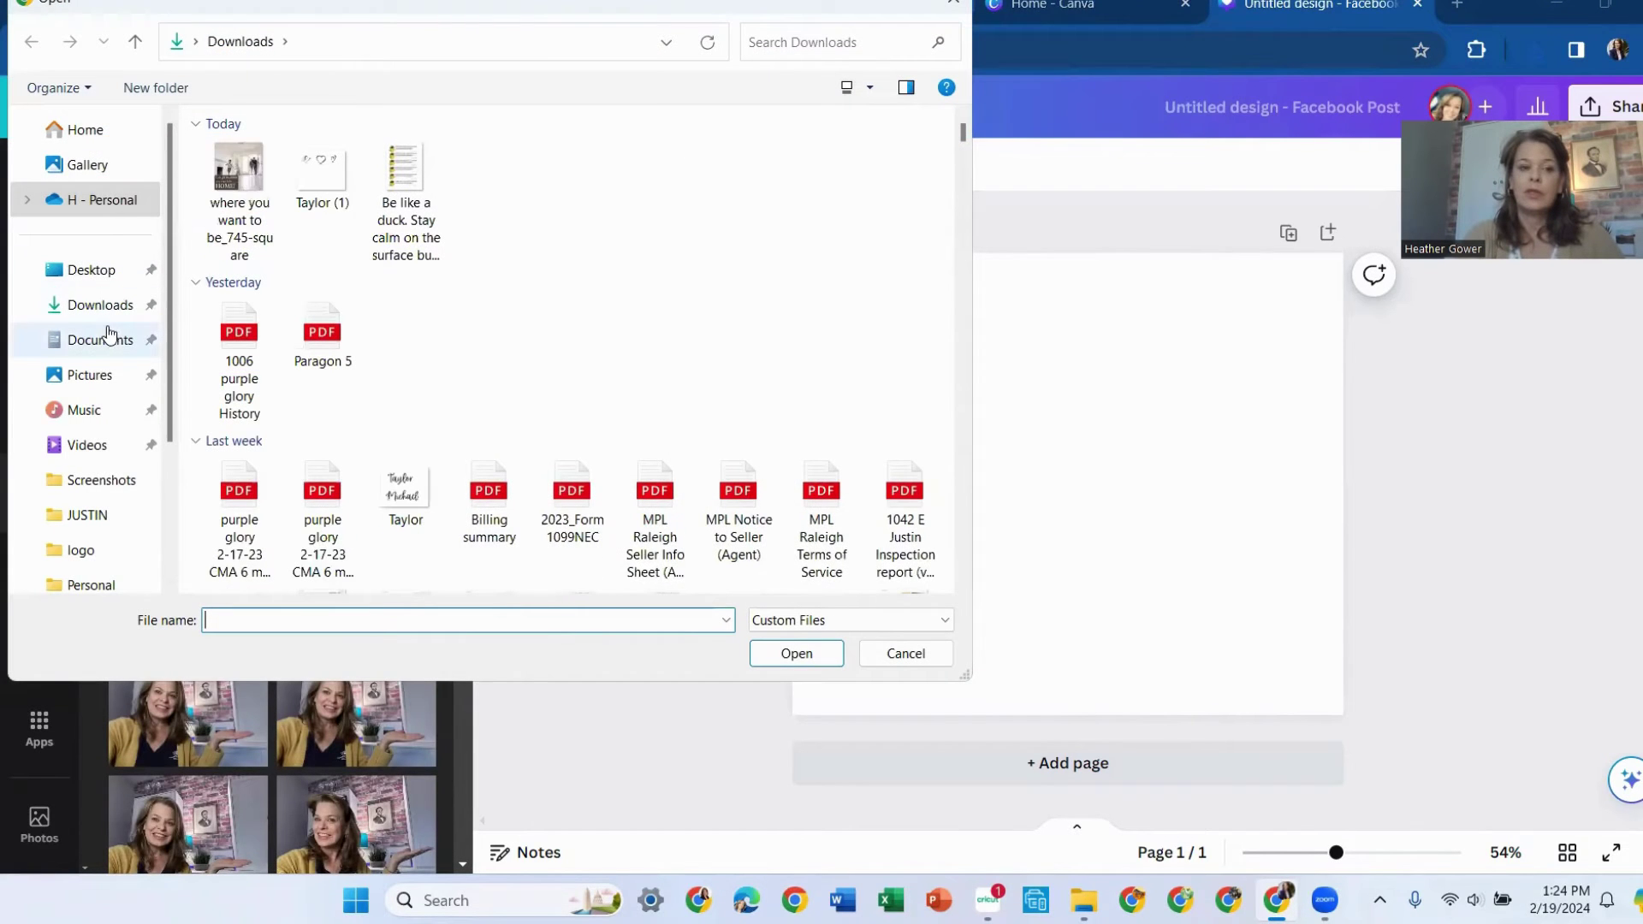
click(251, 170)
click(782, 659)
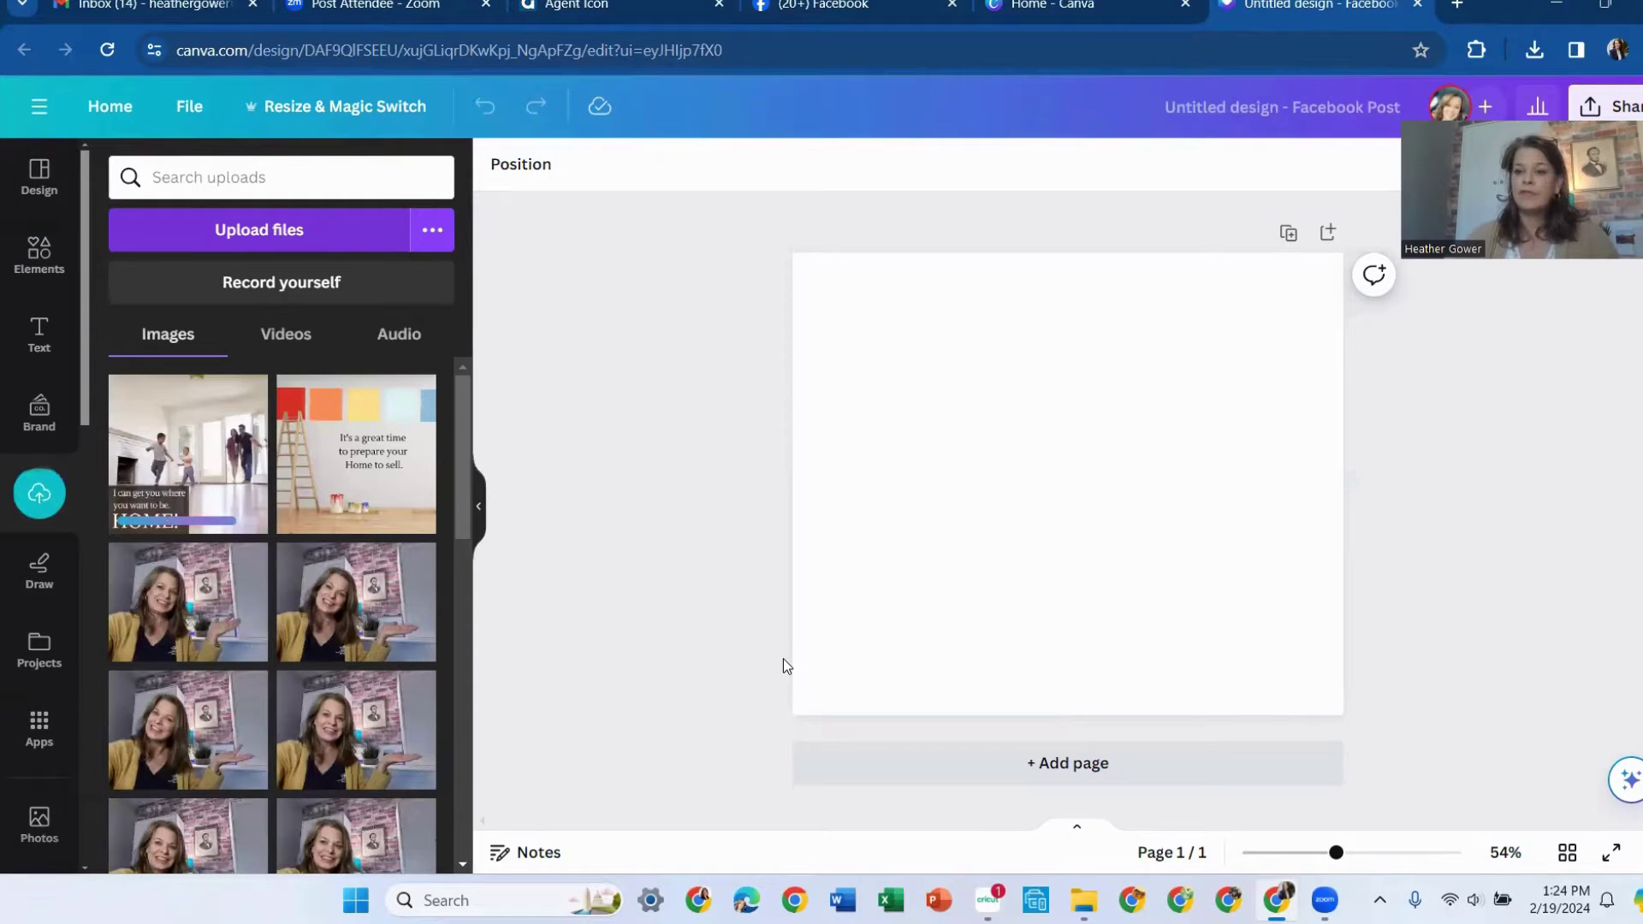
click(161, 392)
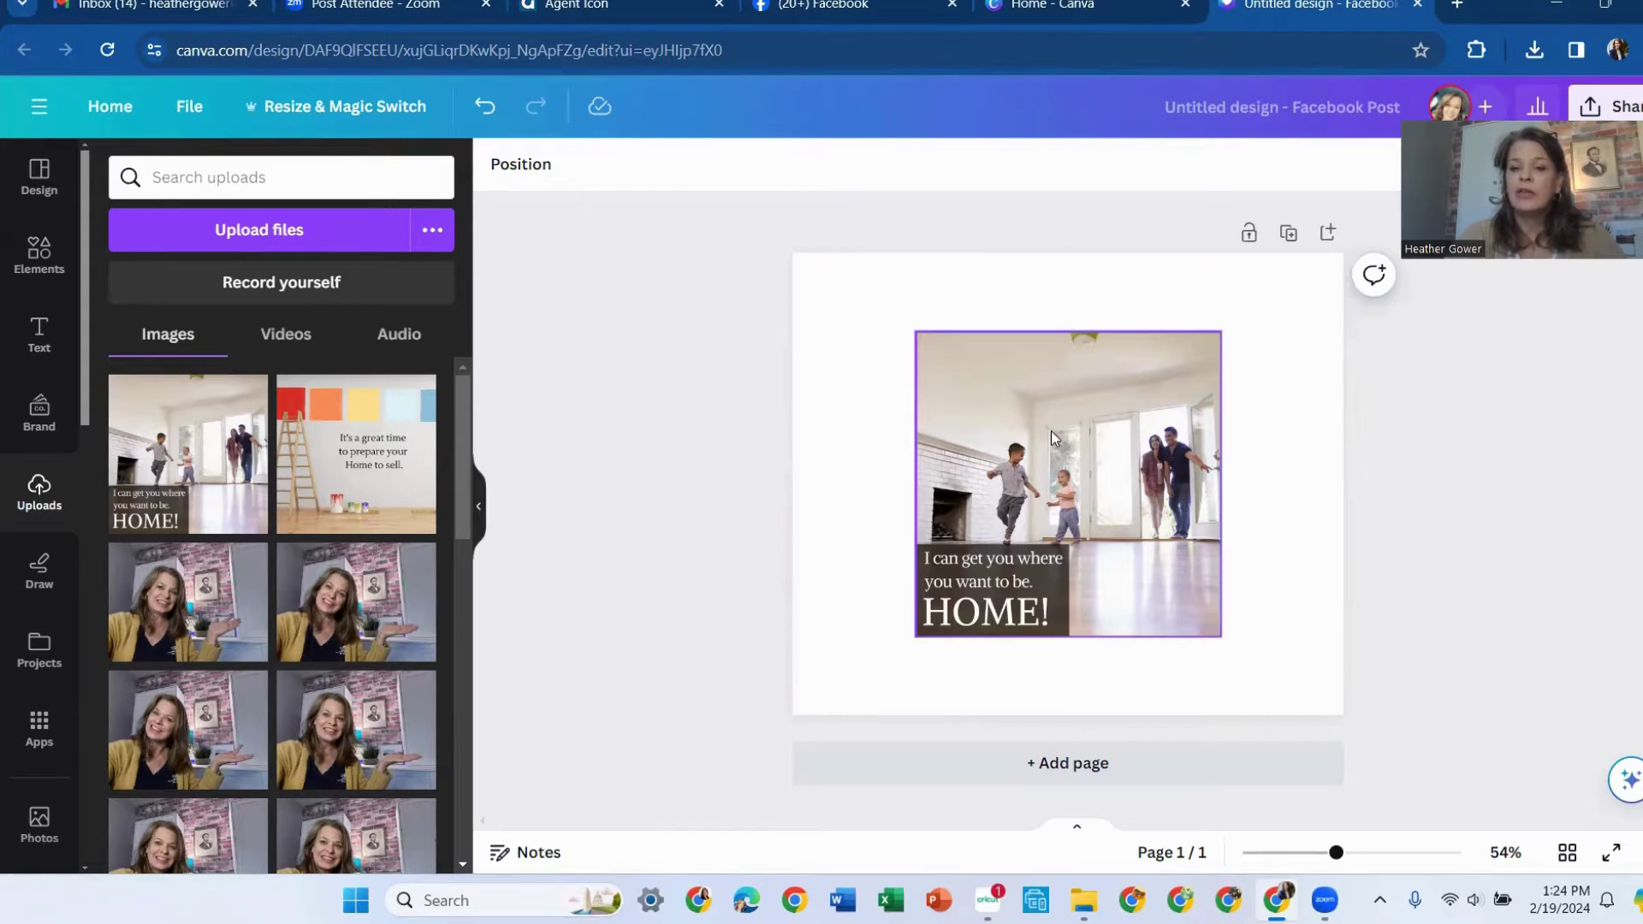
Stretch the HOME! photo edge to edge so it fills the whole page, with HOME! fully visible
click(989, 378)
drag(914, 331, 804, 282)
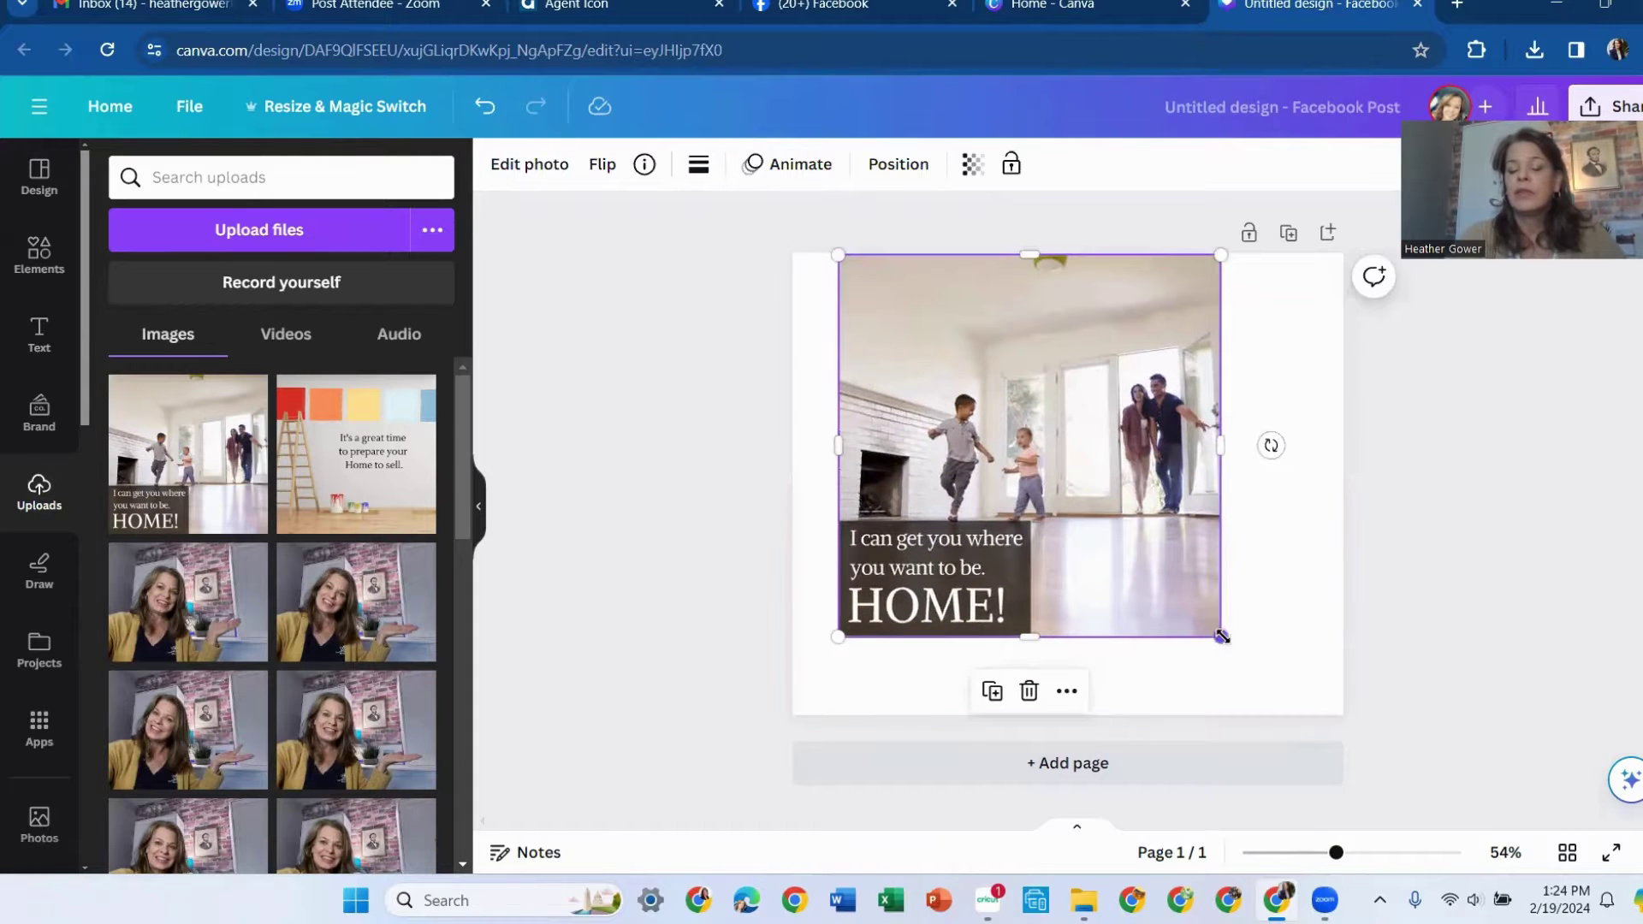
drag(1220, 636, 1307, 711)
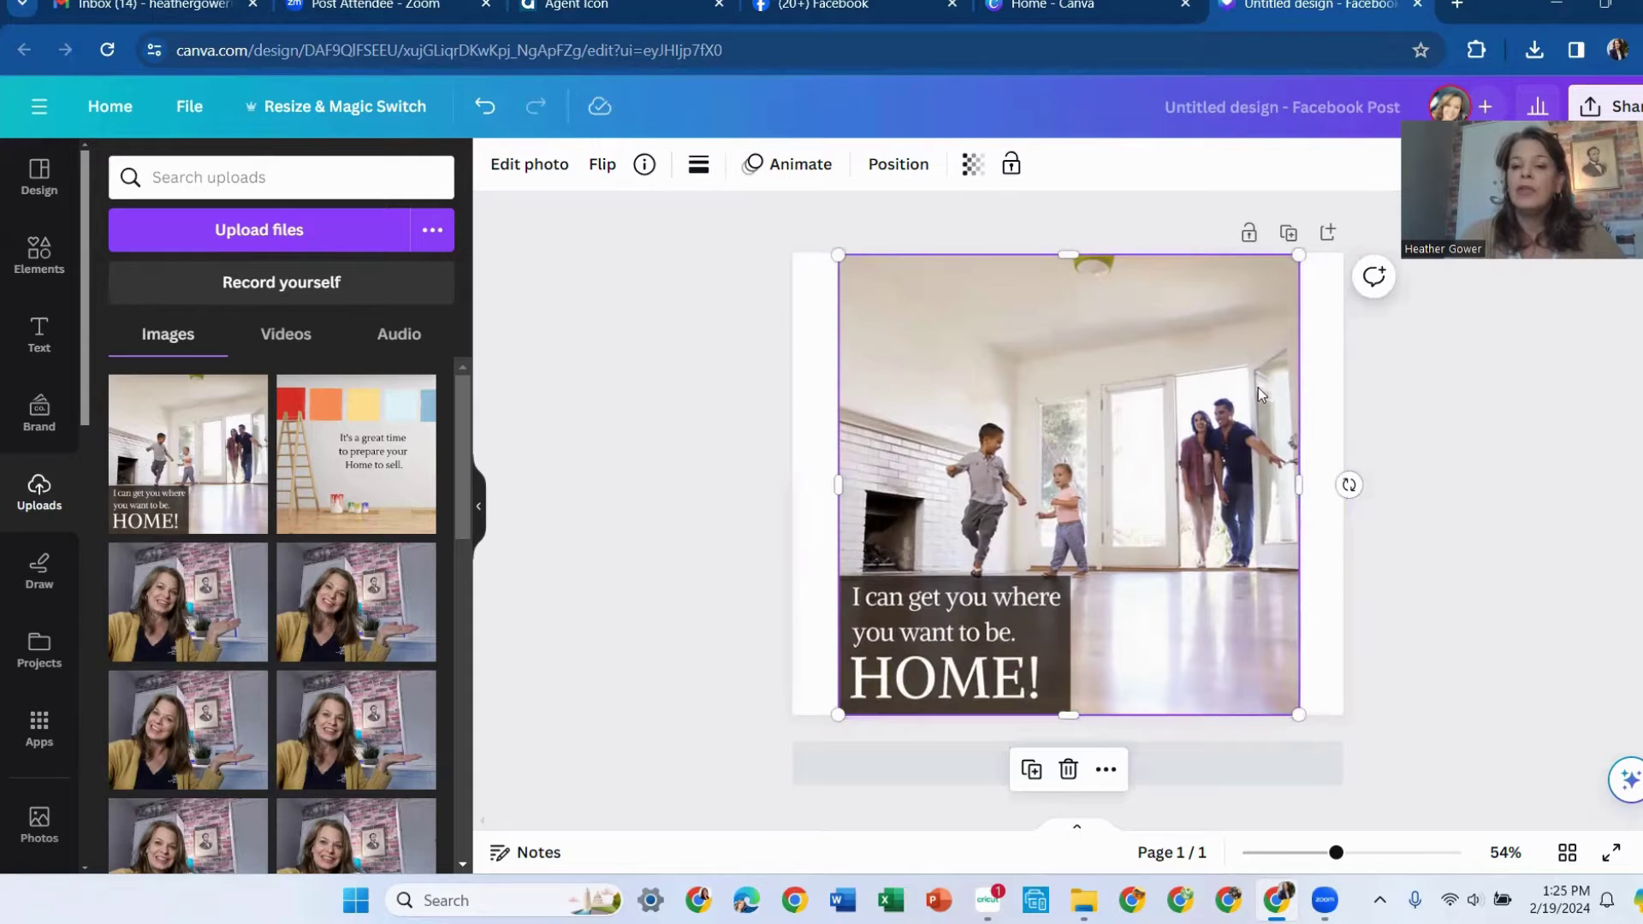
drag(1299, 477, 1343, 485)
drag(825, 492, 787, 488)
drag(1096, 558, 1097, 528)
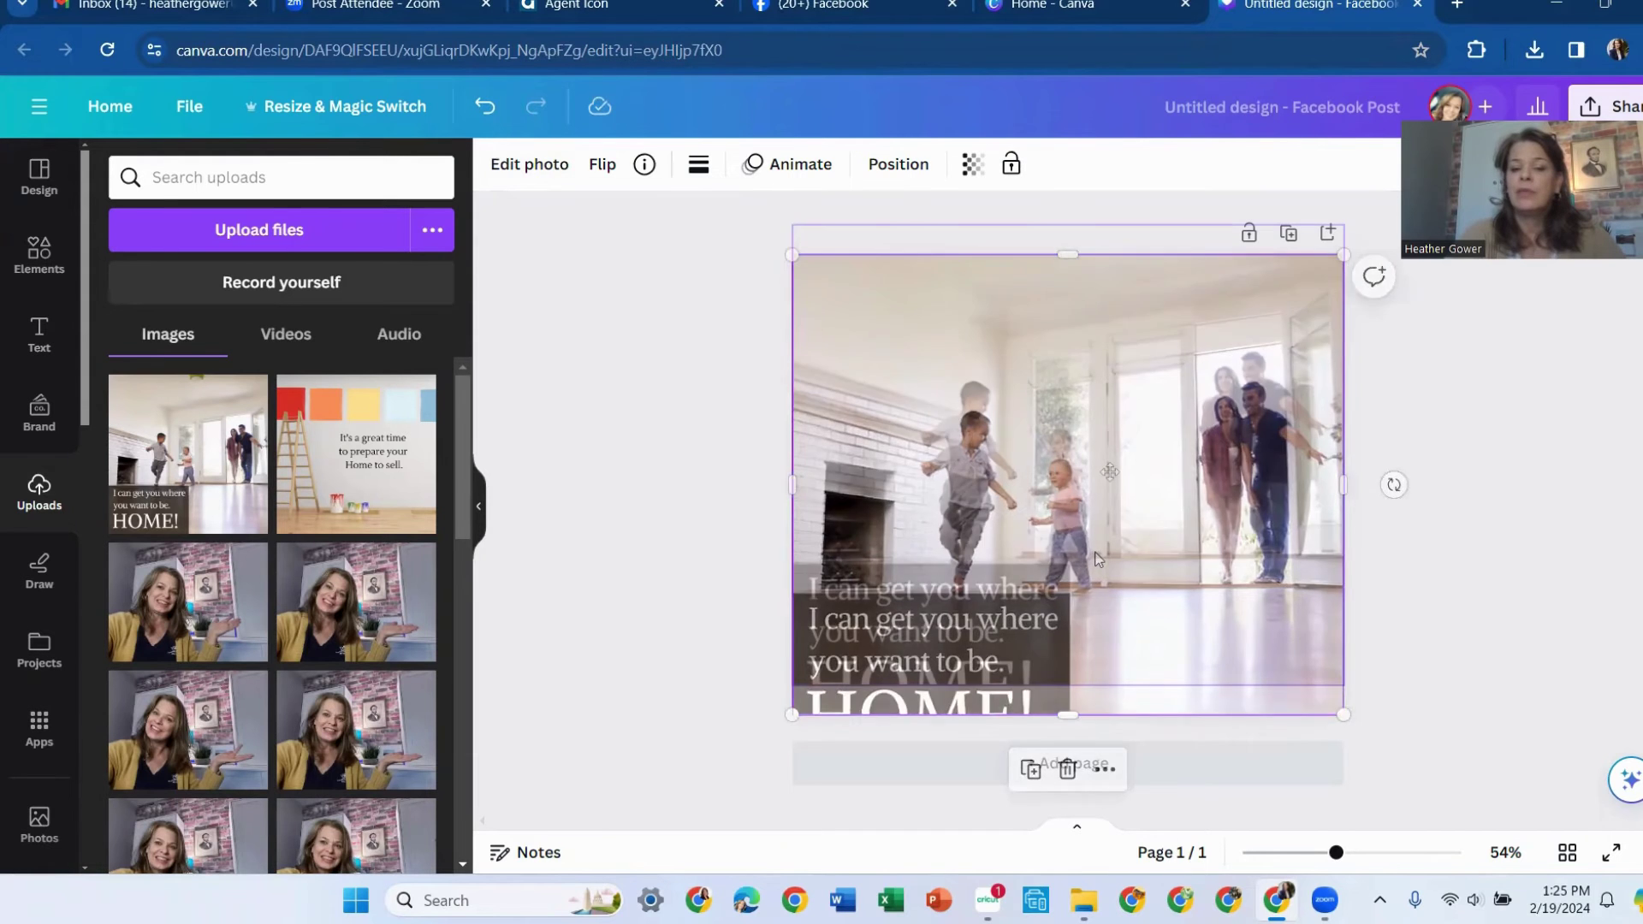
drag(1070, 688, 1070, 723)
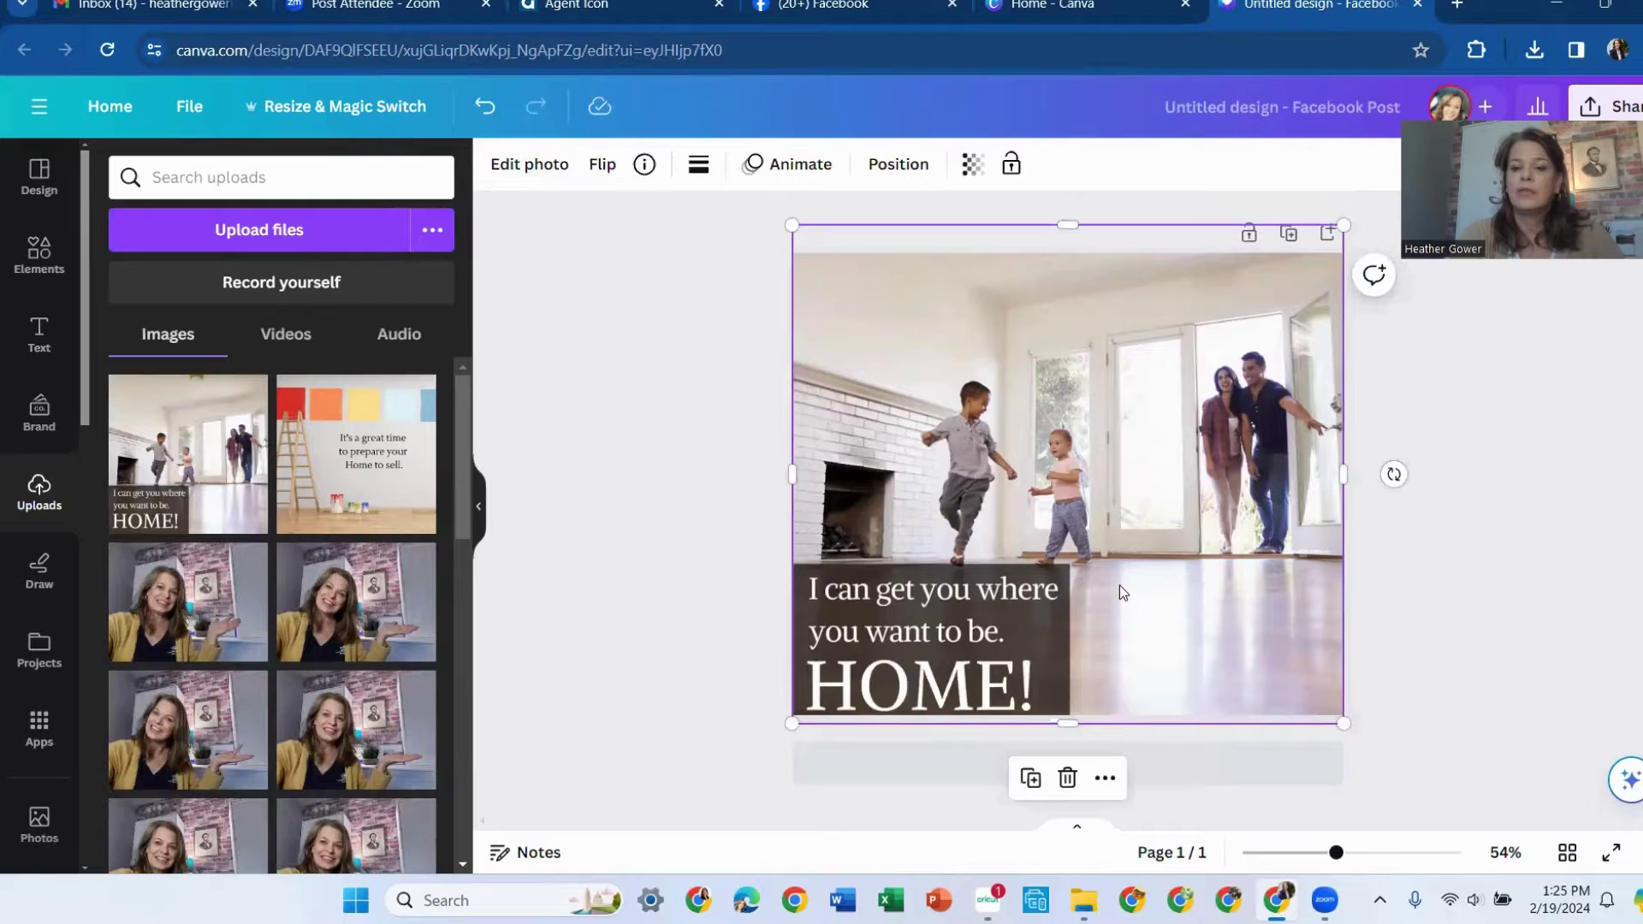
double_click(1119, 585)
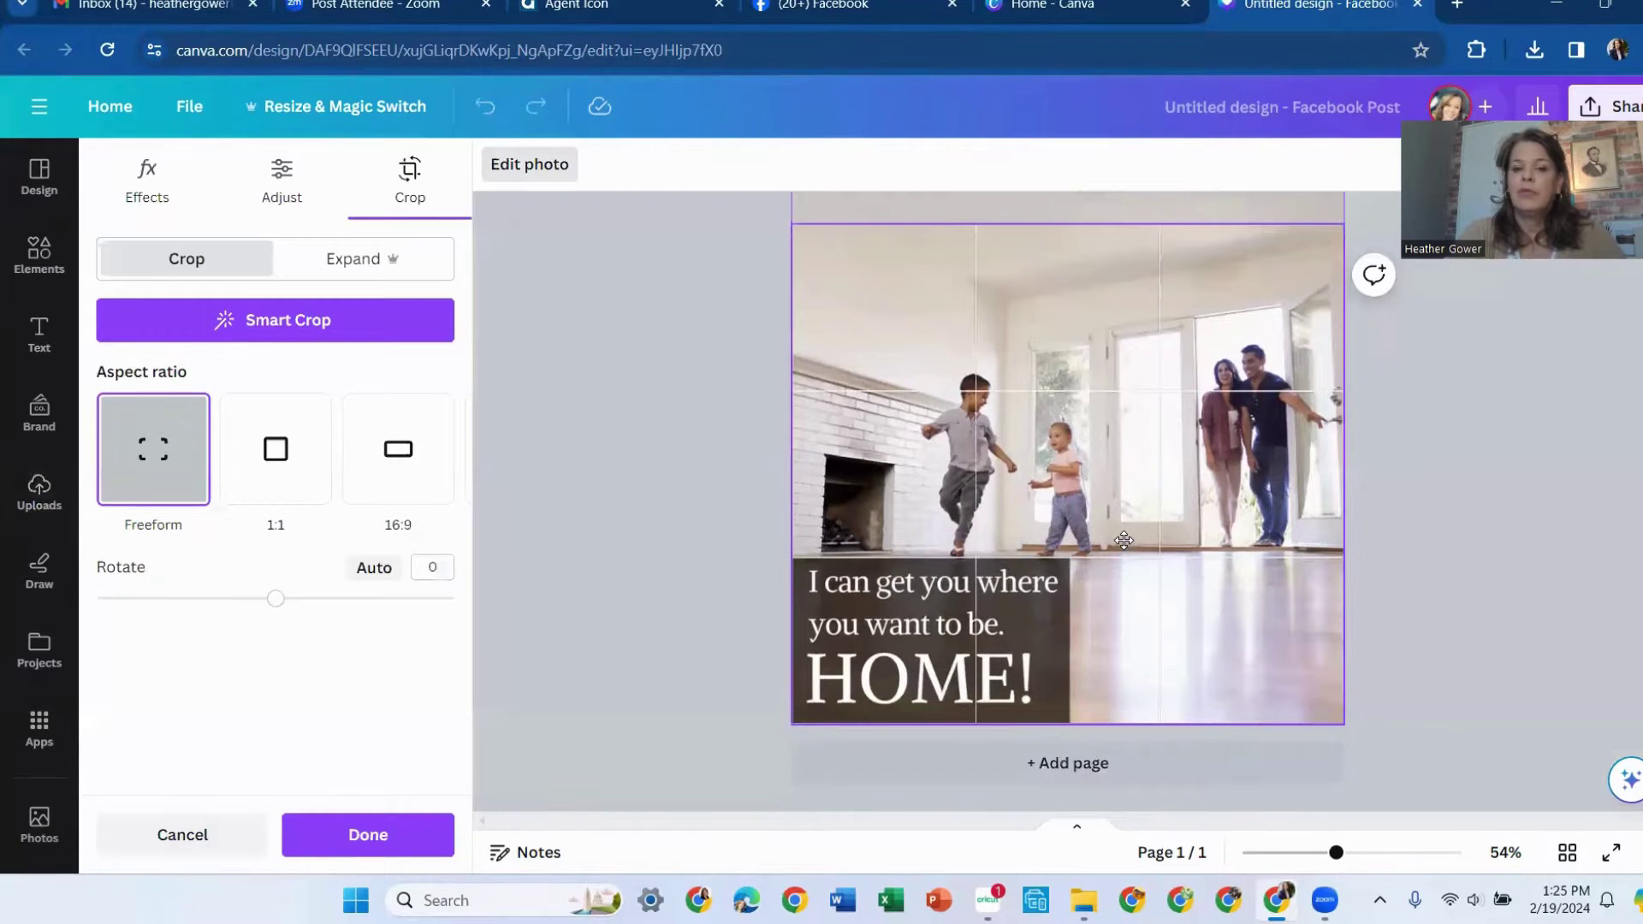
click(1461, 567)
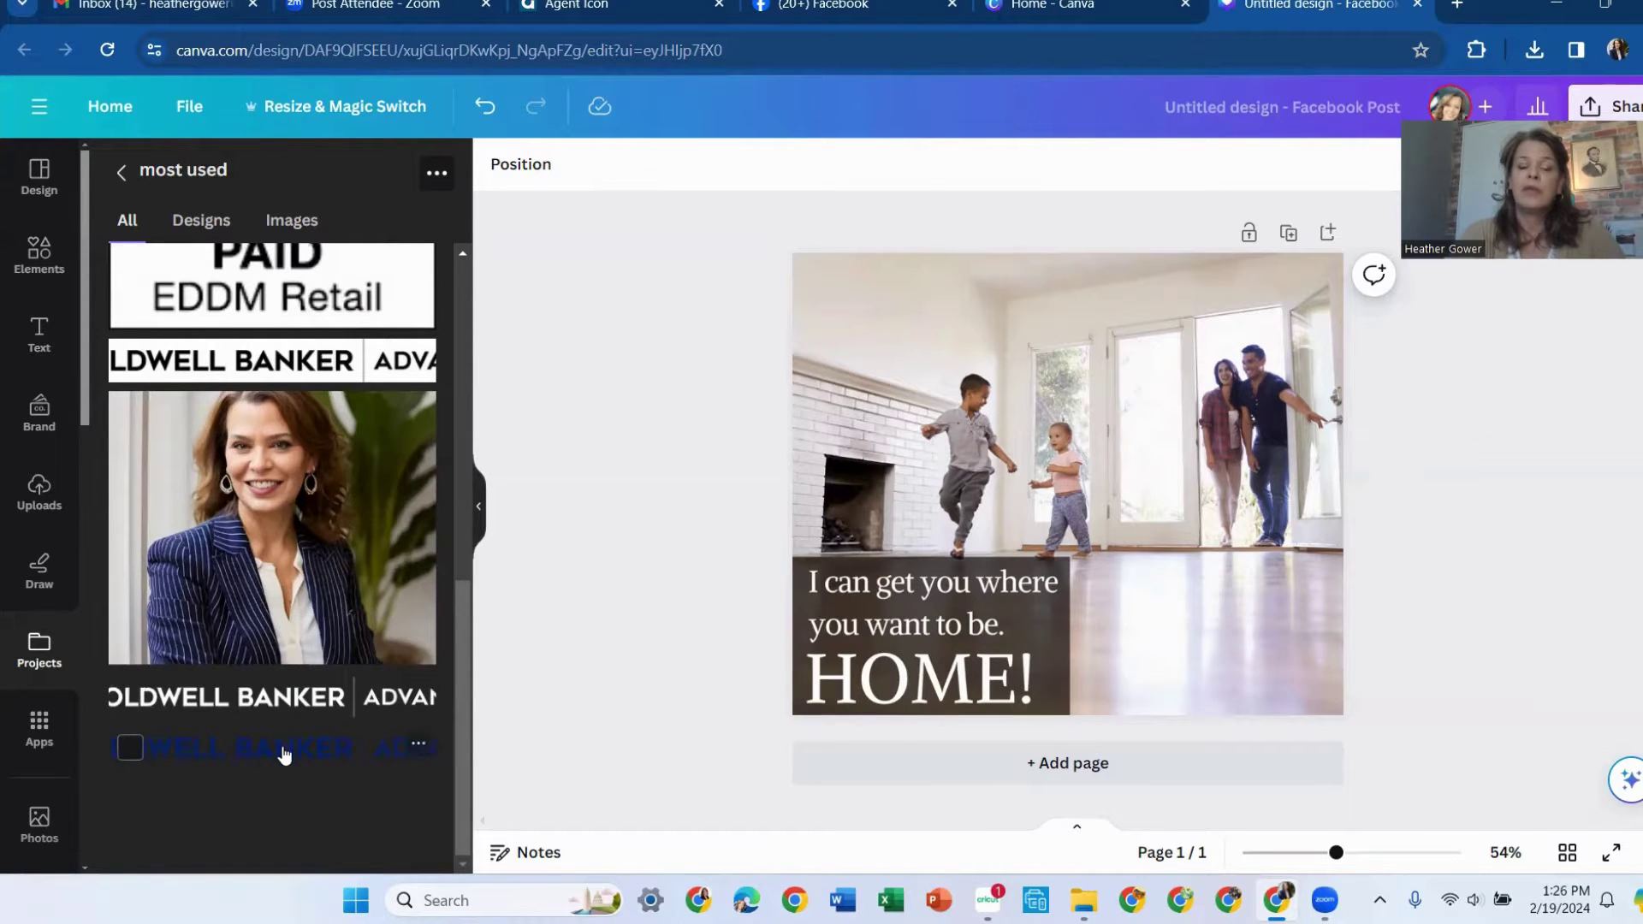
Place the Coldwell Banker Advantage logo banner, shrunk and centred, across the top of the photo
click(283, 751)
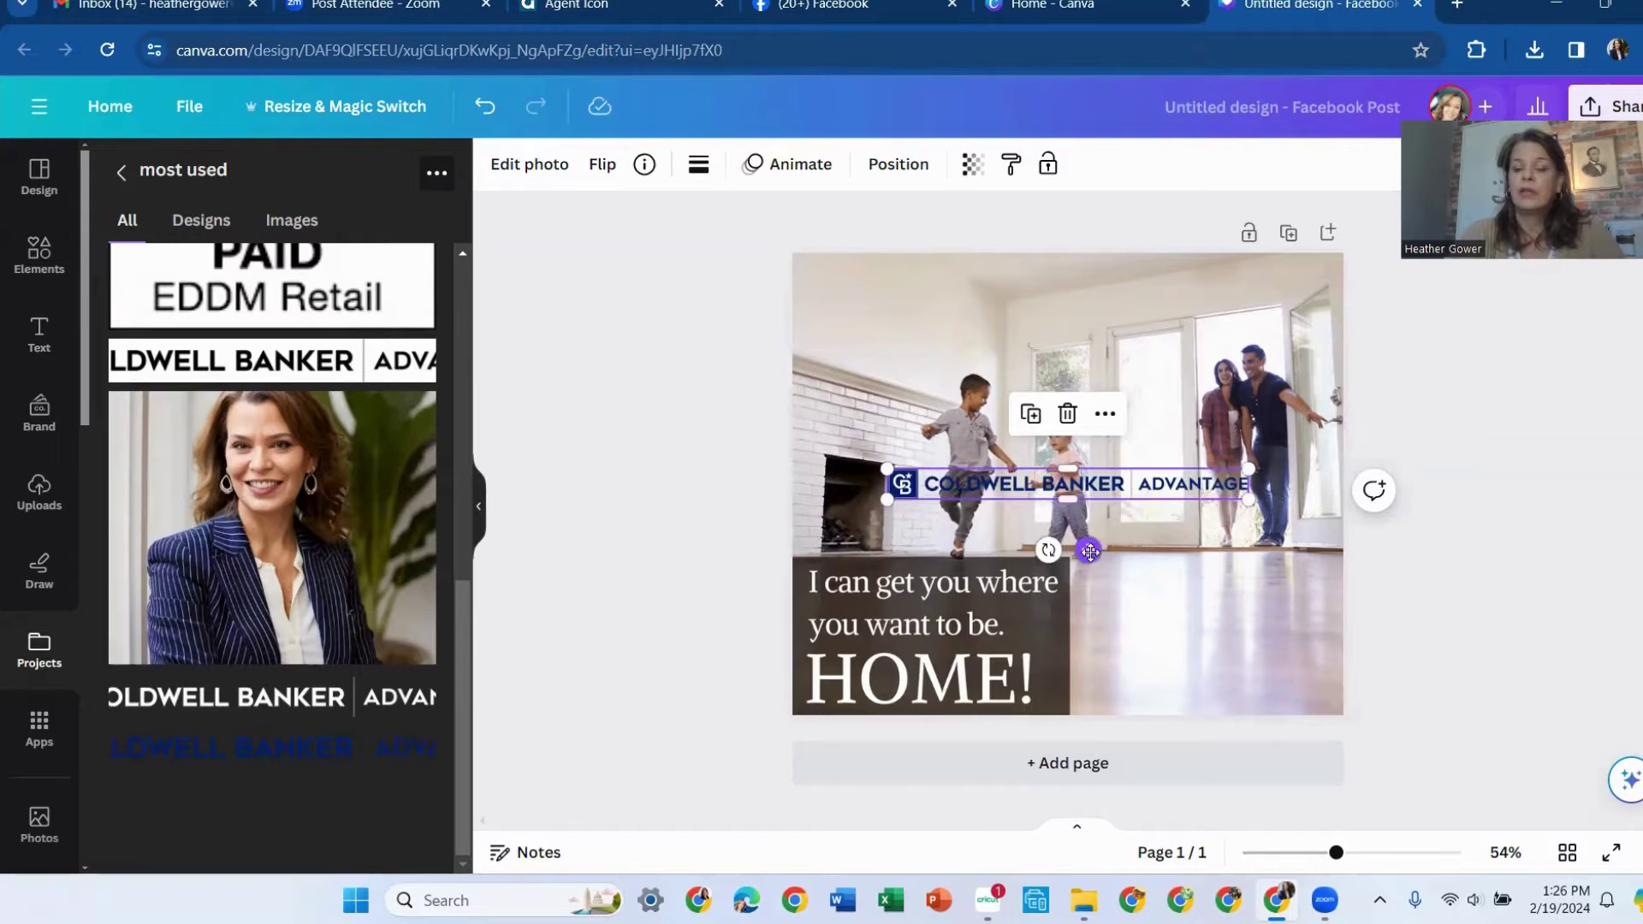
drag(1090, 552, 1088, 349)
drag(1249, 272, 1129, 305)
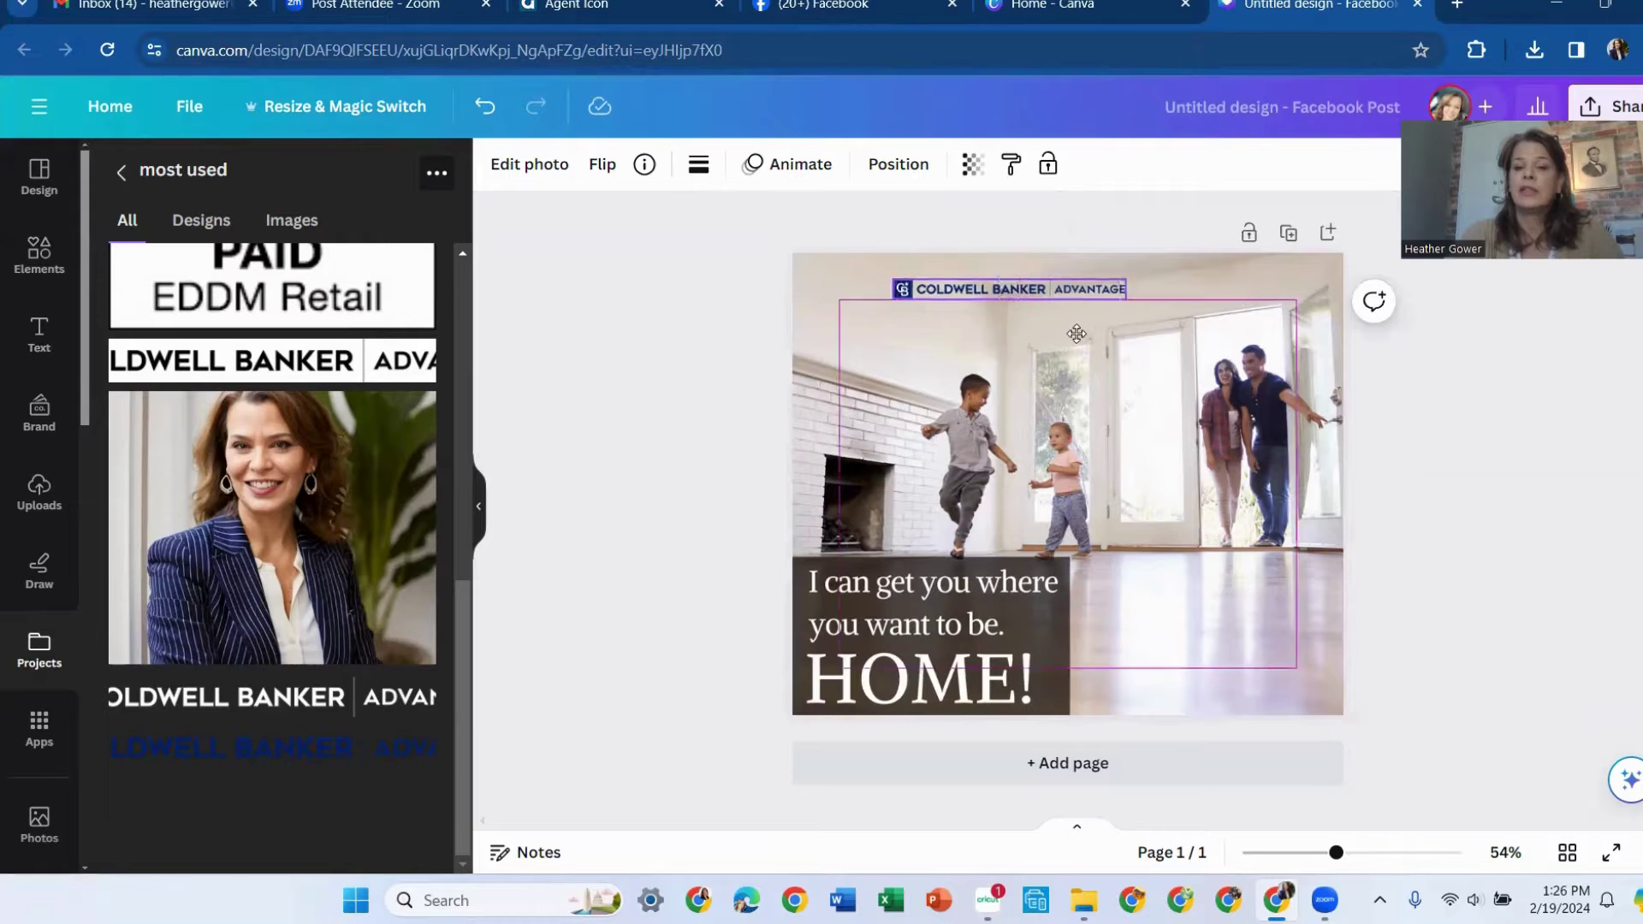
drag(1023, 351, 1087, 337)
click(1509, 406)
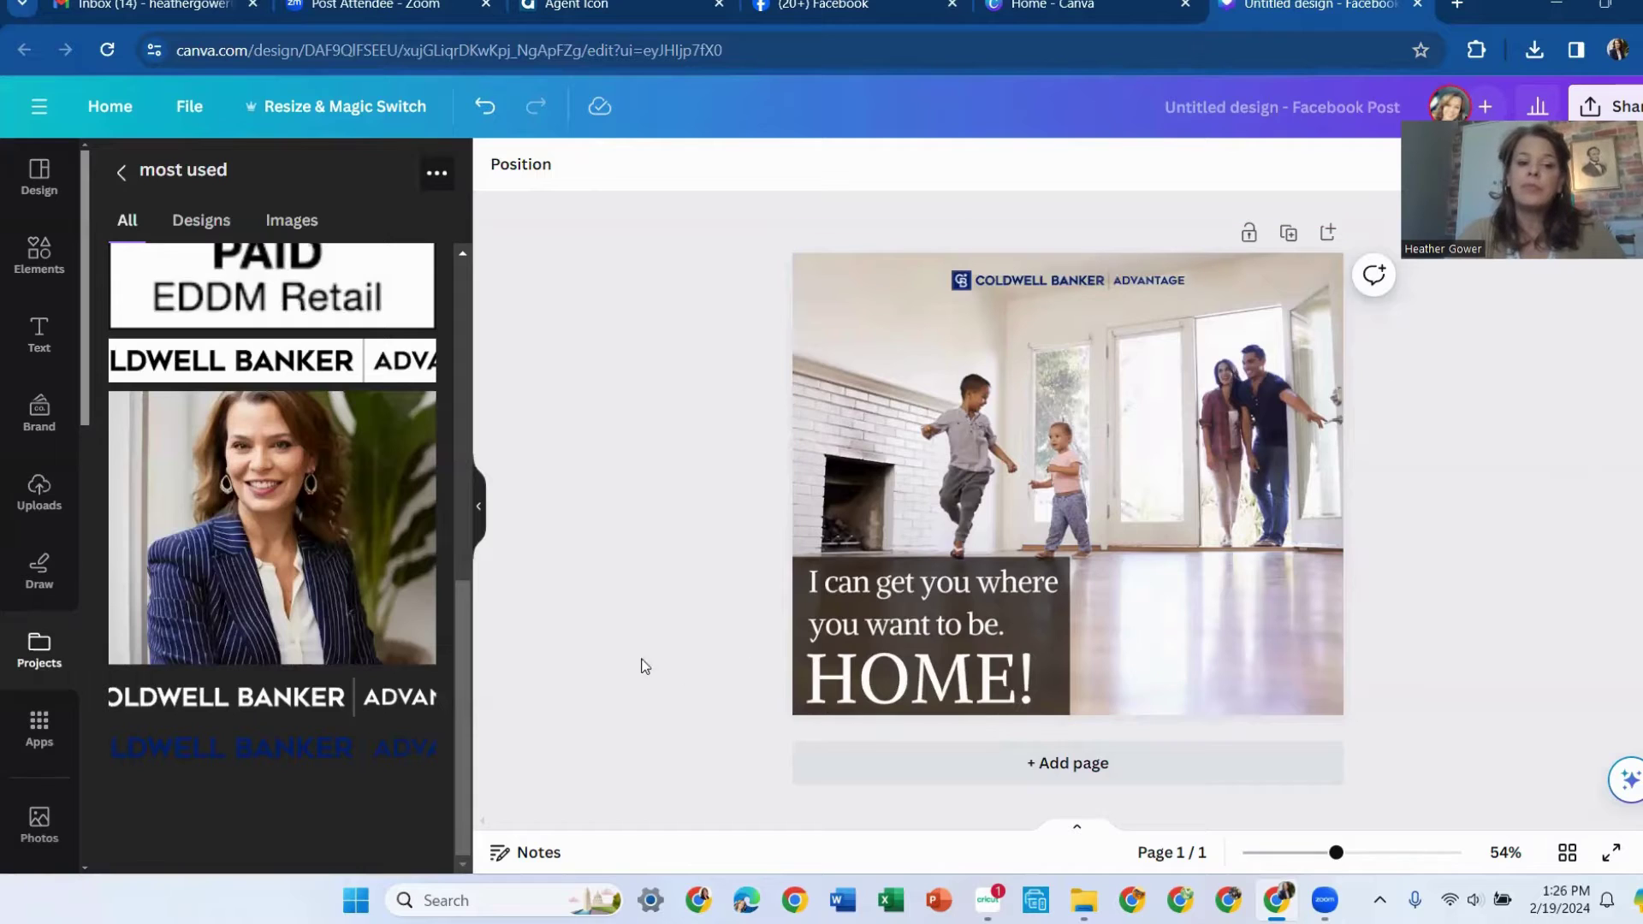
Add the agent's headshot and remove its background with BG Remover
click(242, 523)
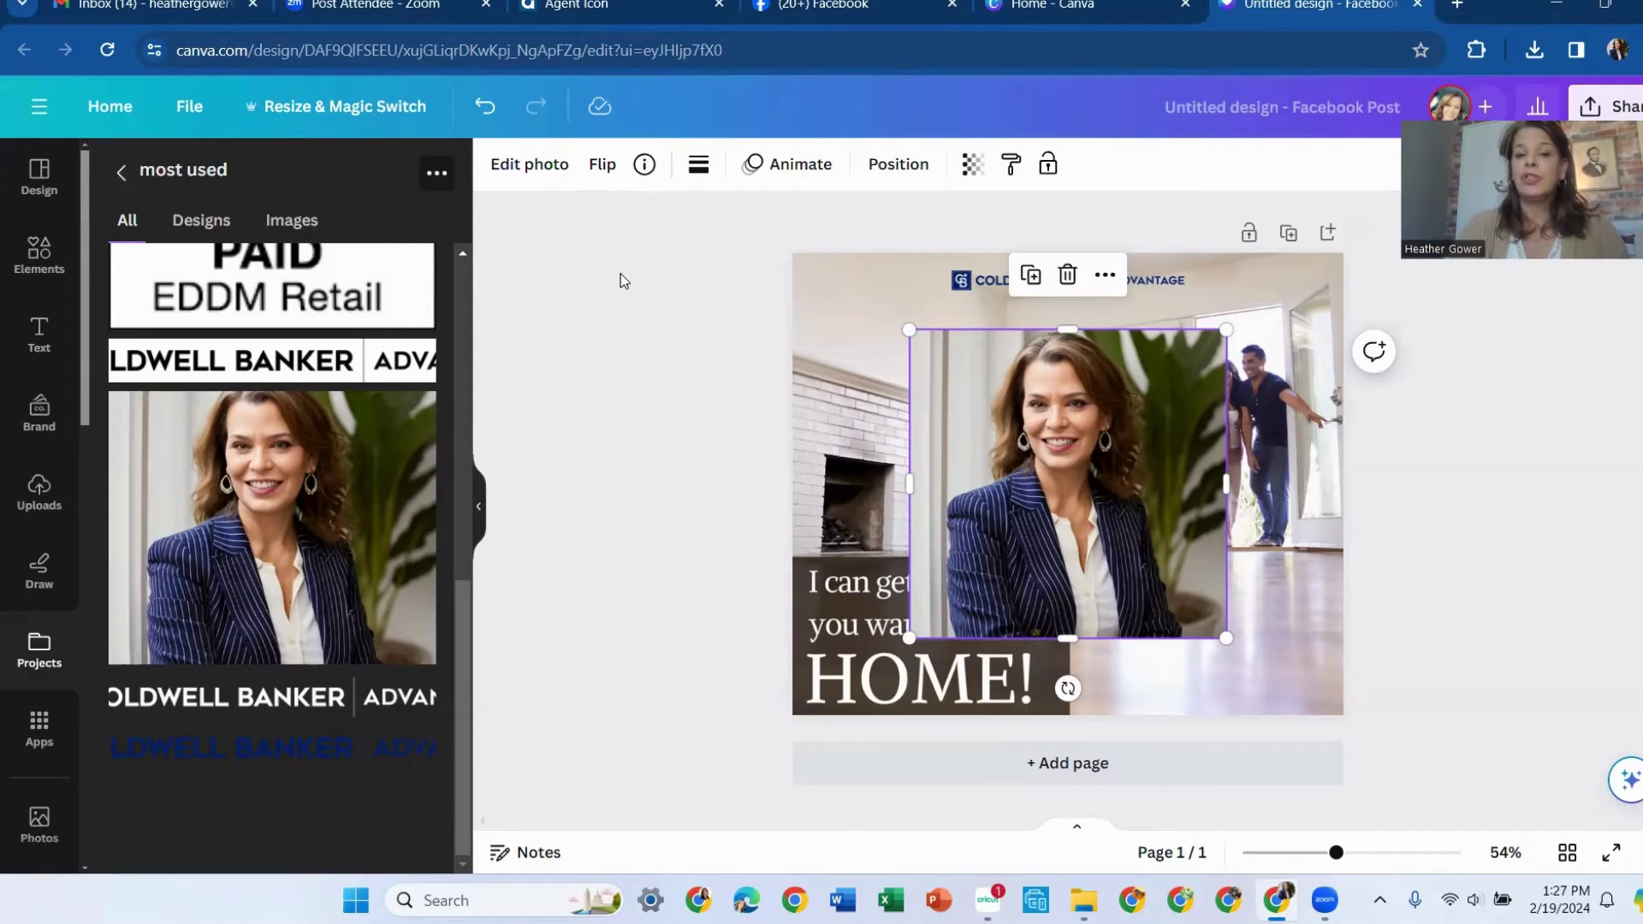
click(541, 171)
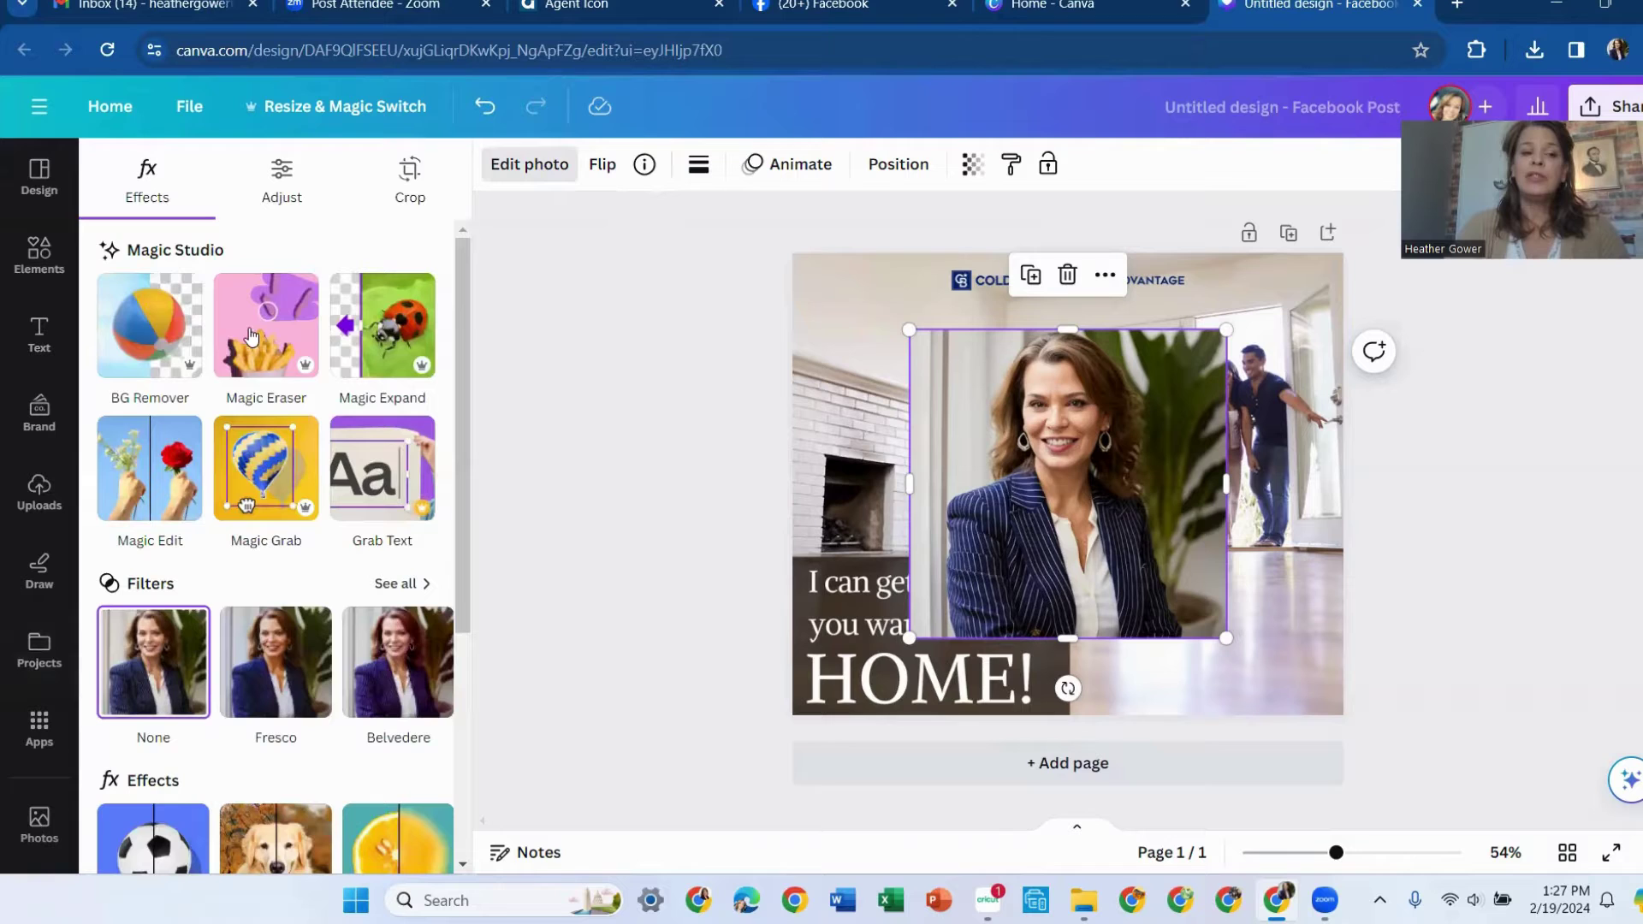
click(149, 332)
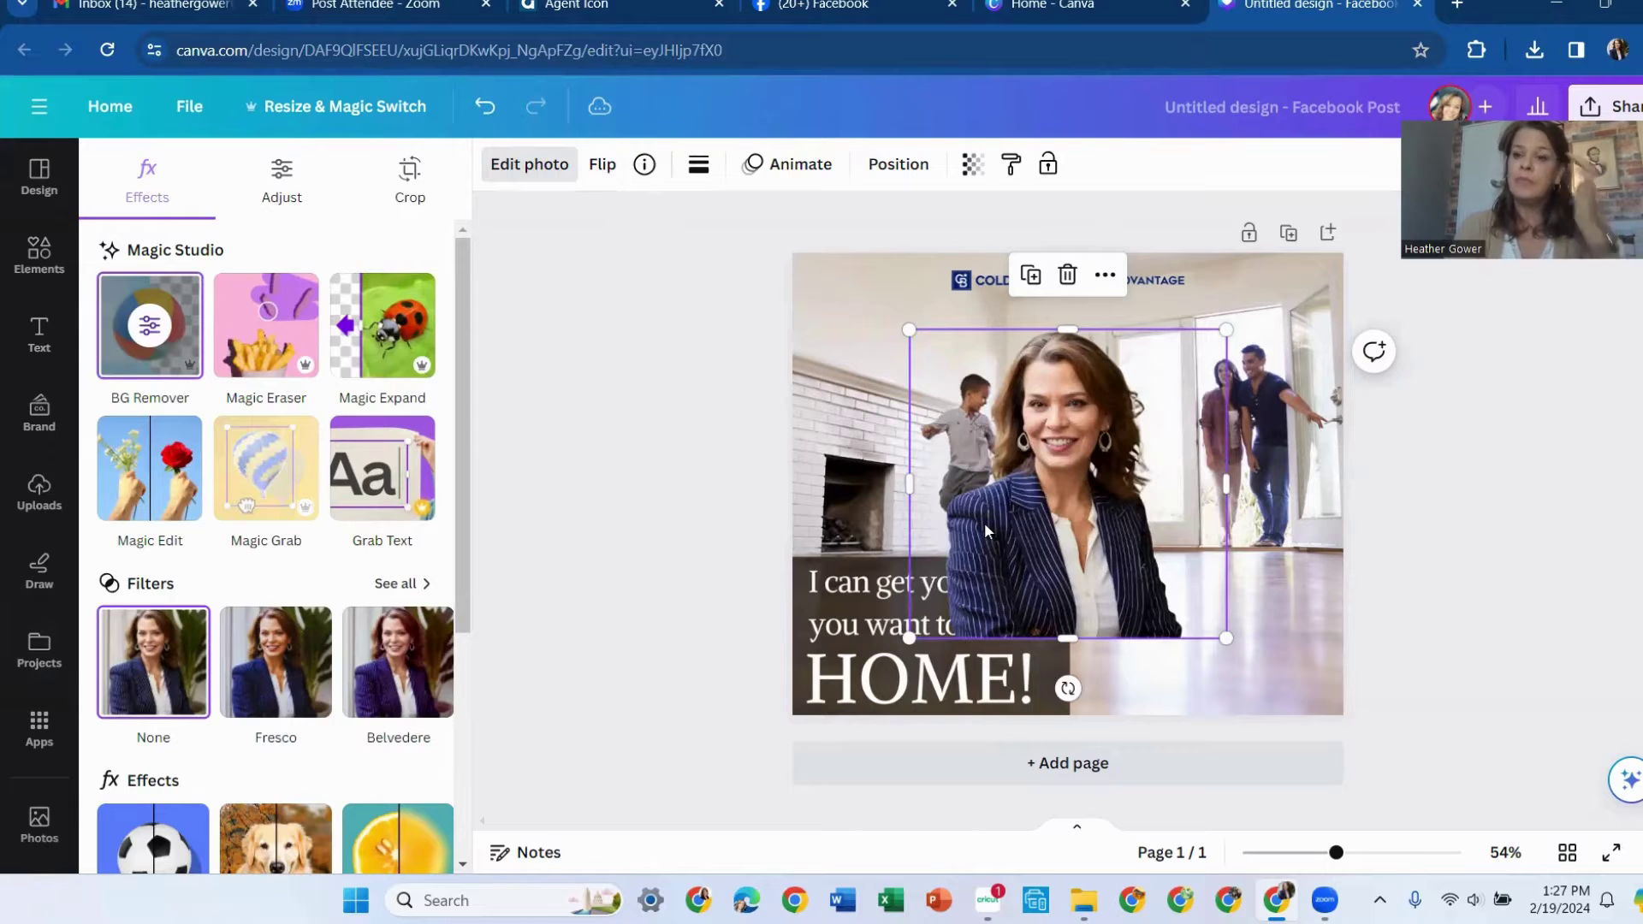
drag(1110, 518, 1274, 594)
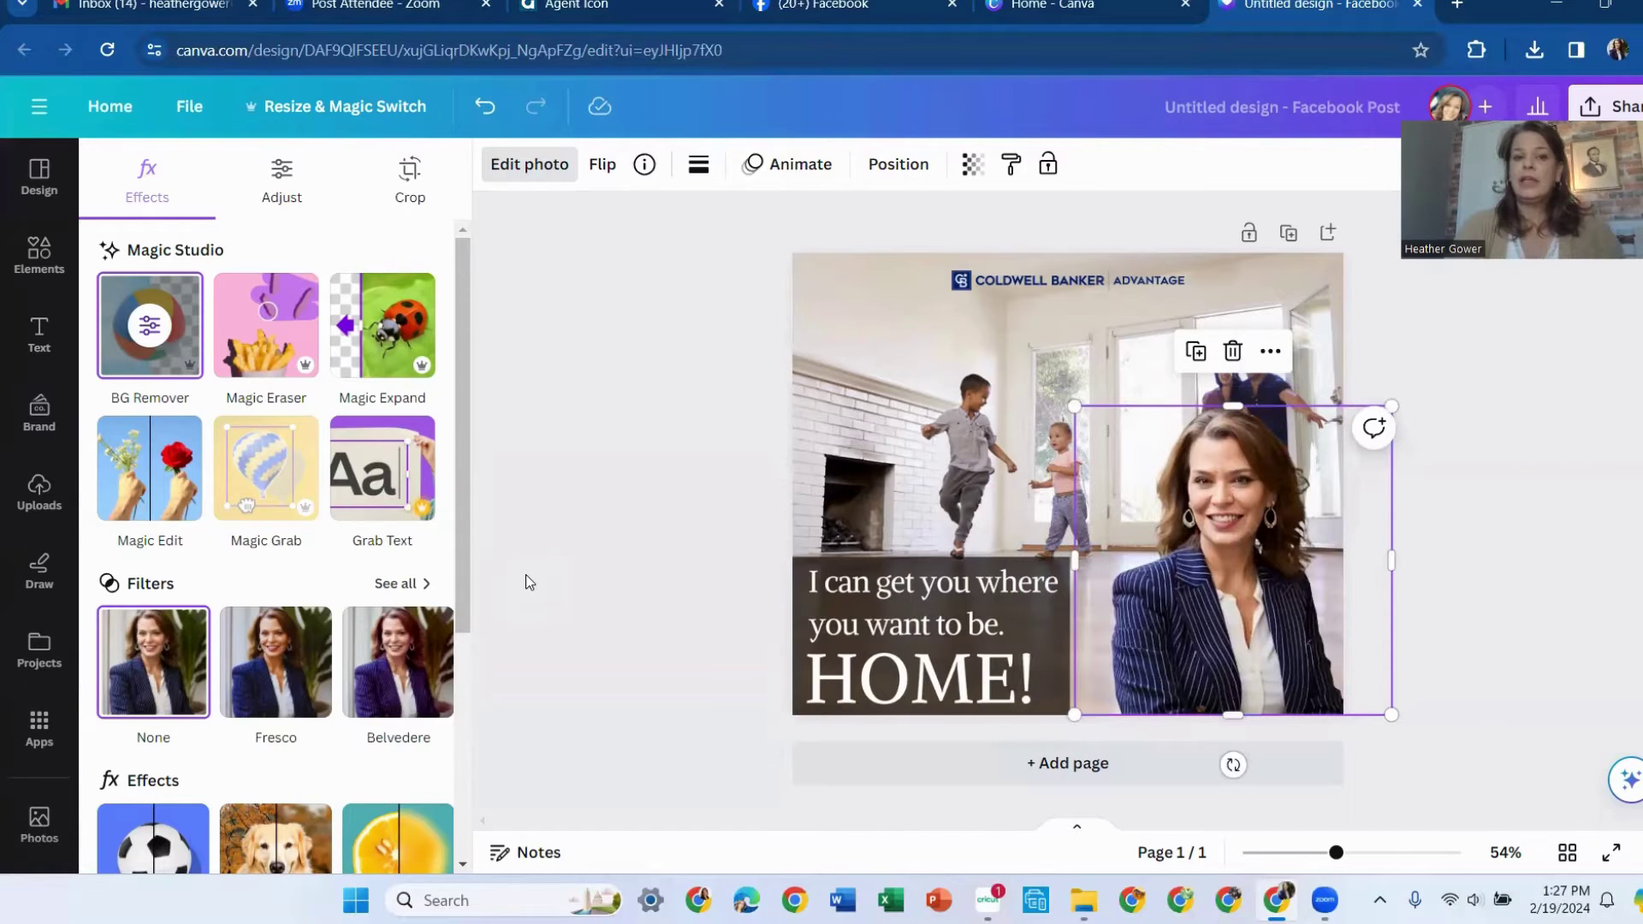
Flip the cut-out headshot horizontally, shrink it, and place it in the bottom-right corner
click(604, 171)
click(633, 220)
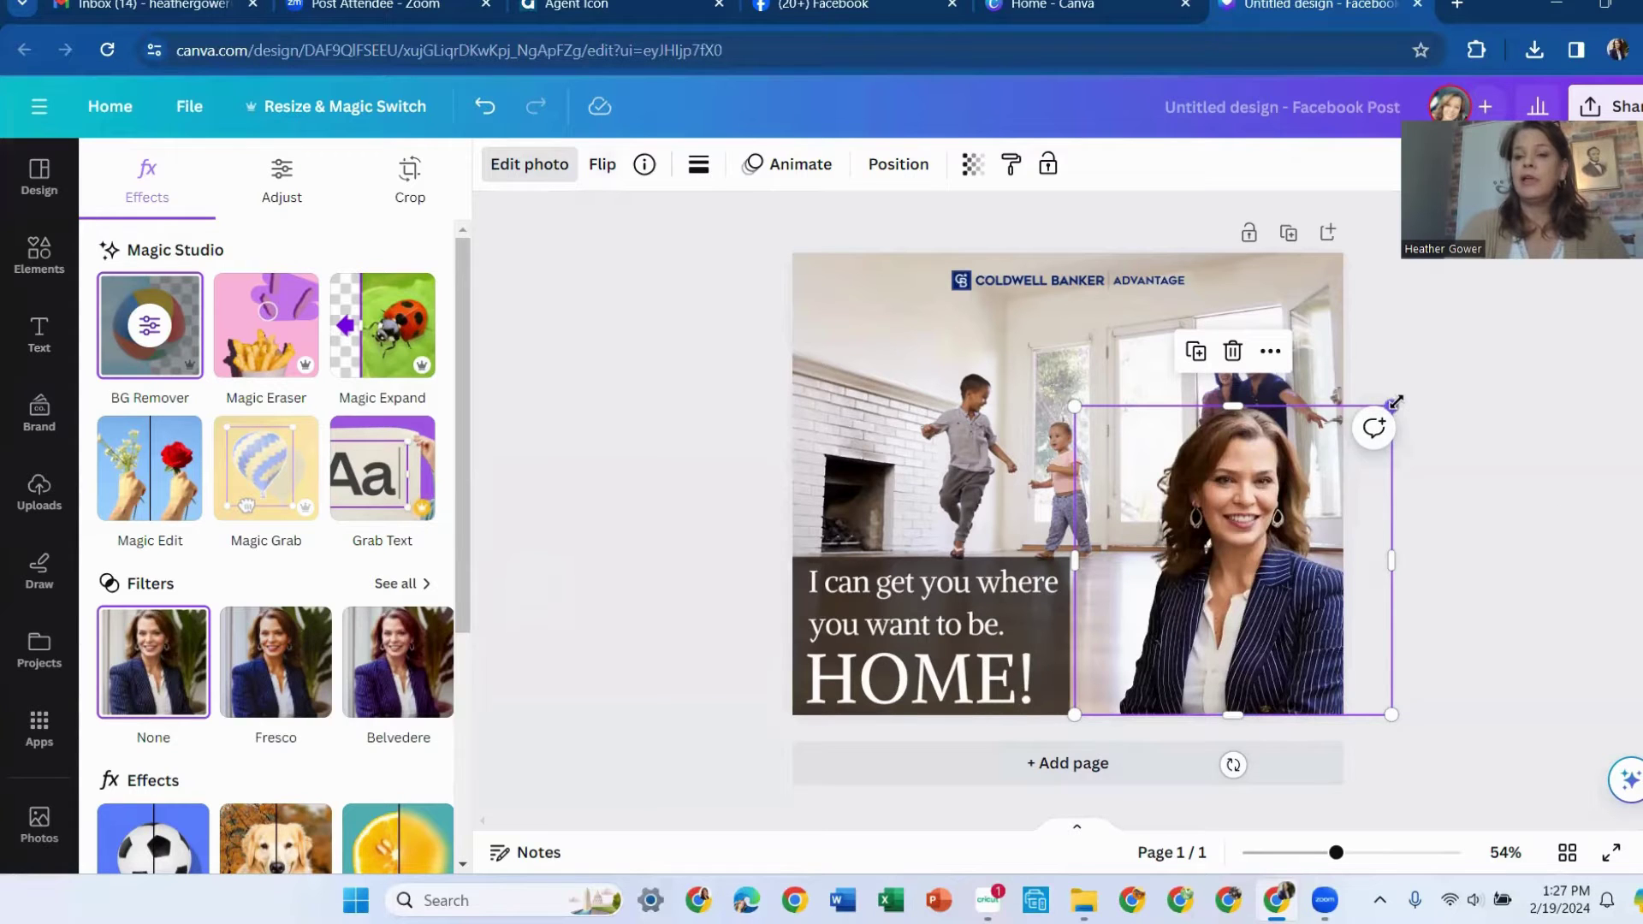
drag(1391, 406, 1255, 545)
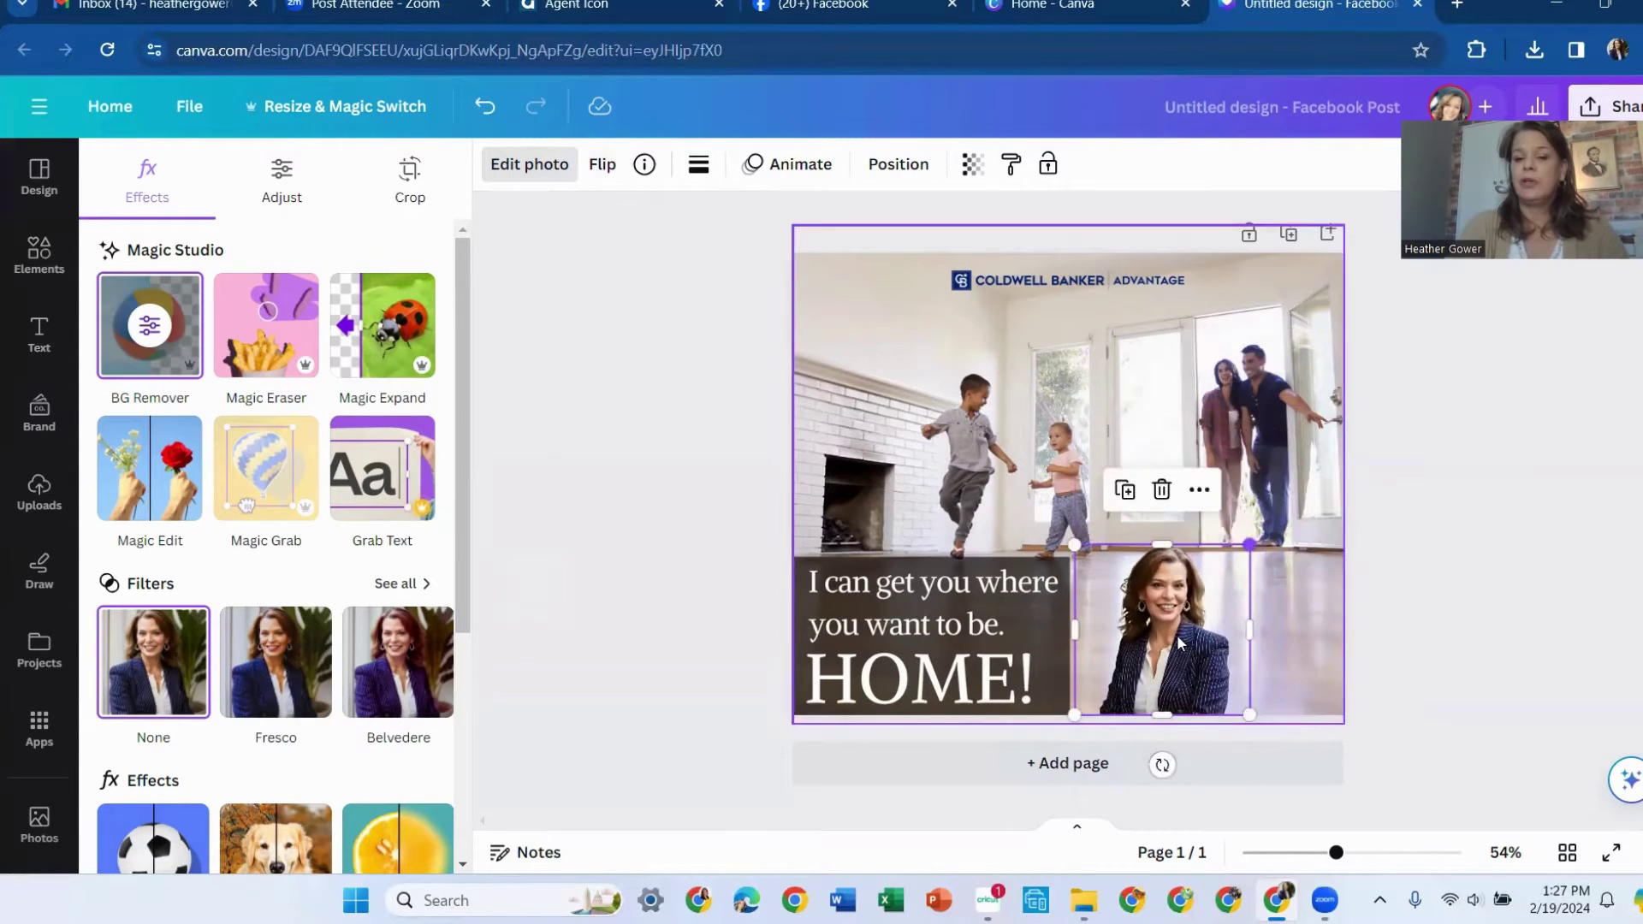
drag(1255, 640, 1278, 636)
click(1482, 480)
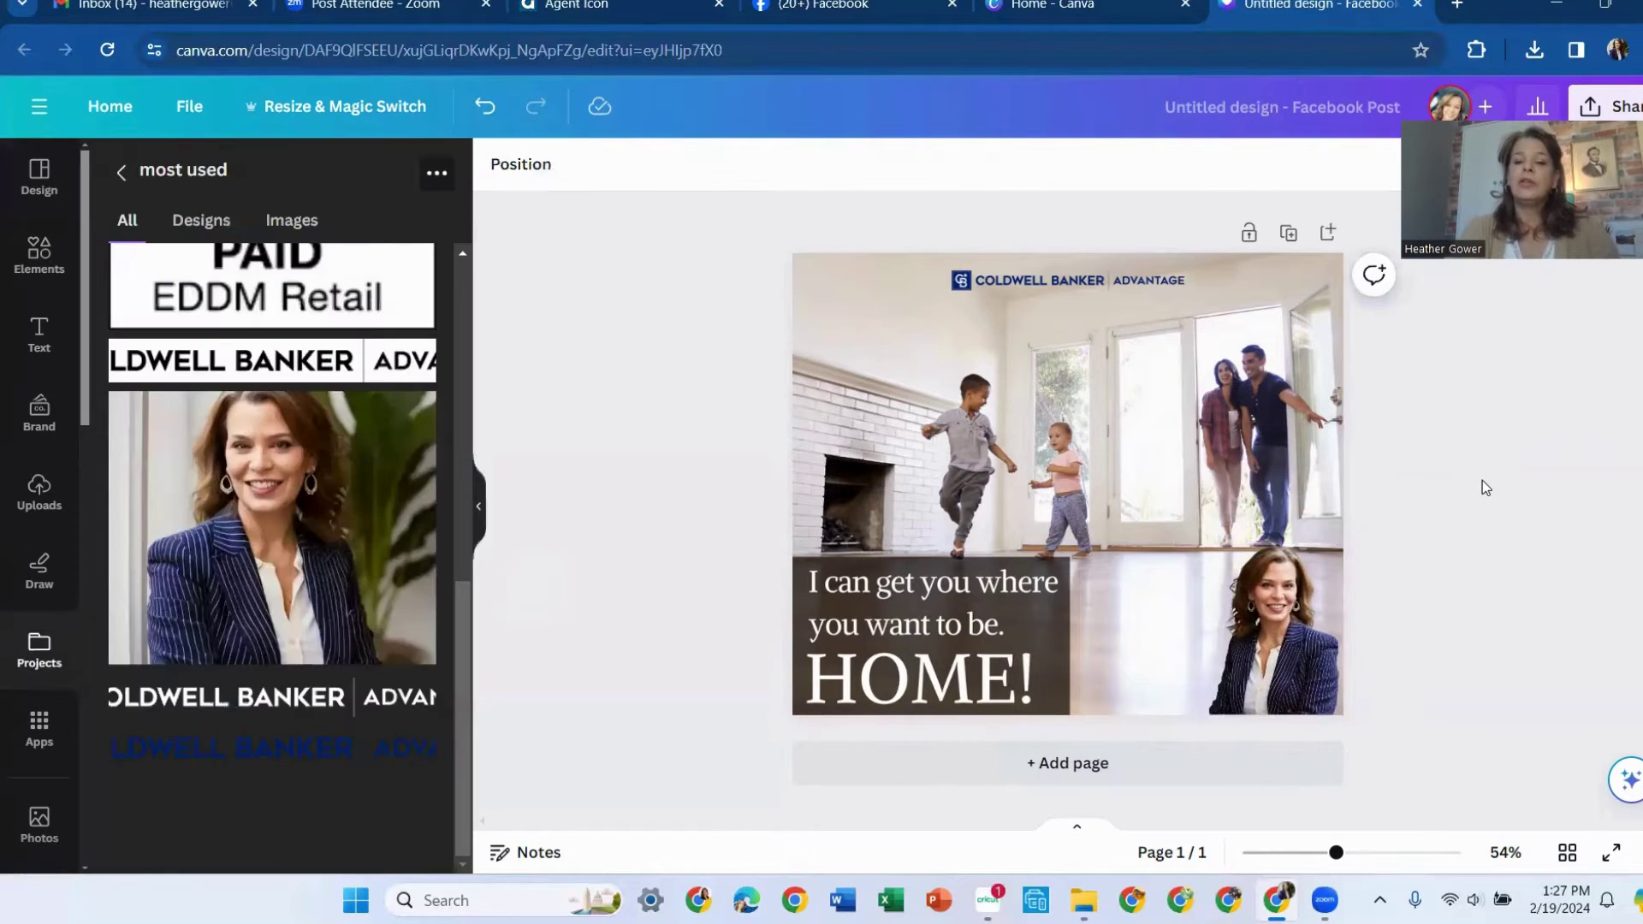
Add a heading with the agent's full name, placed beside the headshot and shrunk
click(39, 334)
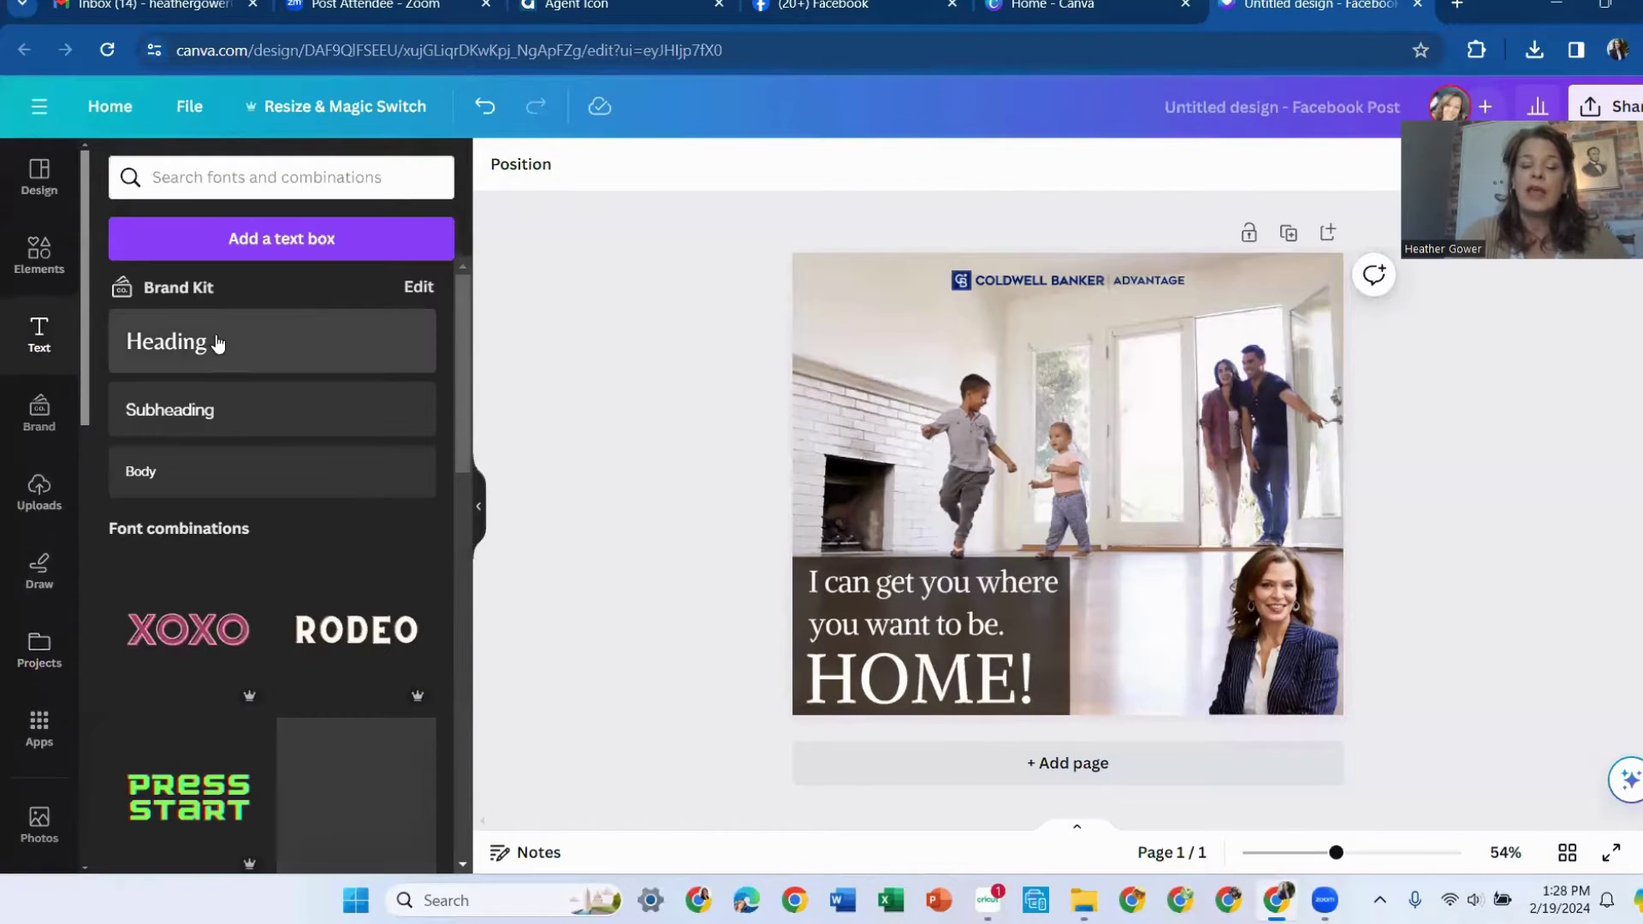
click(216, 345)
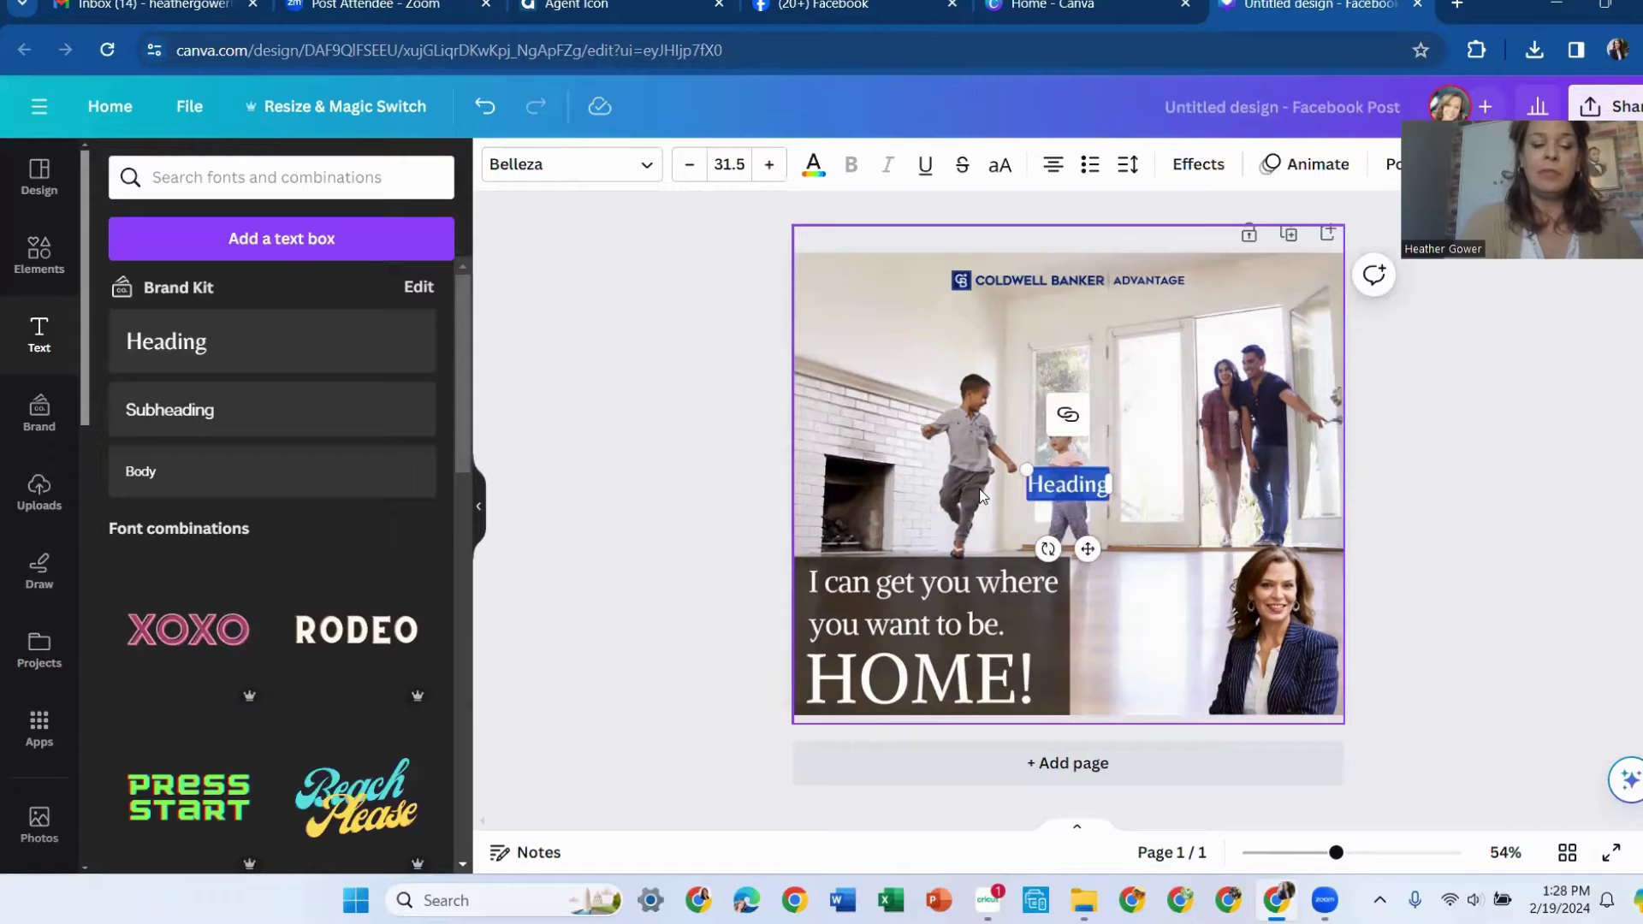
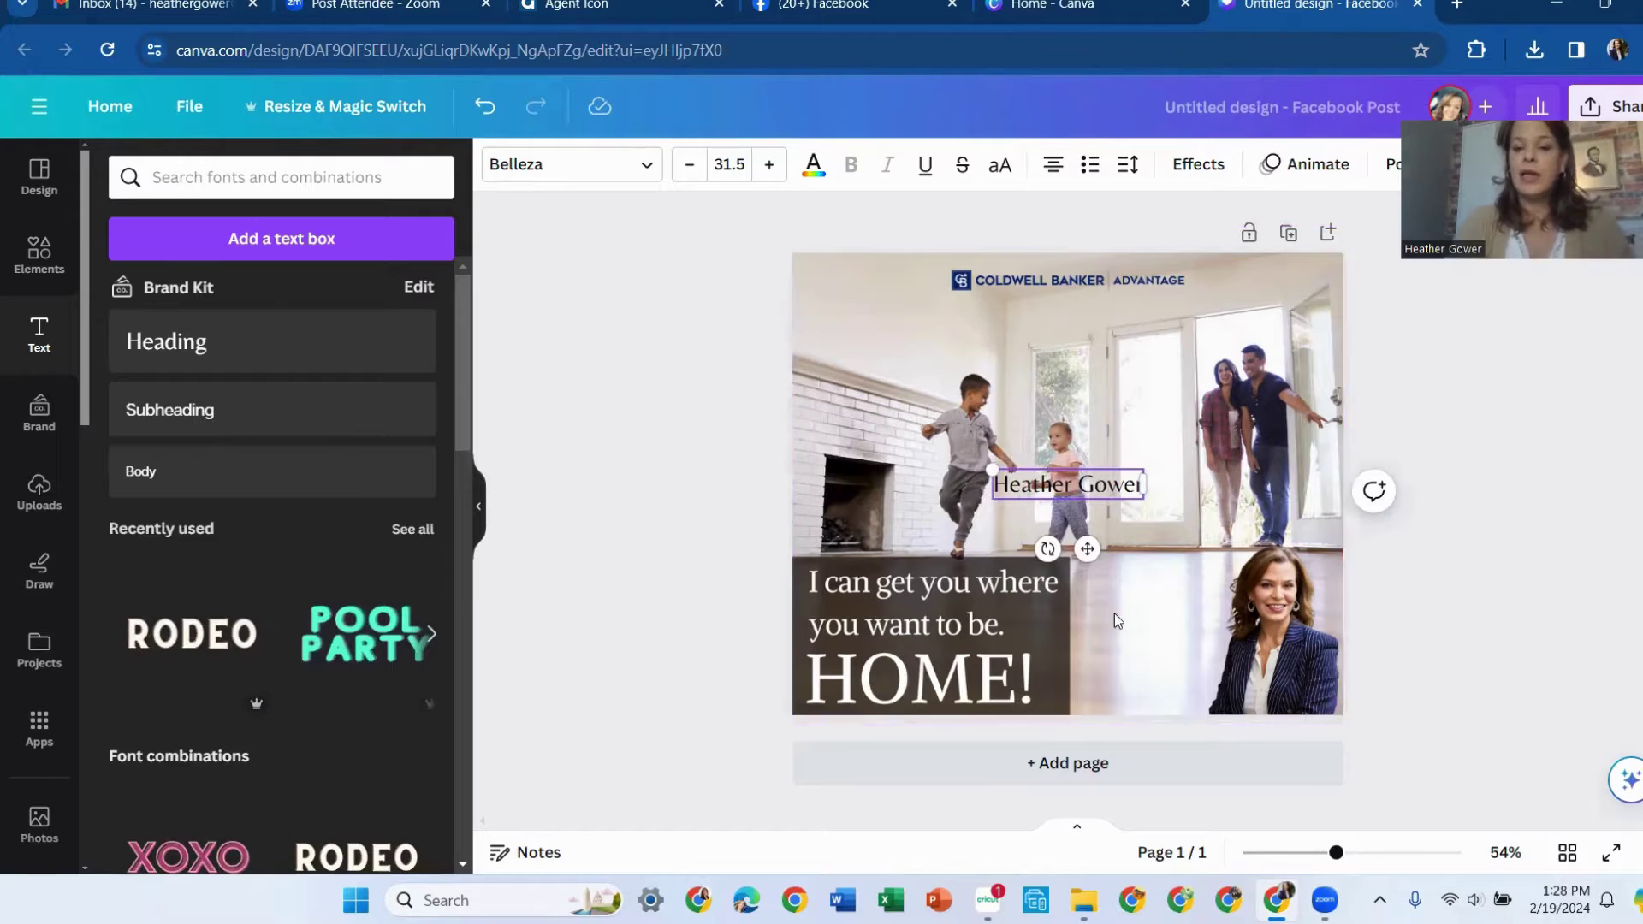
drag(1085, 551, 1167, 687)
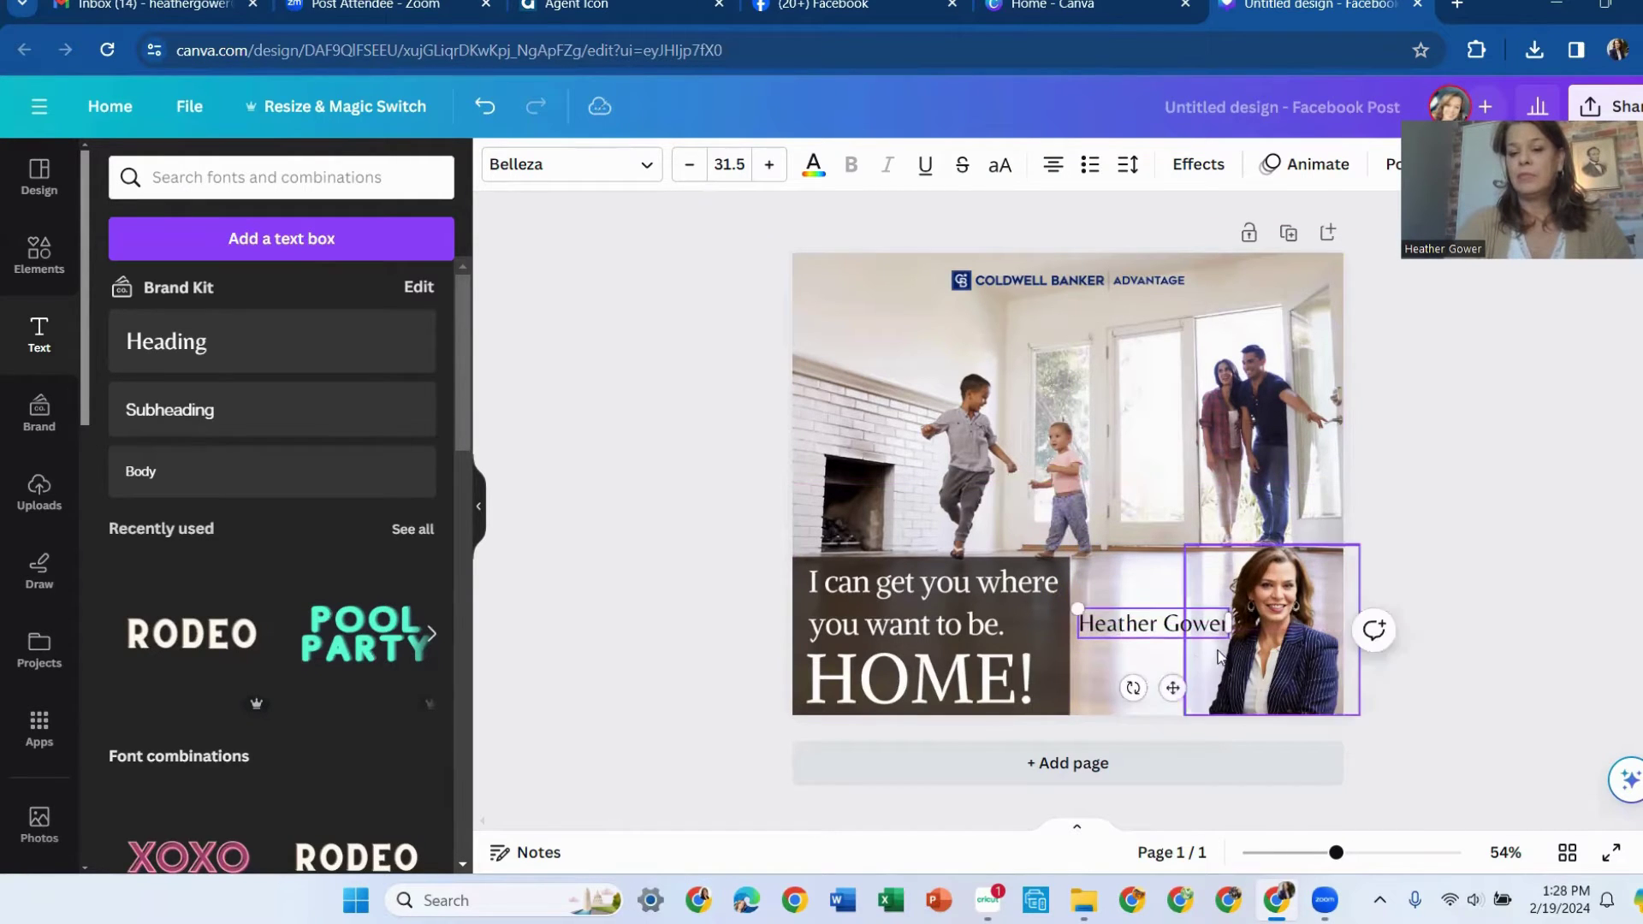
drag(1081, 617, 1122, 623)
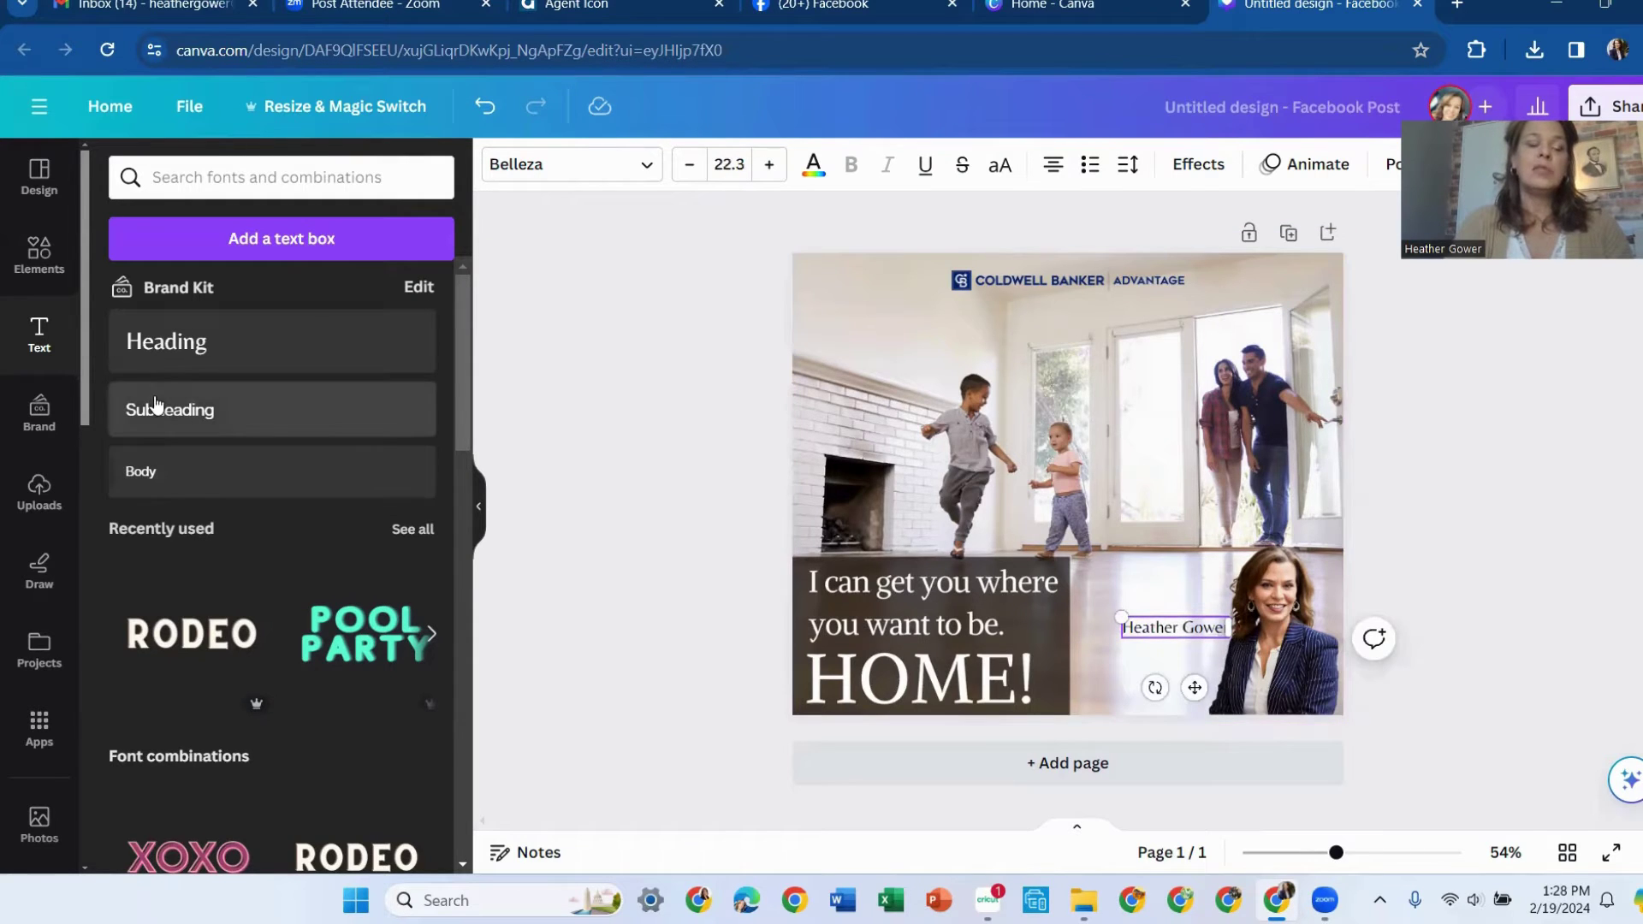
Set the name text to the Amsterdam One script font and nudge it lower along the photo
click(560, 168)
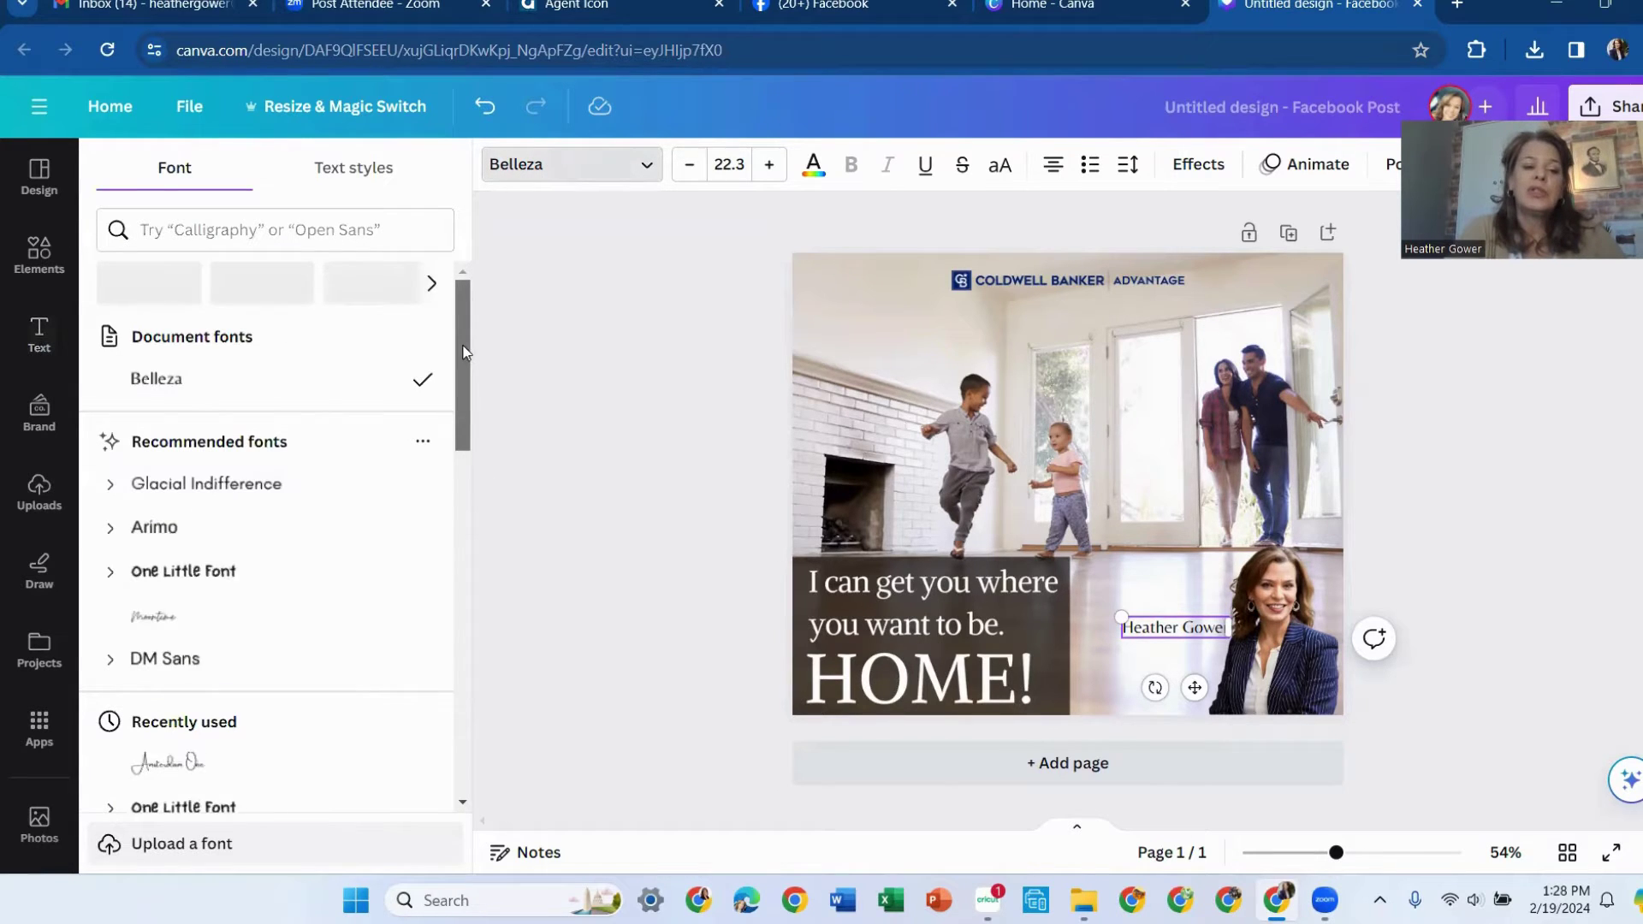
scroll(256, 615, down, 2)
click(194, 599)
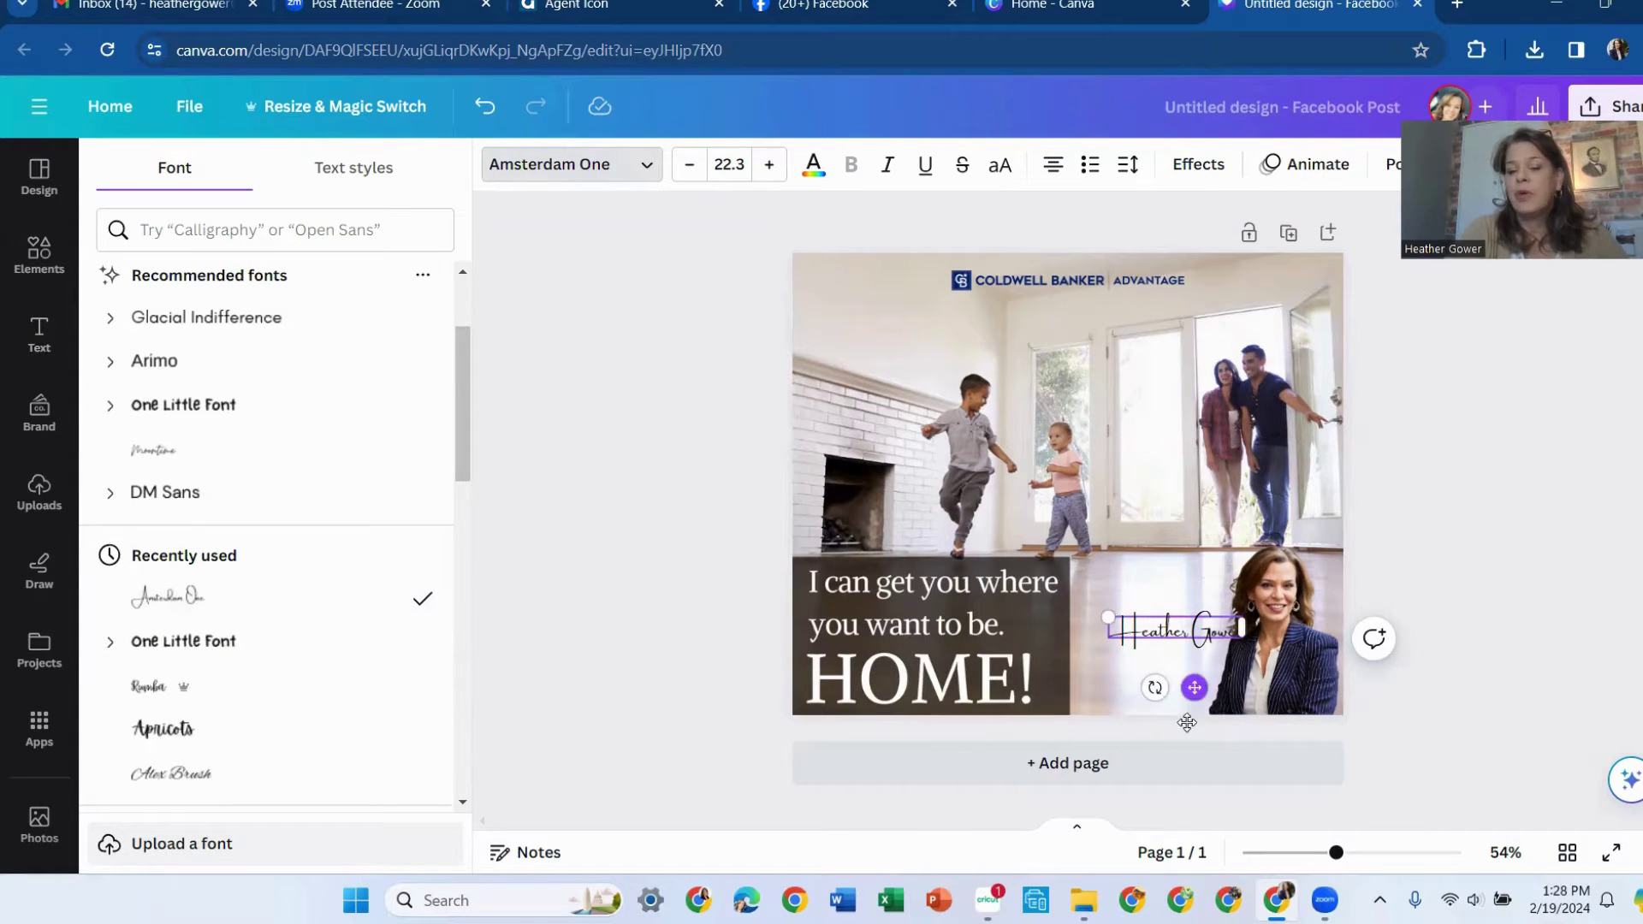
mouse_move(1187, 723)
mouse_down()
mouse_move(1169, 736)
mouse_move(1168, 715)
mouse_up()
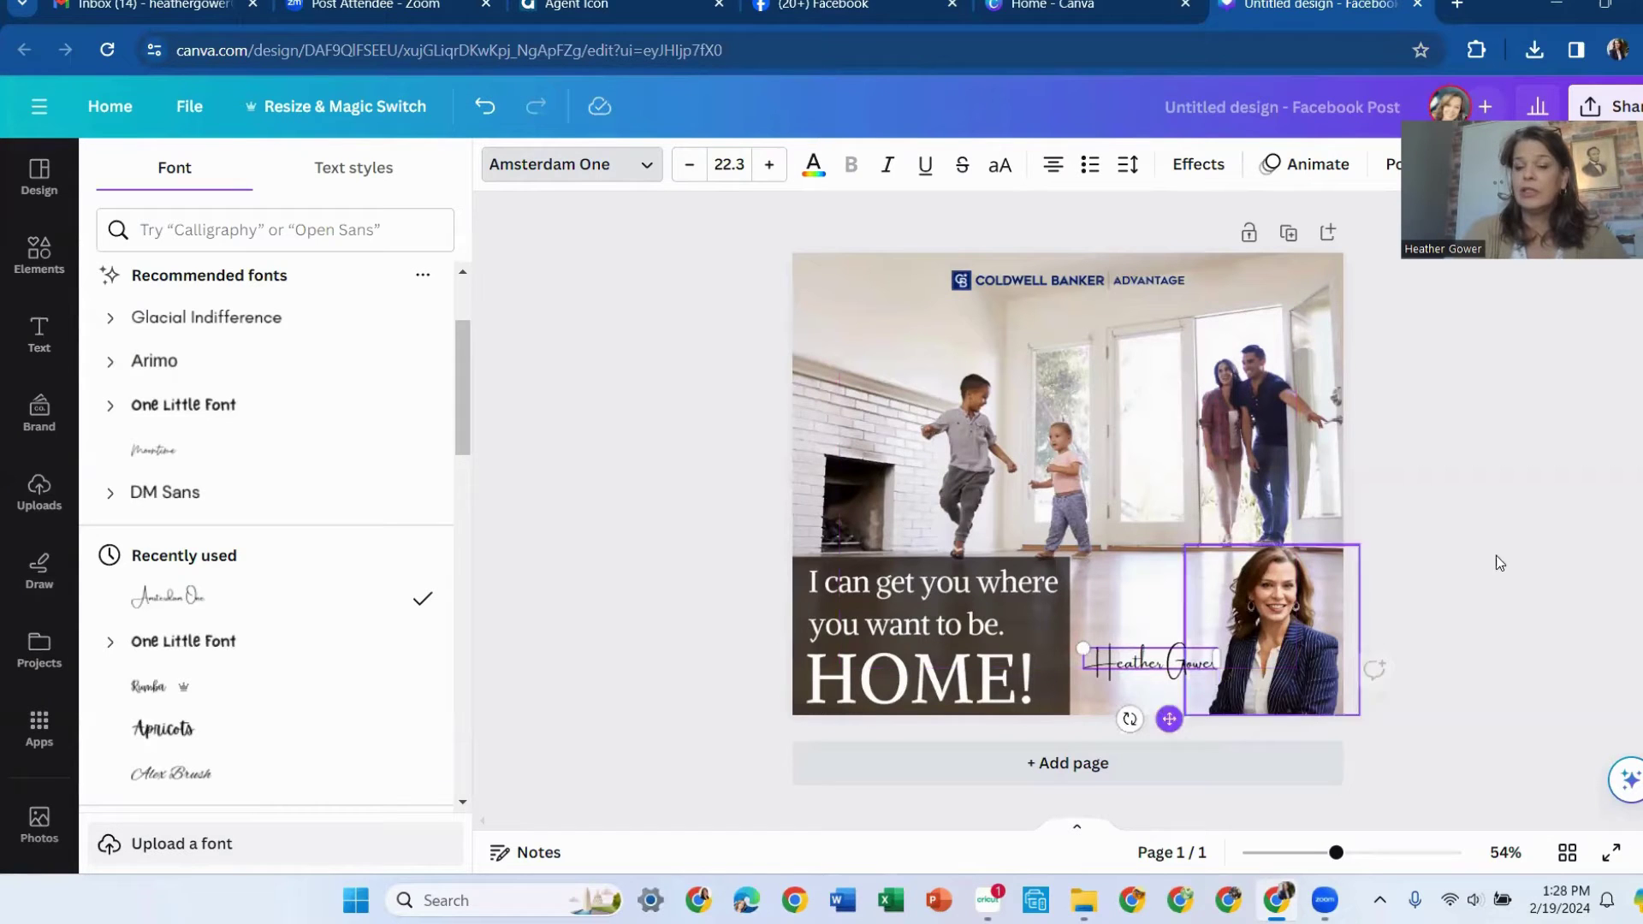
click(1528, 557)
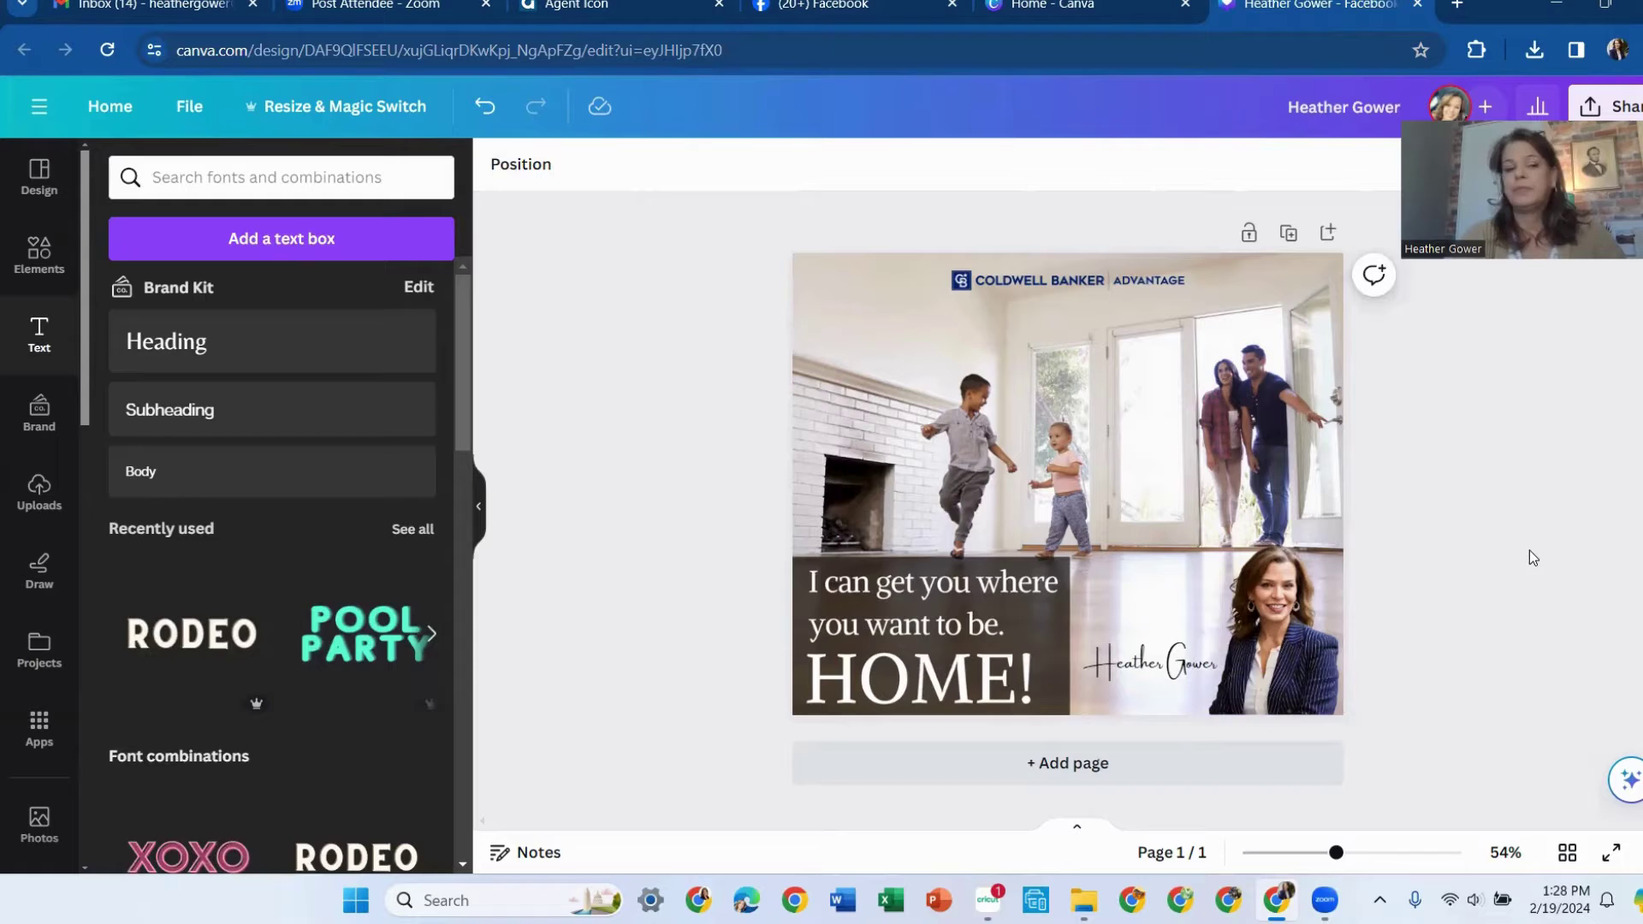
Add a subheading with the agent's phone number, fix its missing dash, and place it under the name
click(182, 421)
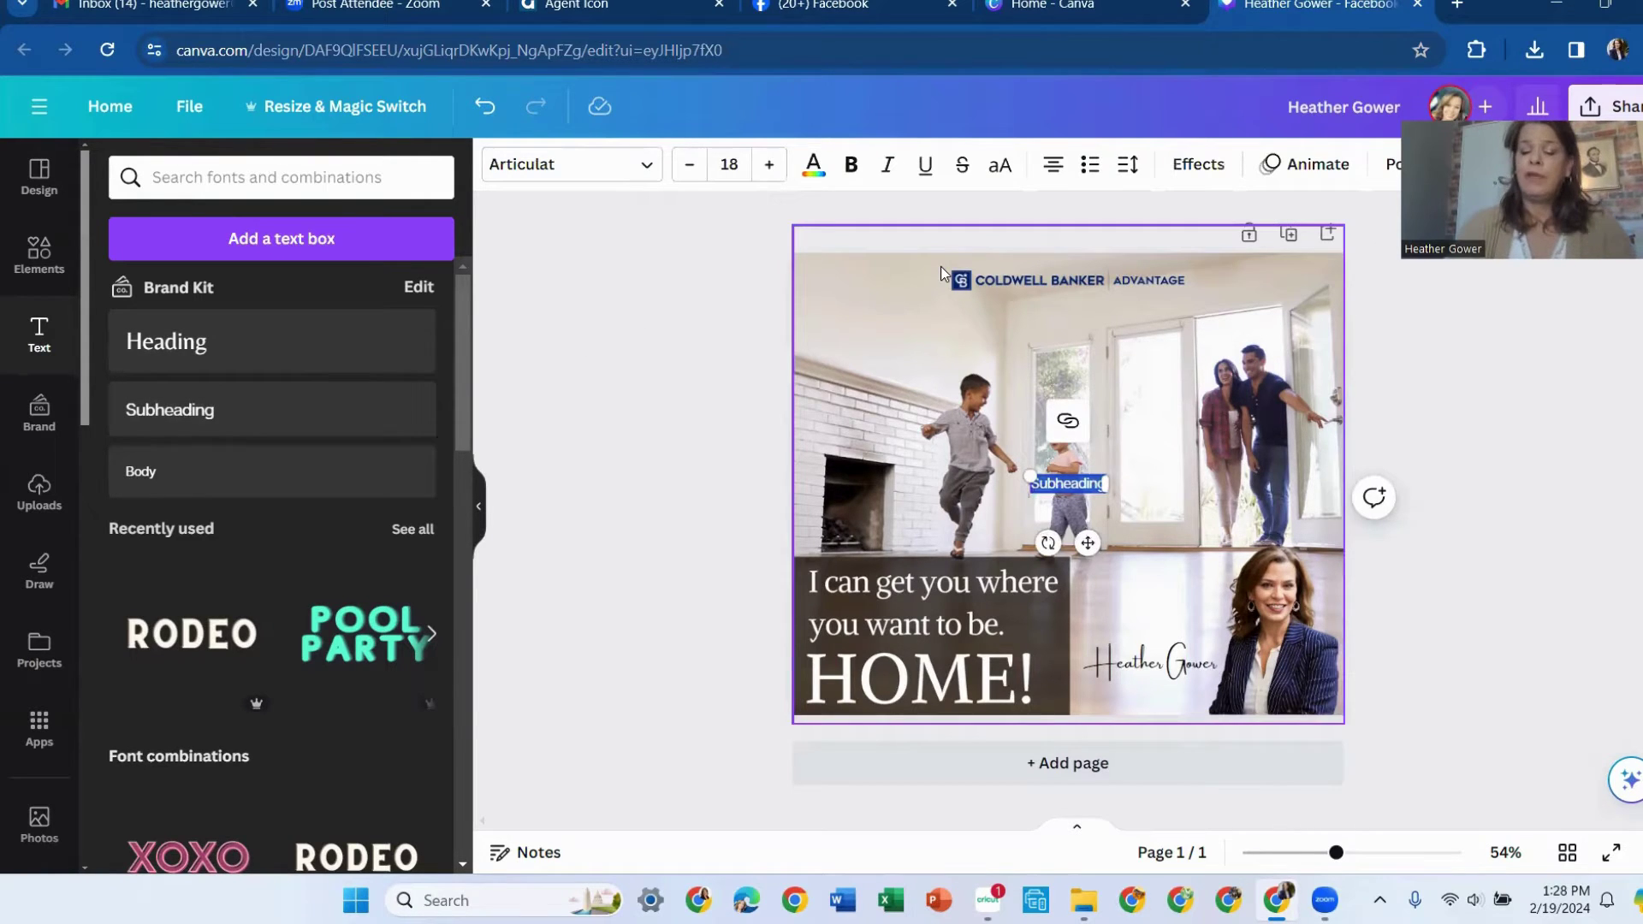
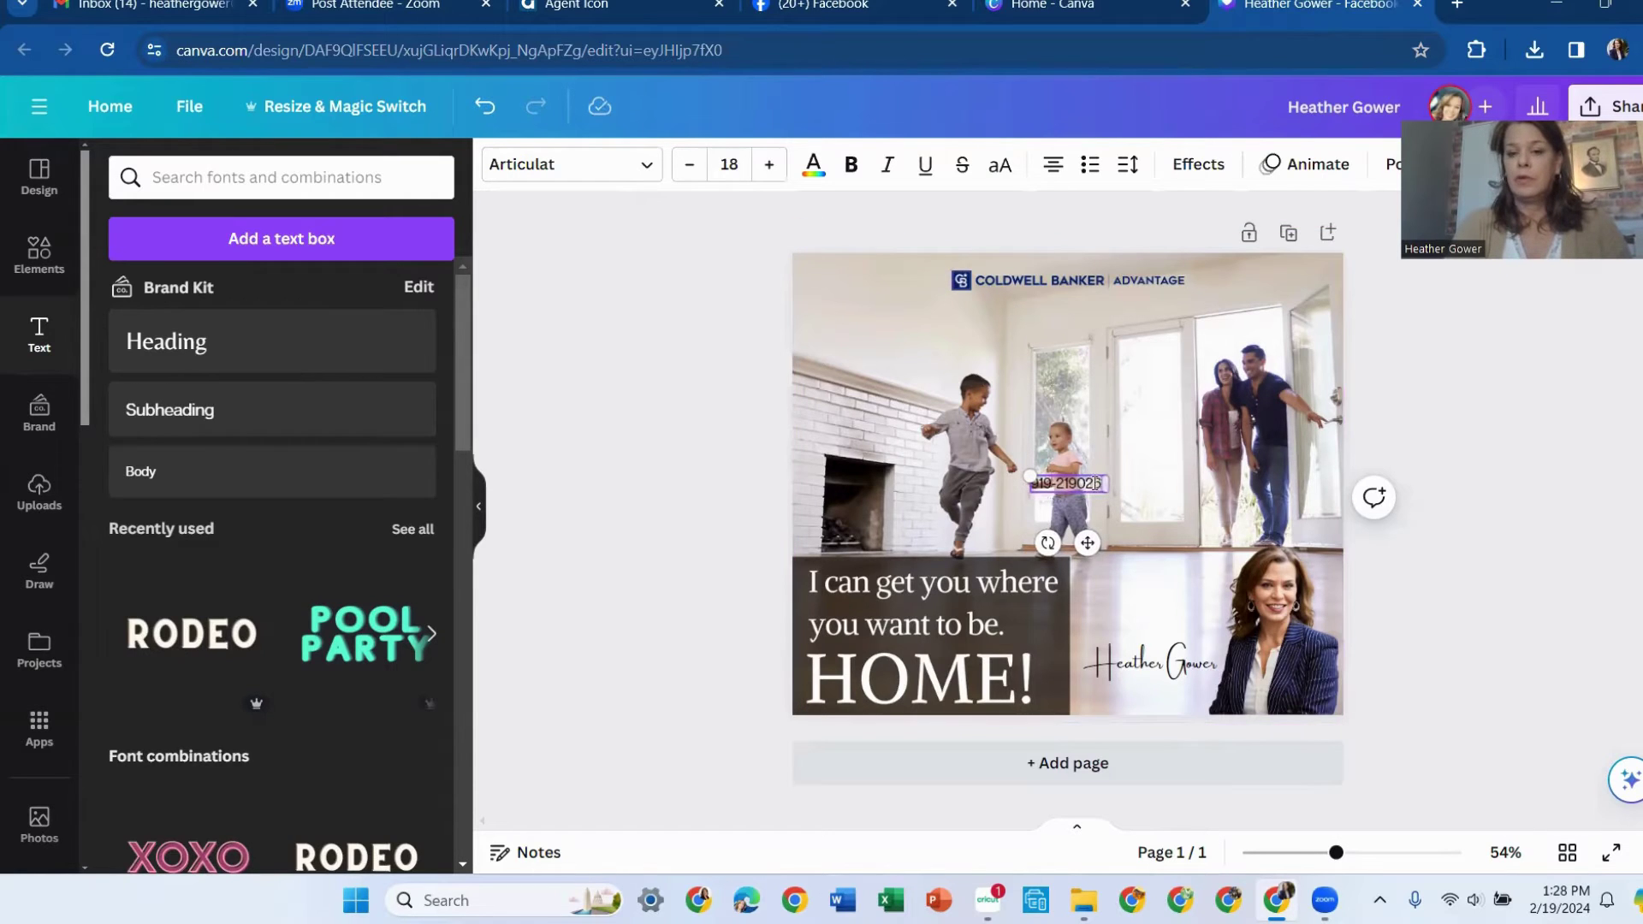
click(1074, 484)
text(-)
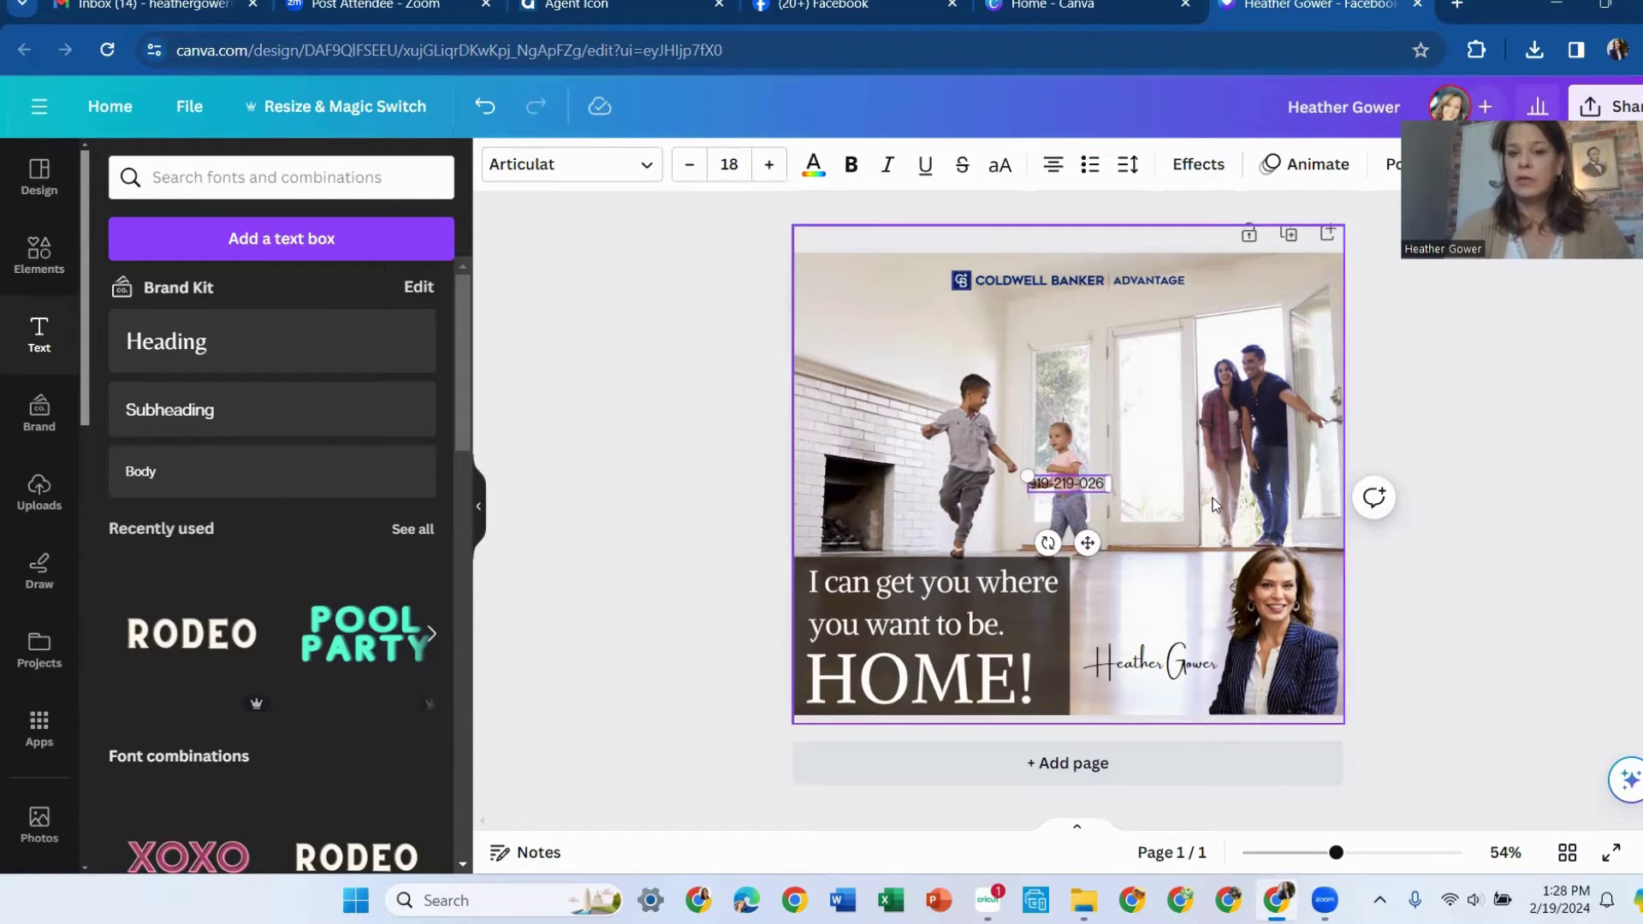
mouse_move(1086, 543)
mouse_down()
mouse_move(1164, 684)
mouse_move(1178, 747)
mouse_move(1152, 743)
mouse_up()
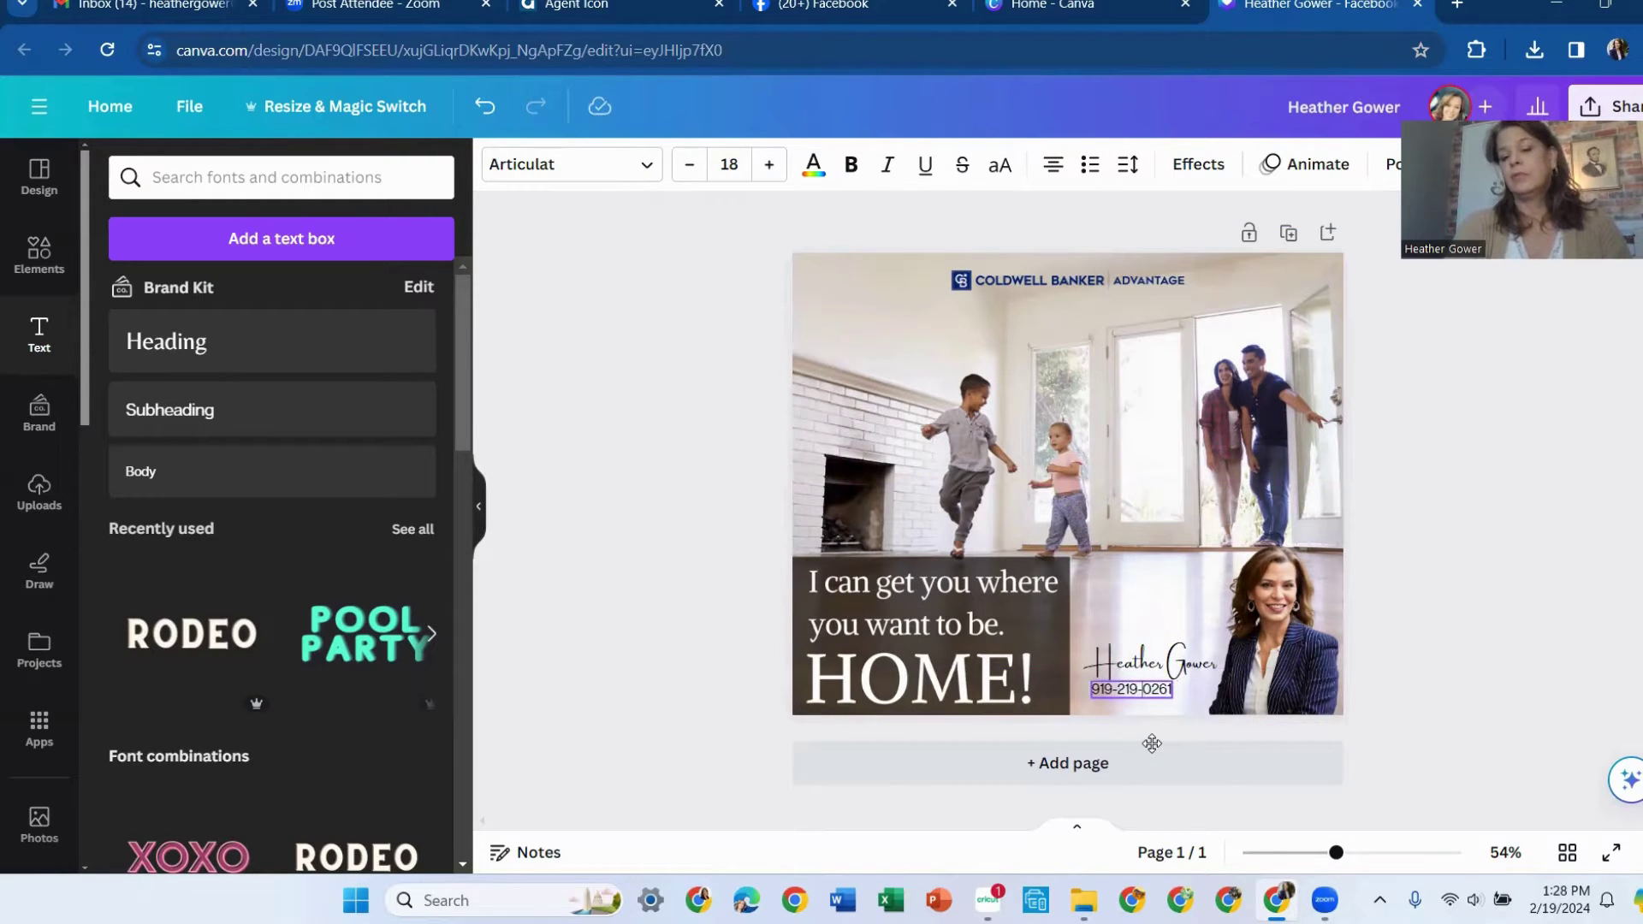
click(1480, 606)
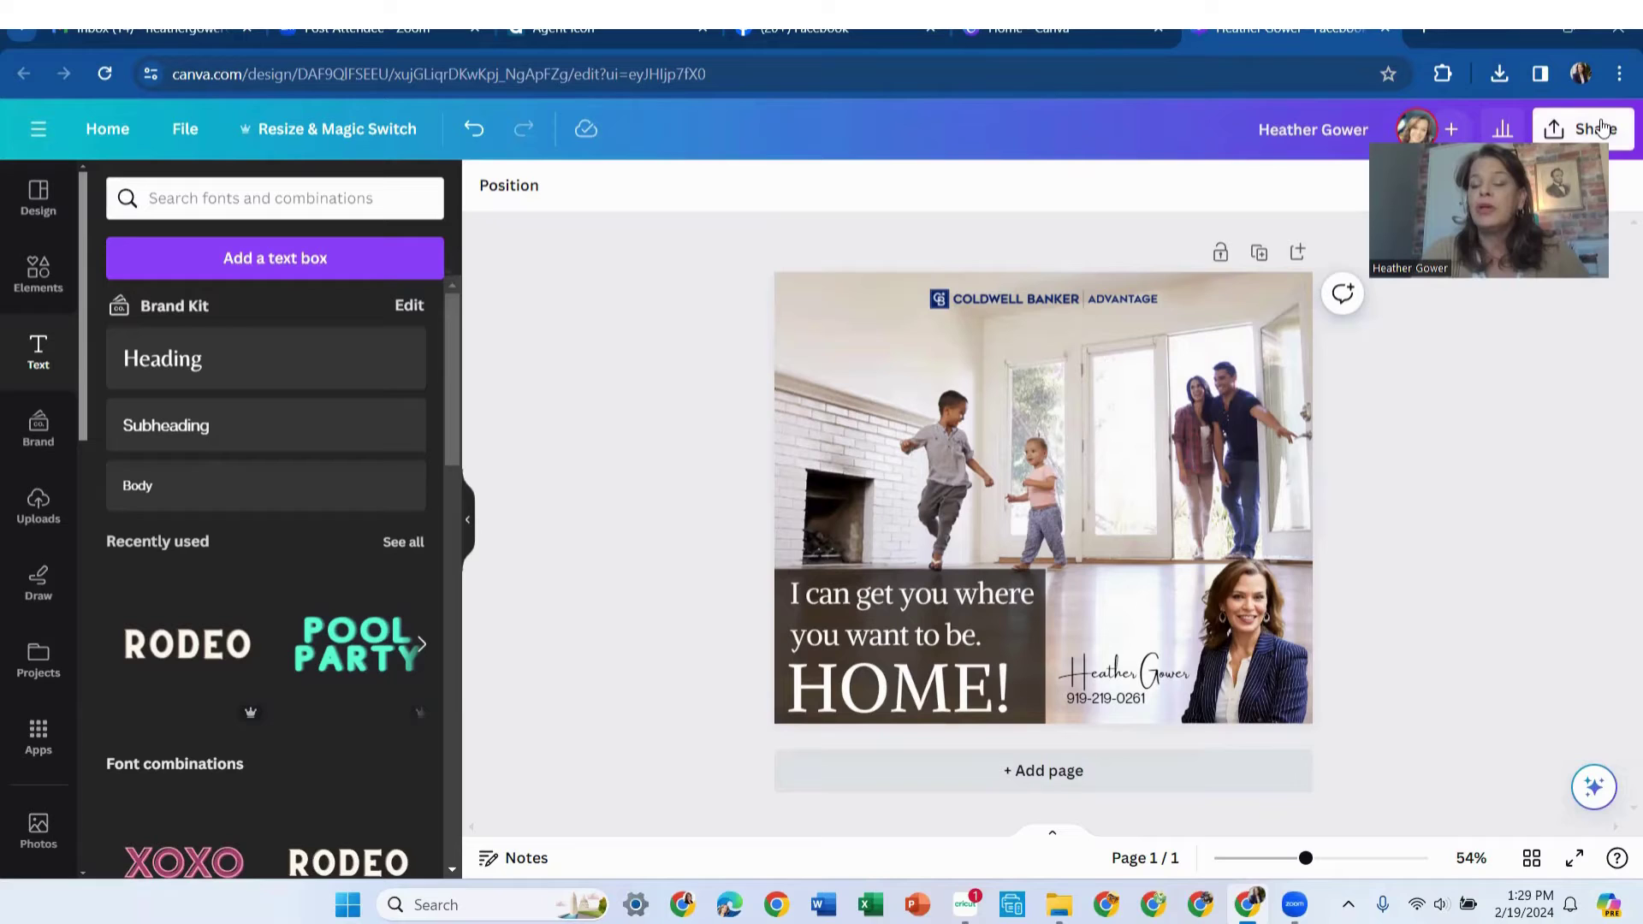
Download the finished HOME! post from Canva as a PNG file
click(1601, 126)
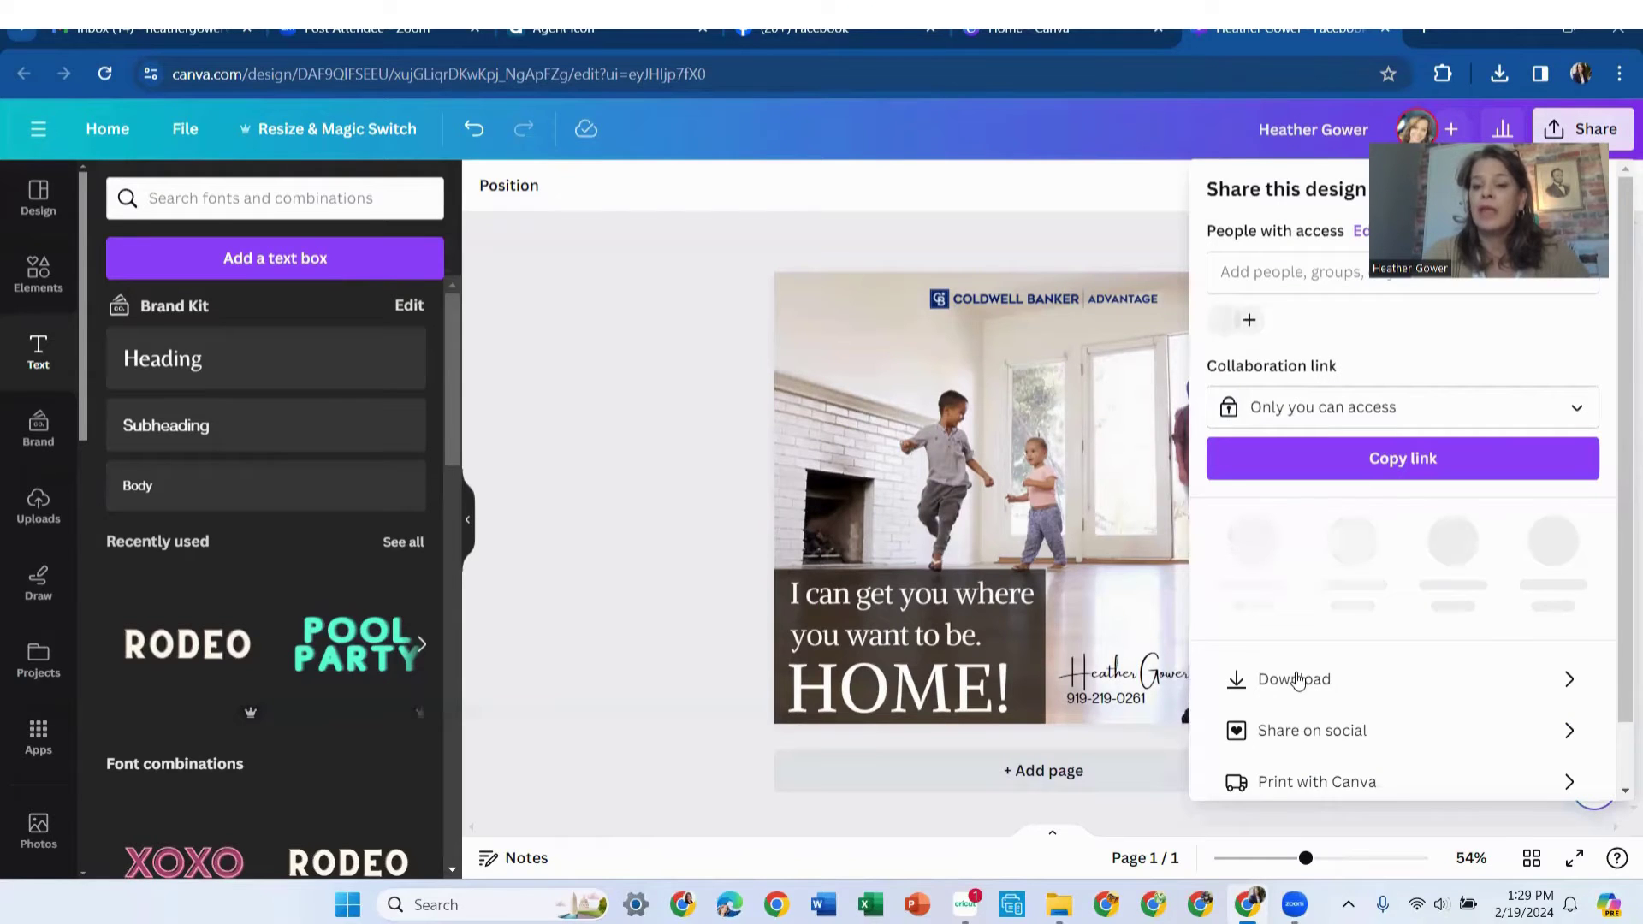
click(1275, 672)
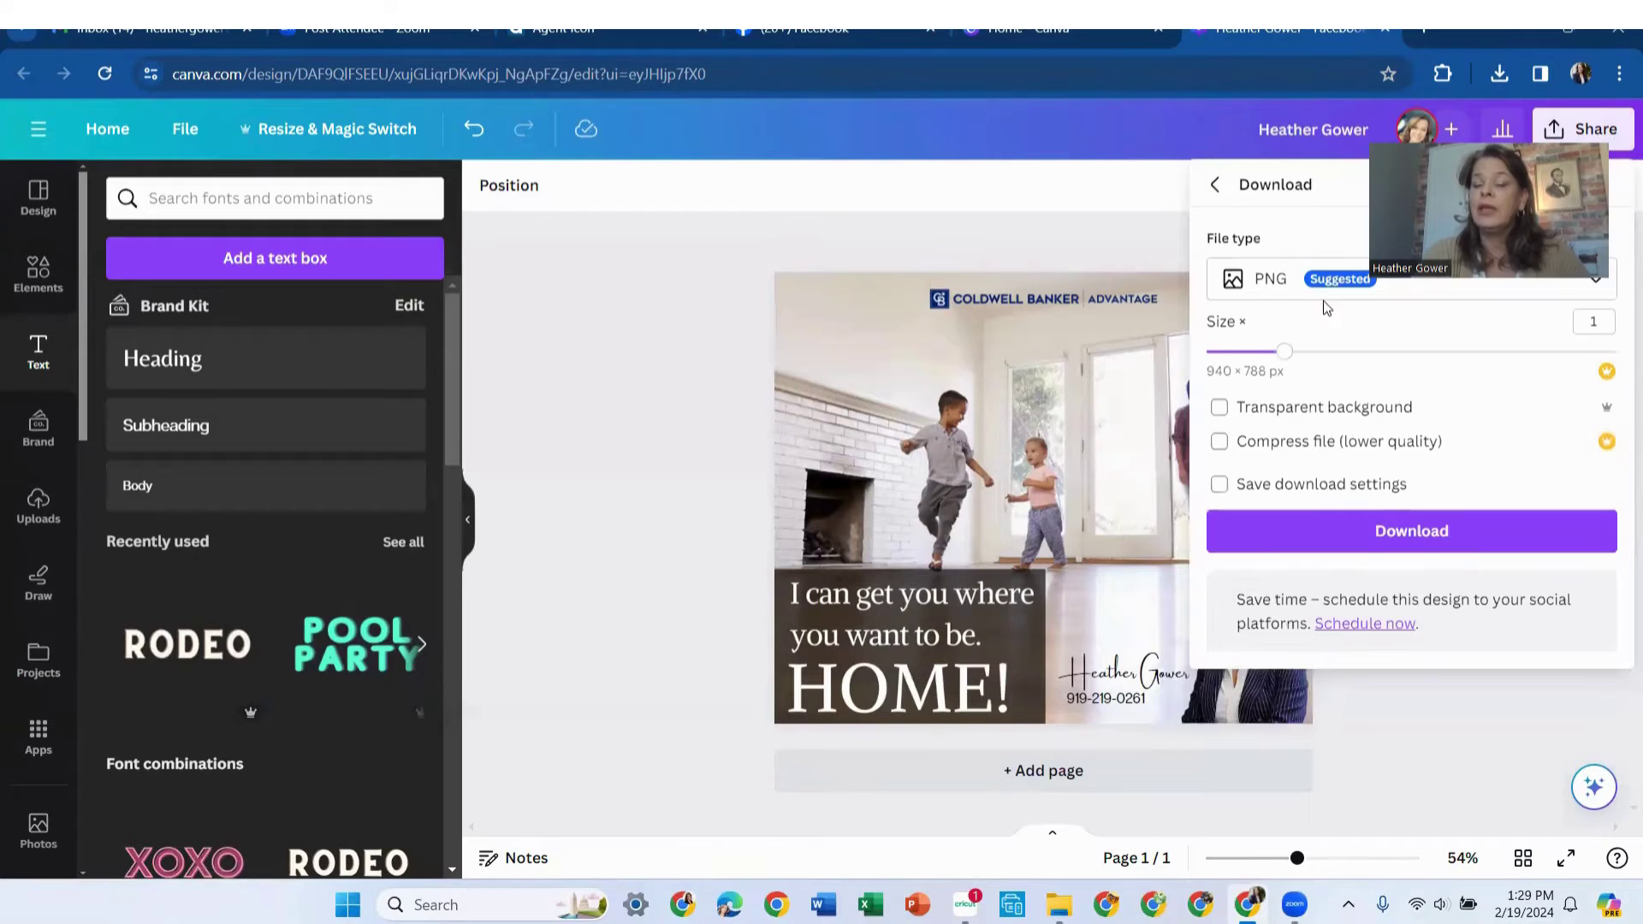
click(1410, 534)
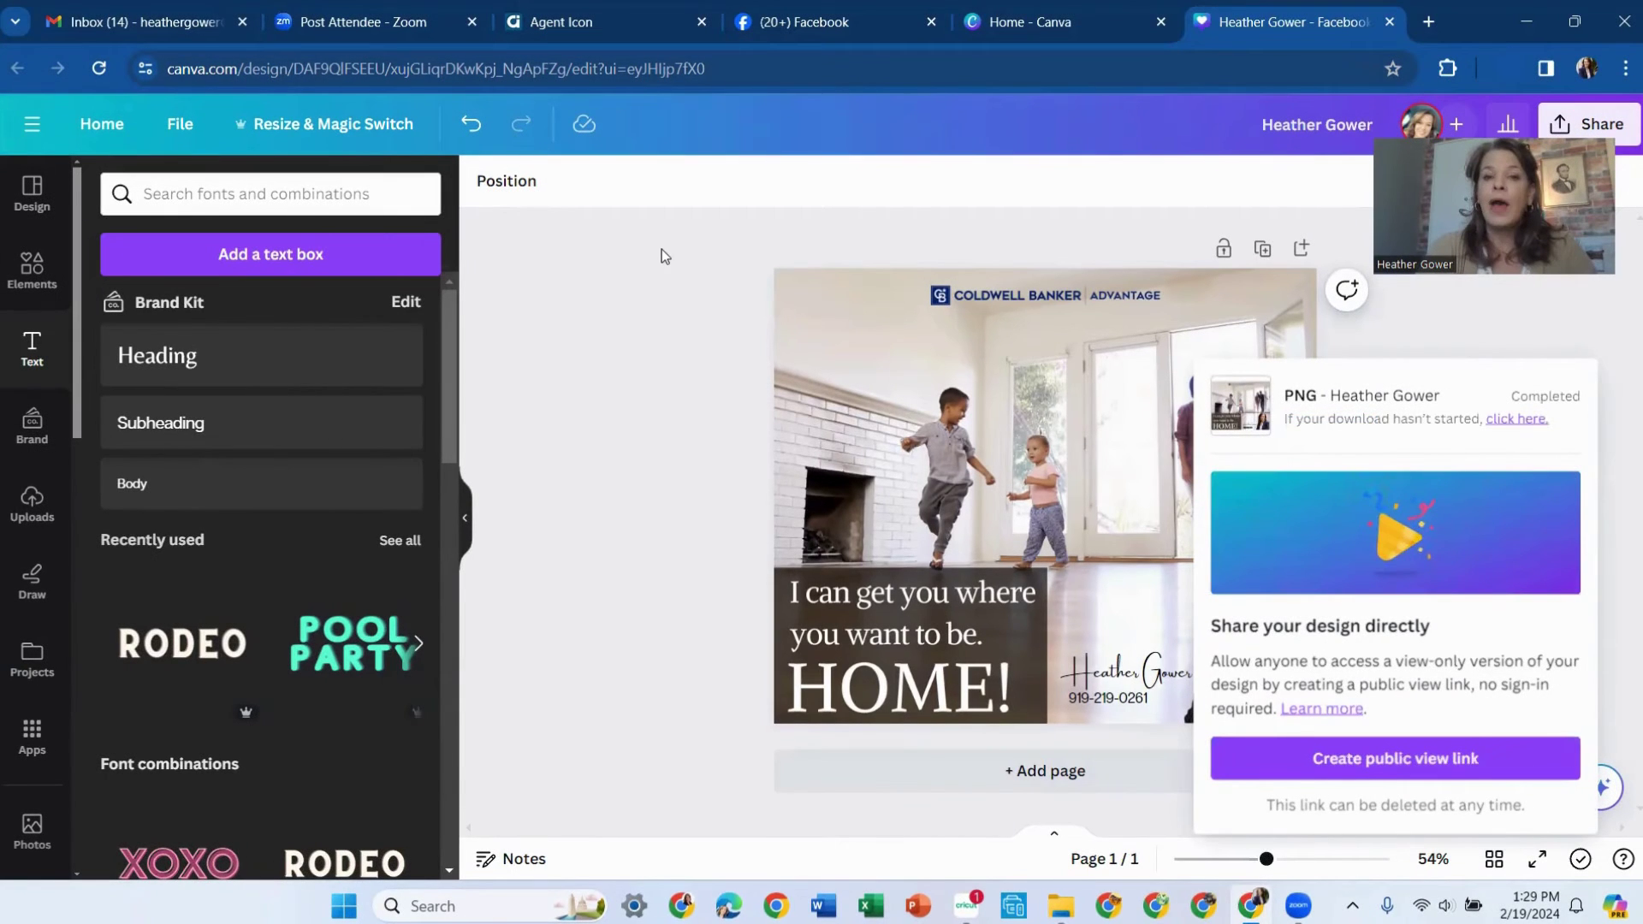
Switch to the Facebook tab showing the agent's real estate business page
click(826, 26)
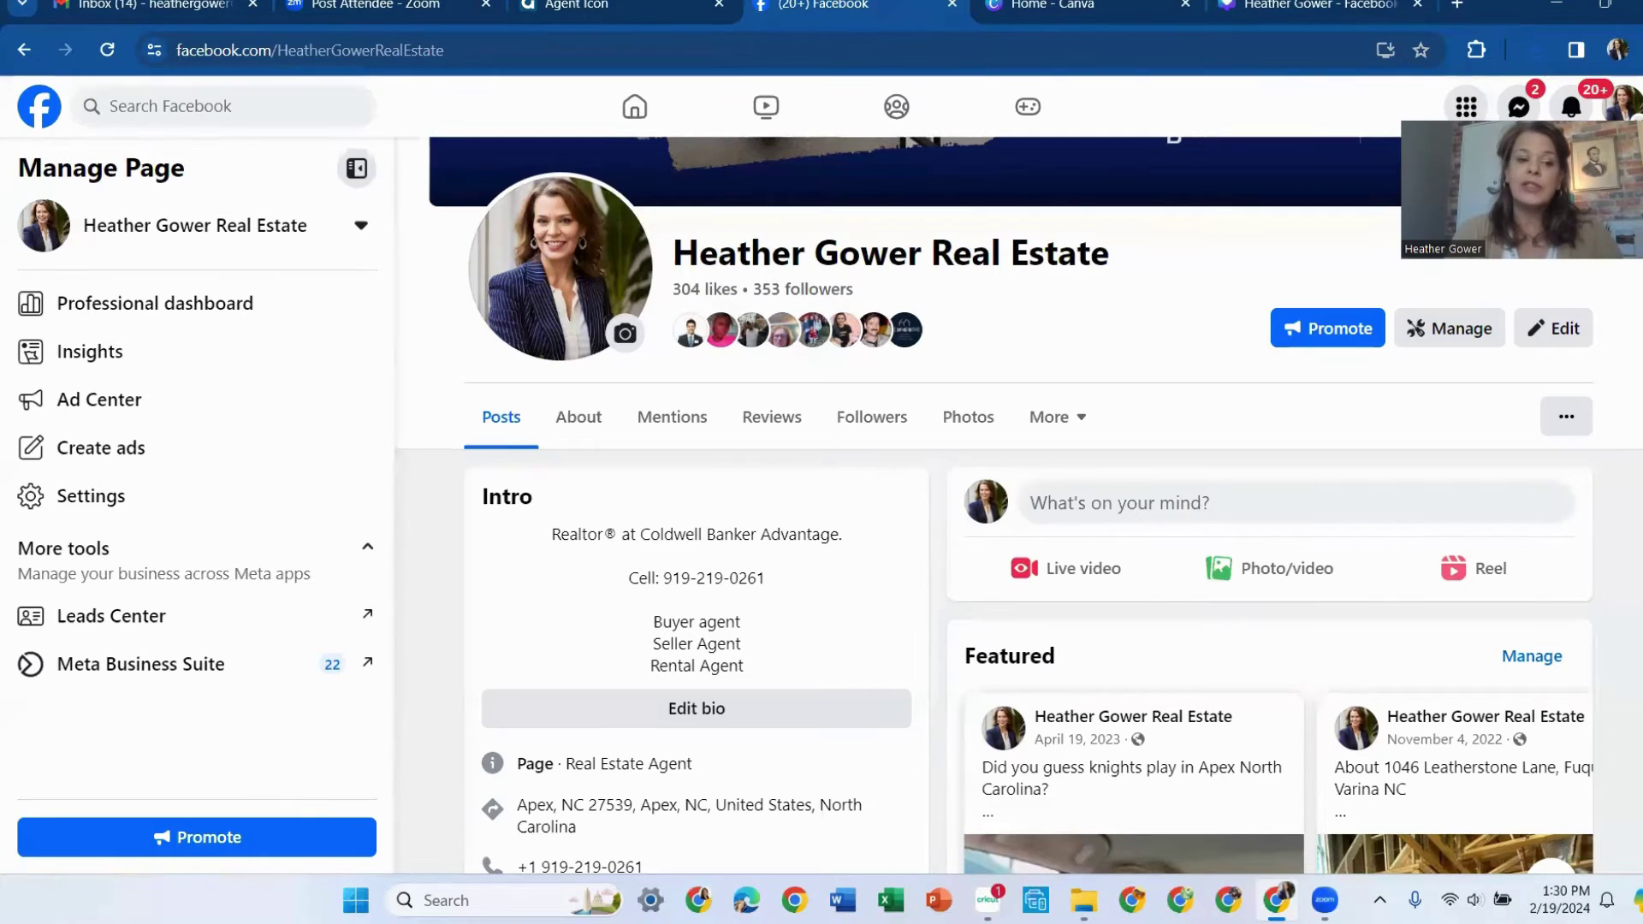
Go from the page to Meta Business Suite's Planner, showing February 2024's weekly calendar
click(146, 668)
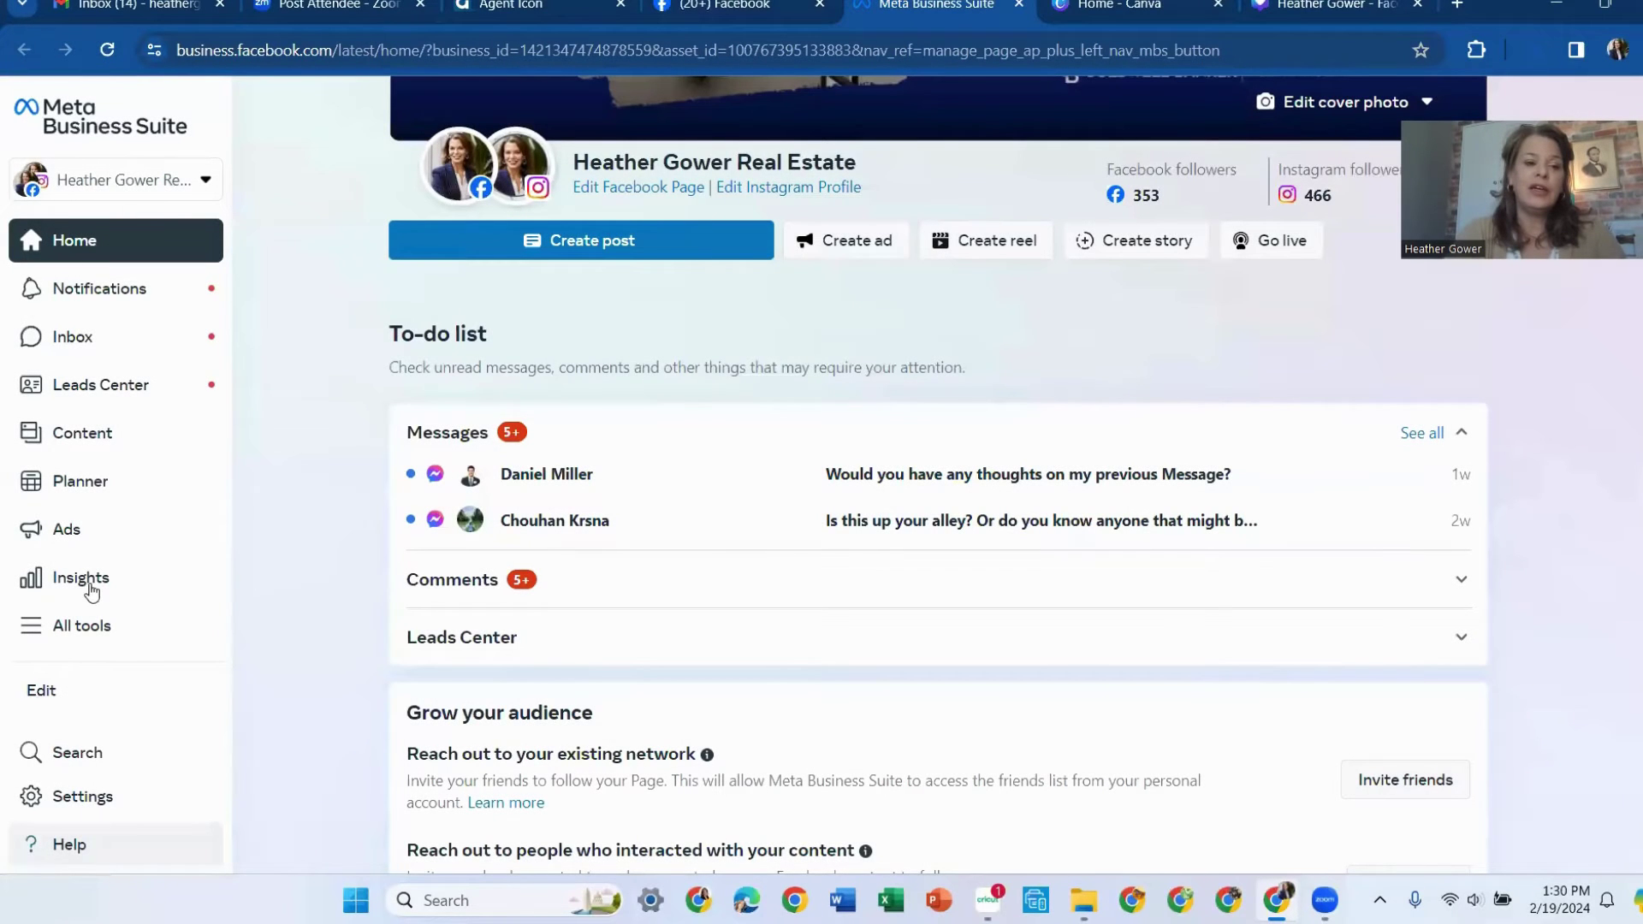
click(80, 490)
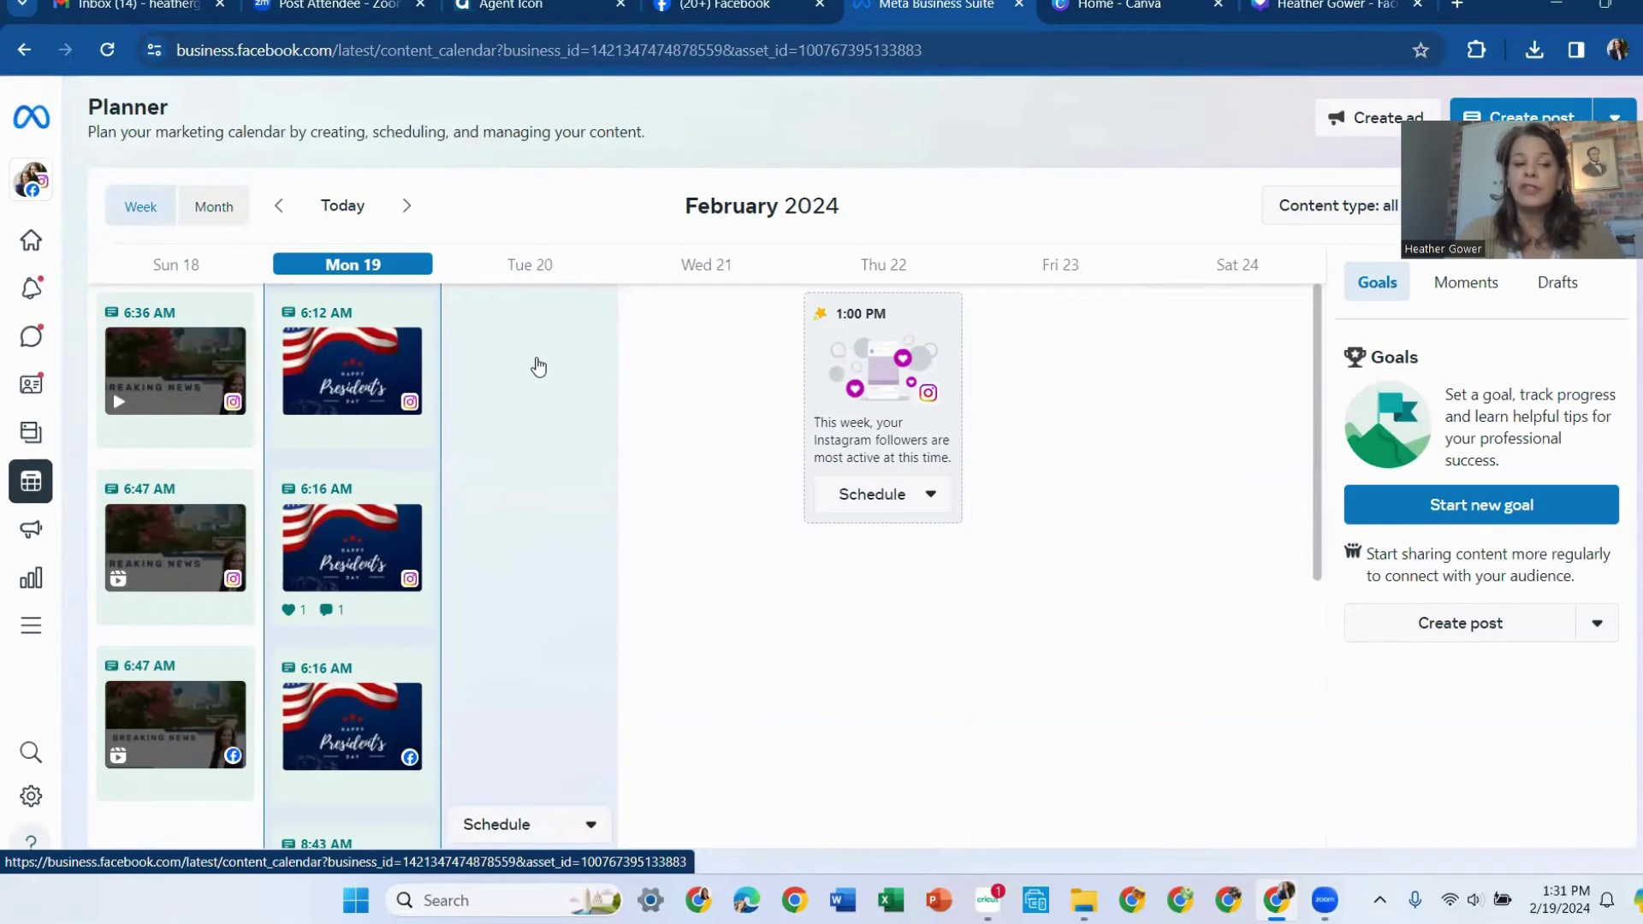
Create a new post scheduled for Feb 20, 2024: Facebook 10:00 AM, Instagram 9:00 PM
click(538, 367)
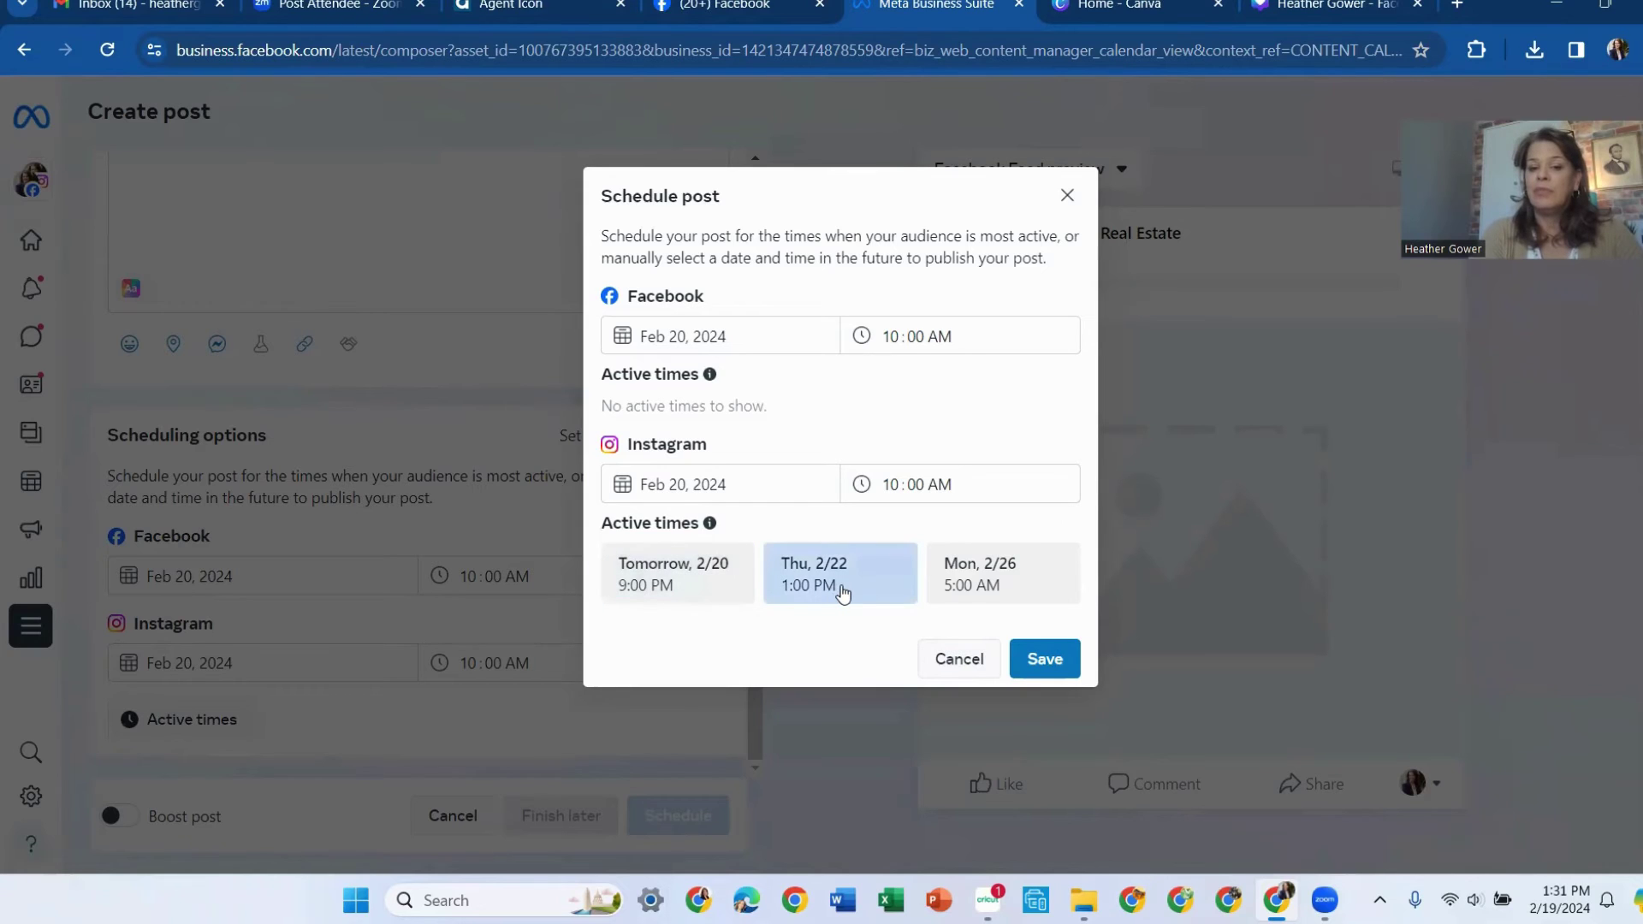
click(683, 594)
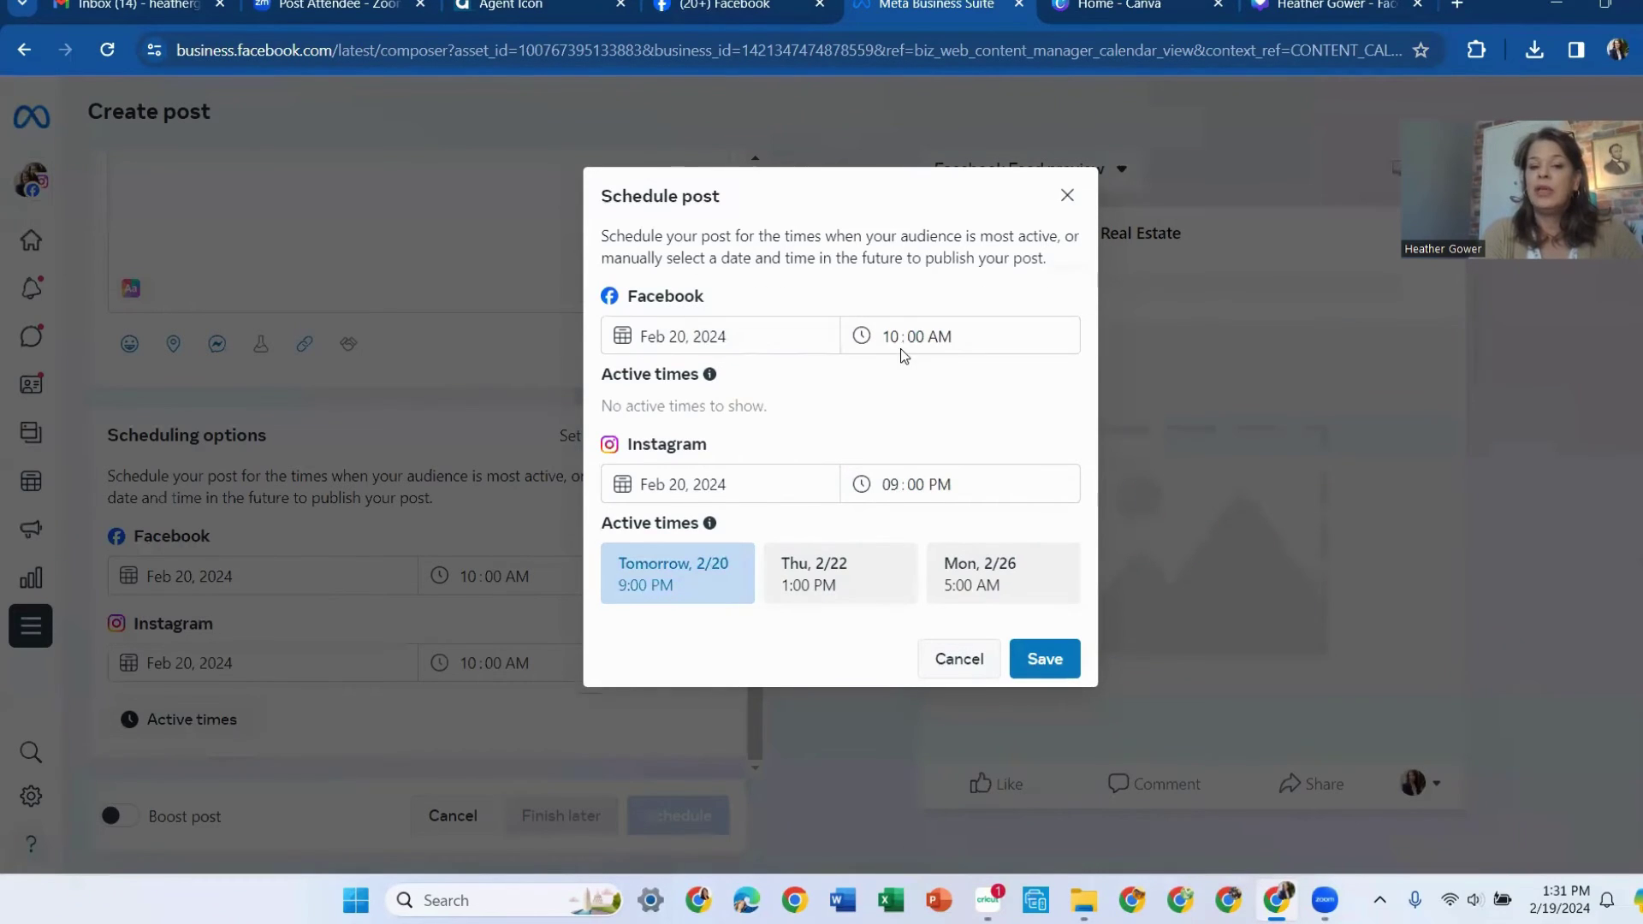
click(1035, 659)
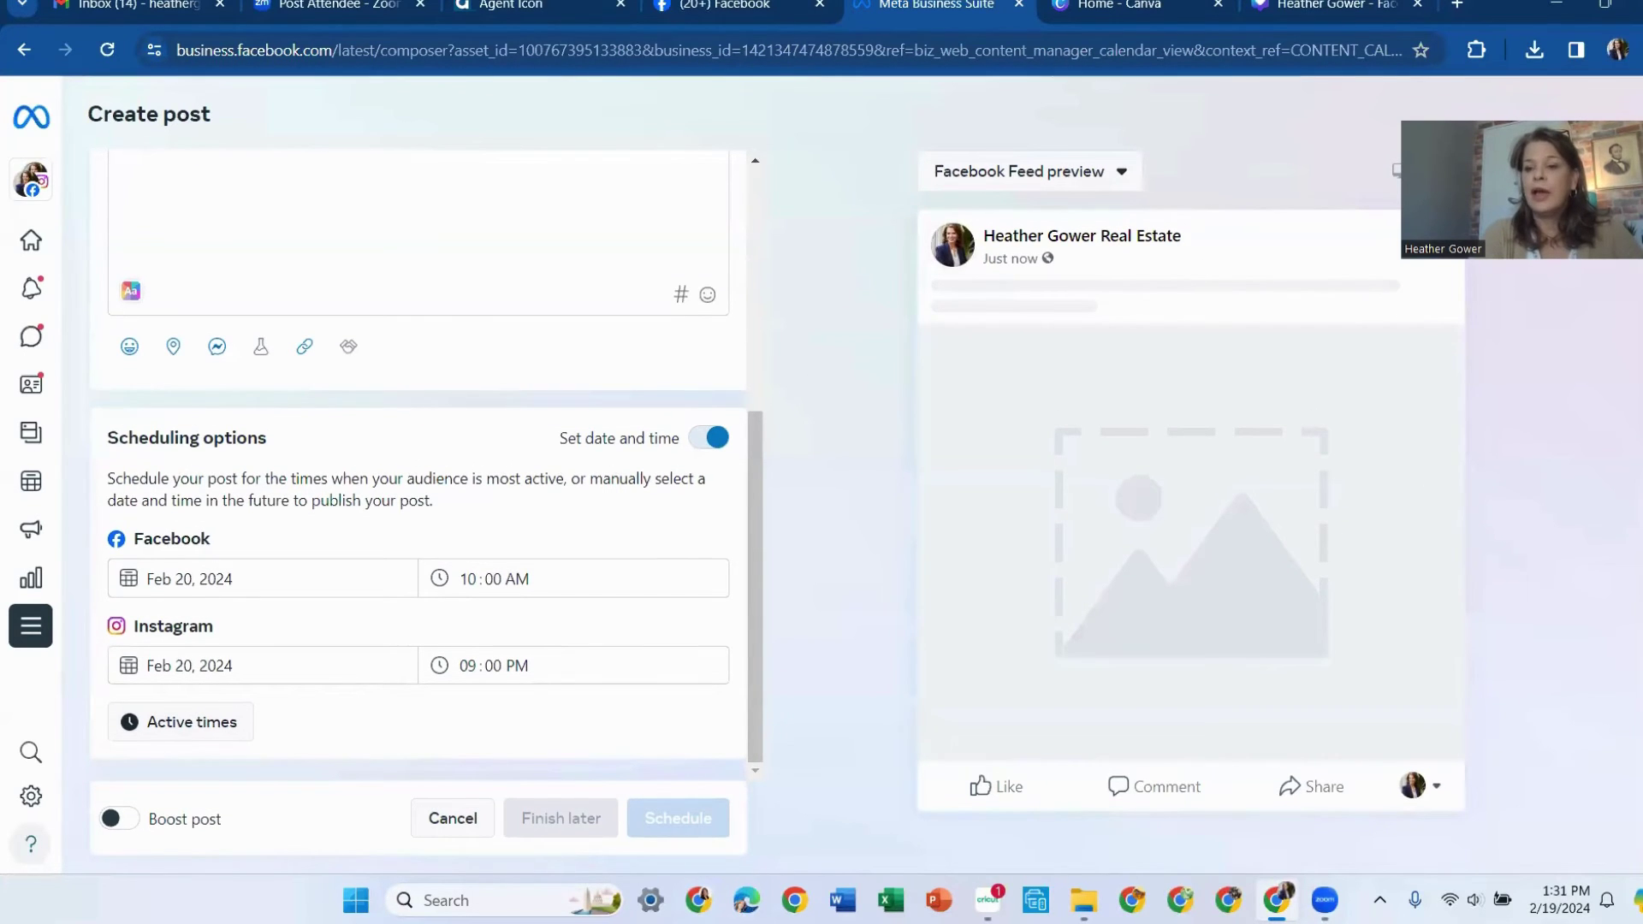
Upload the downloaded Canva HOME! PNG from the computer as the post's photo
scroll(439, 257, up, 5)
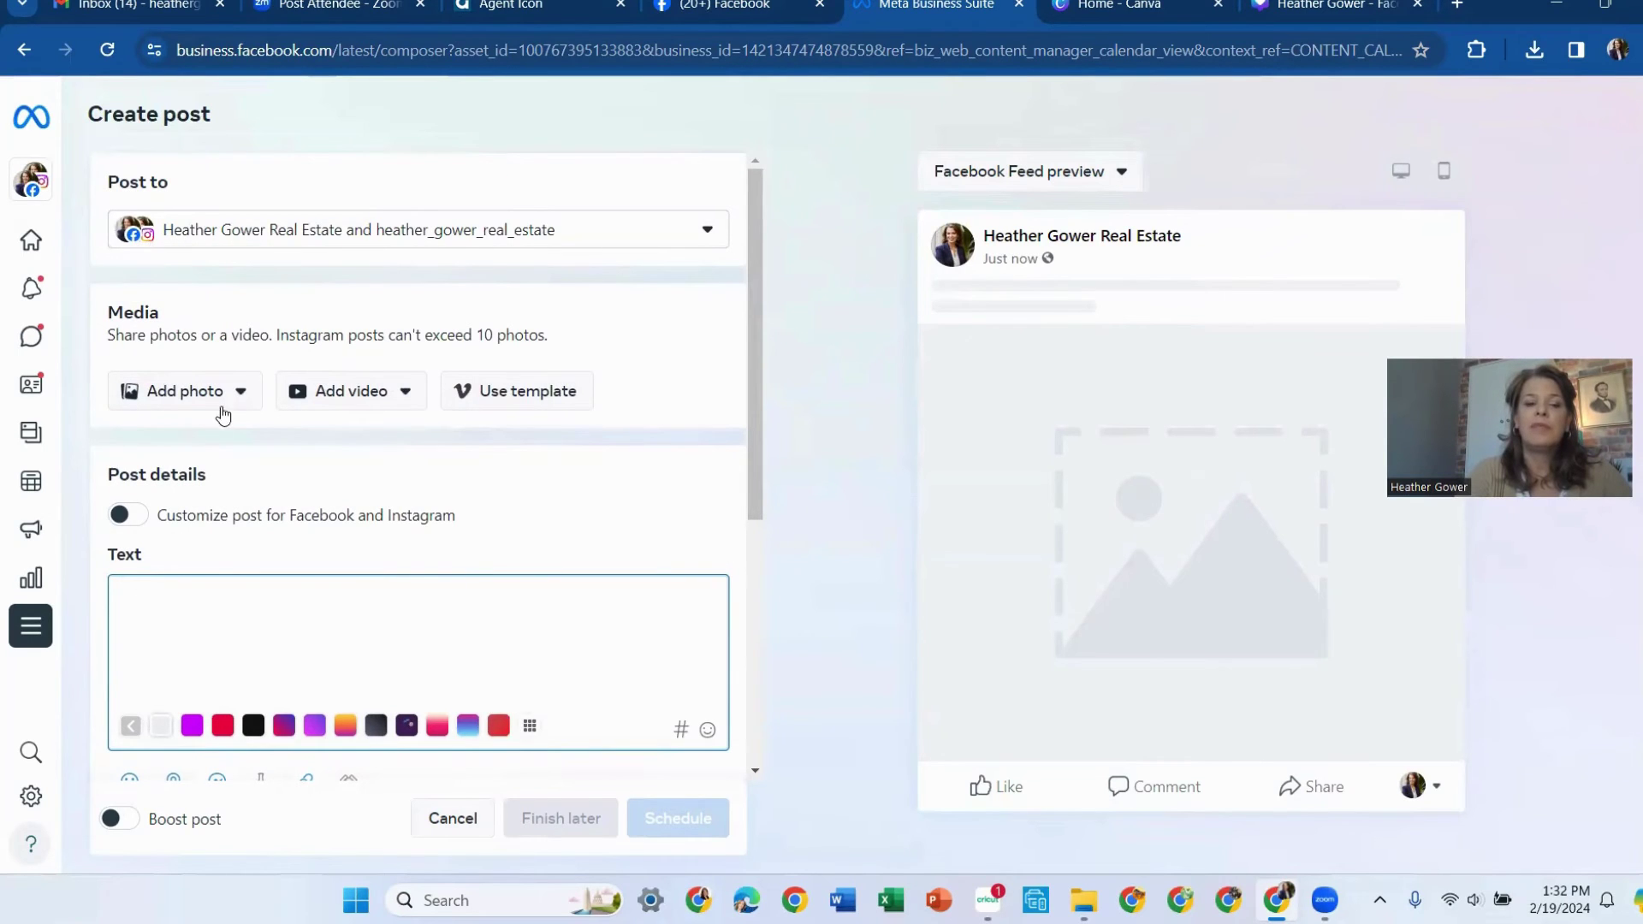
click(179, 405)
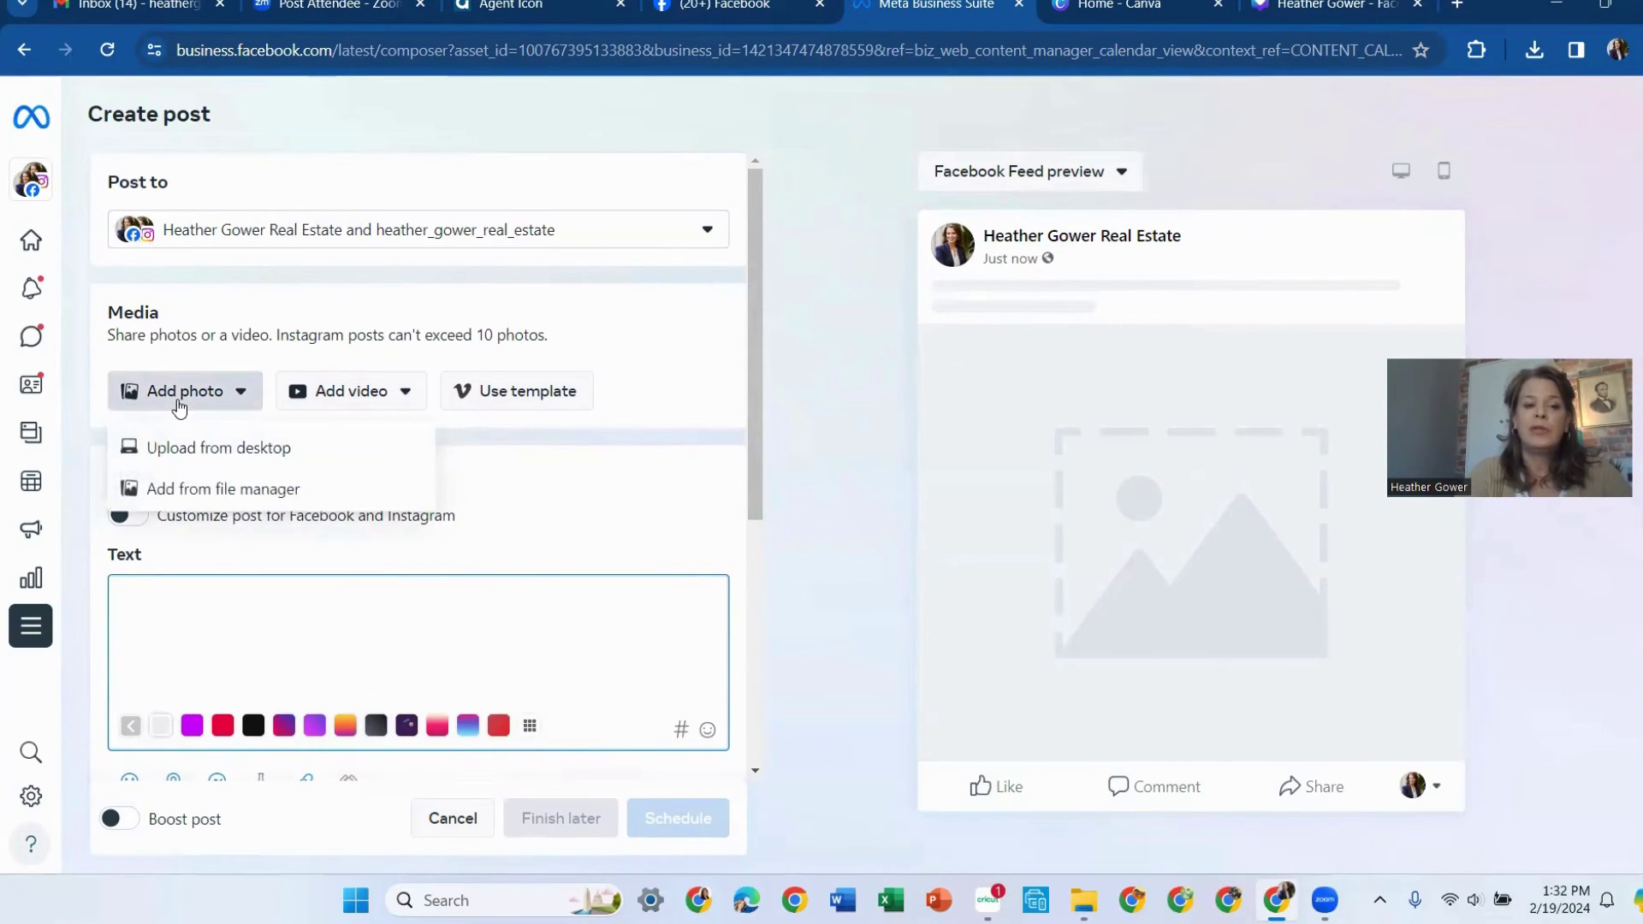
click(207, 452)
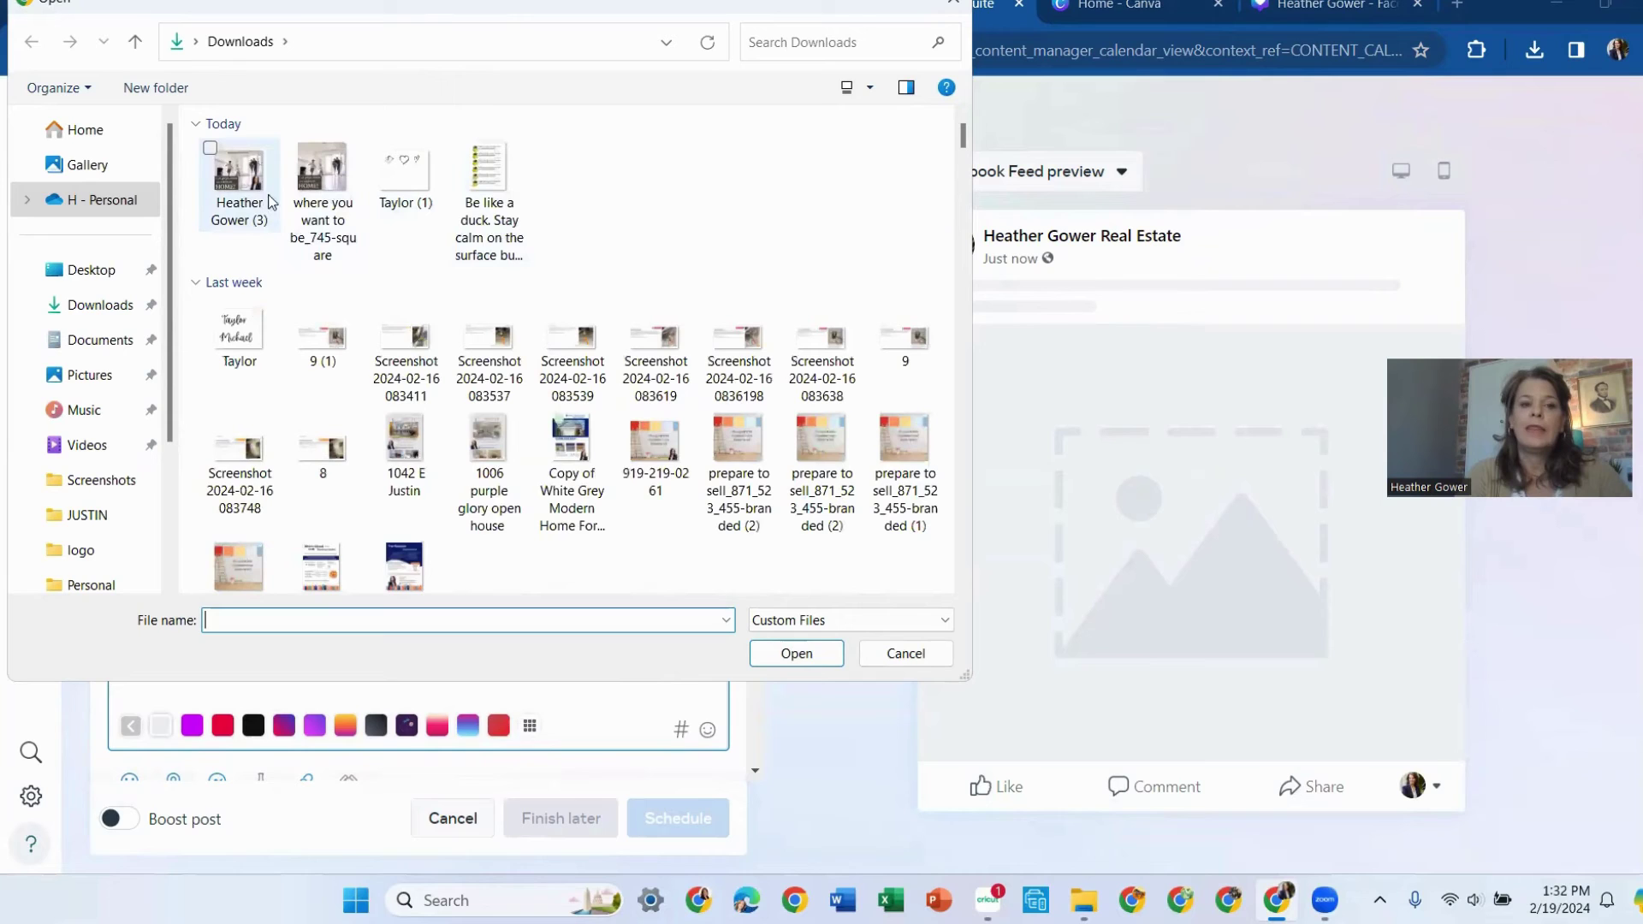
click(247, 197)
click(809, 648)
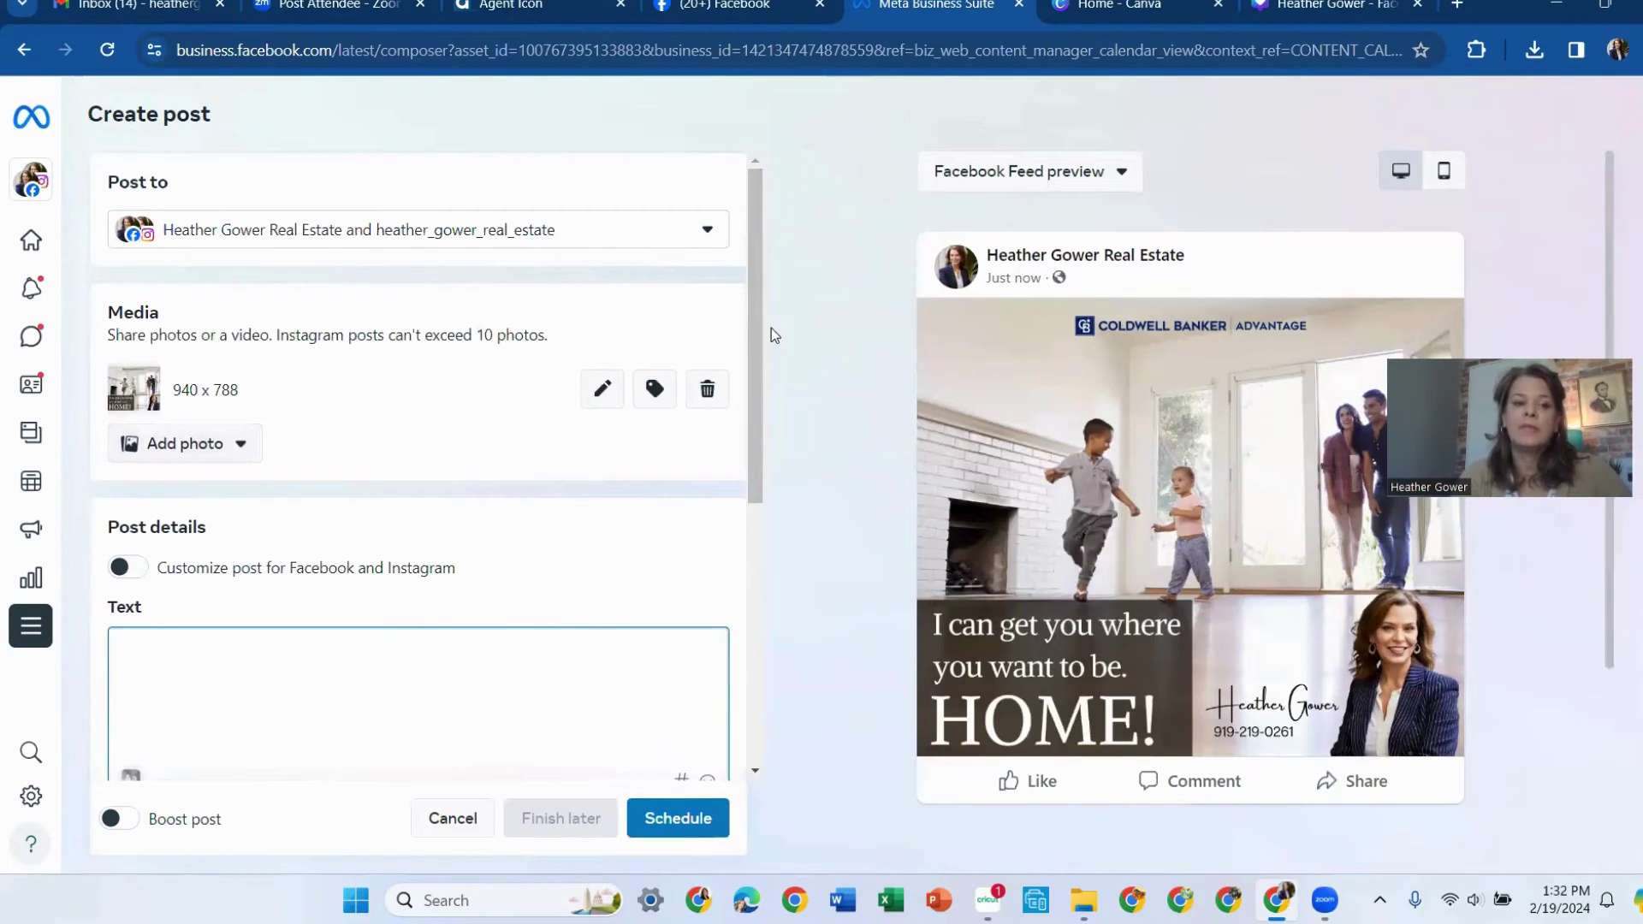
Type the complimentary market value meeting caption, beginning 'Are you thinking of buying or'
drag(756, 352, 757, 463)
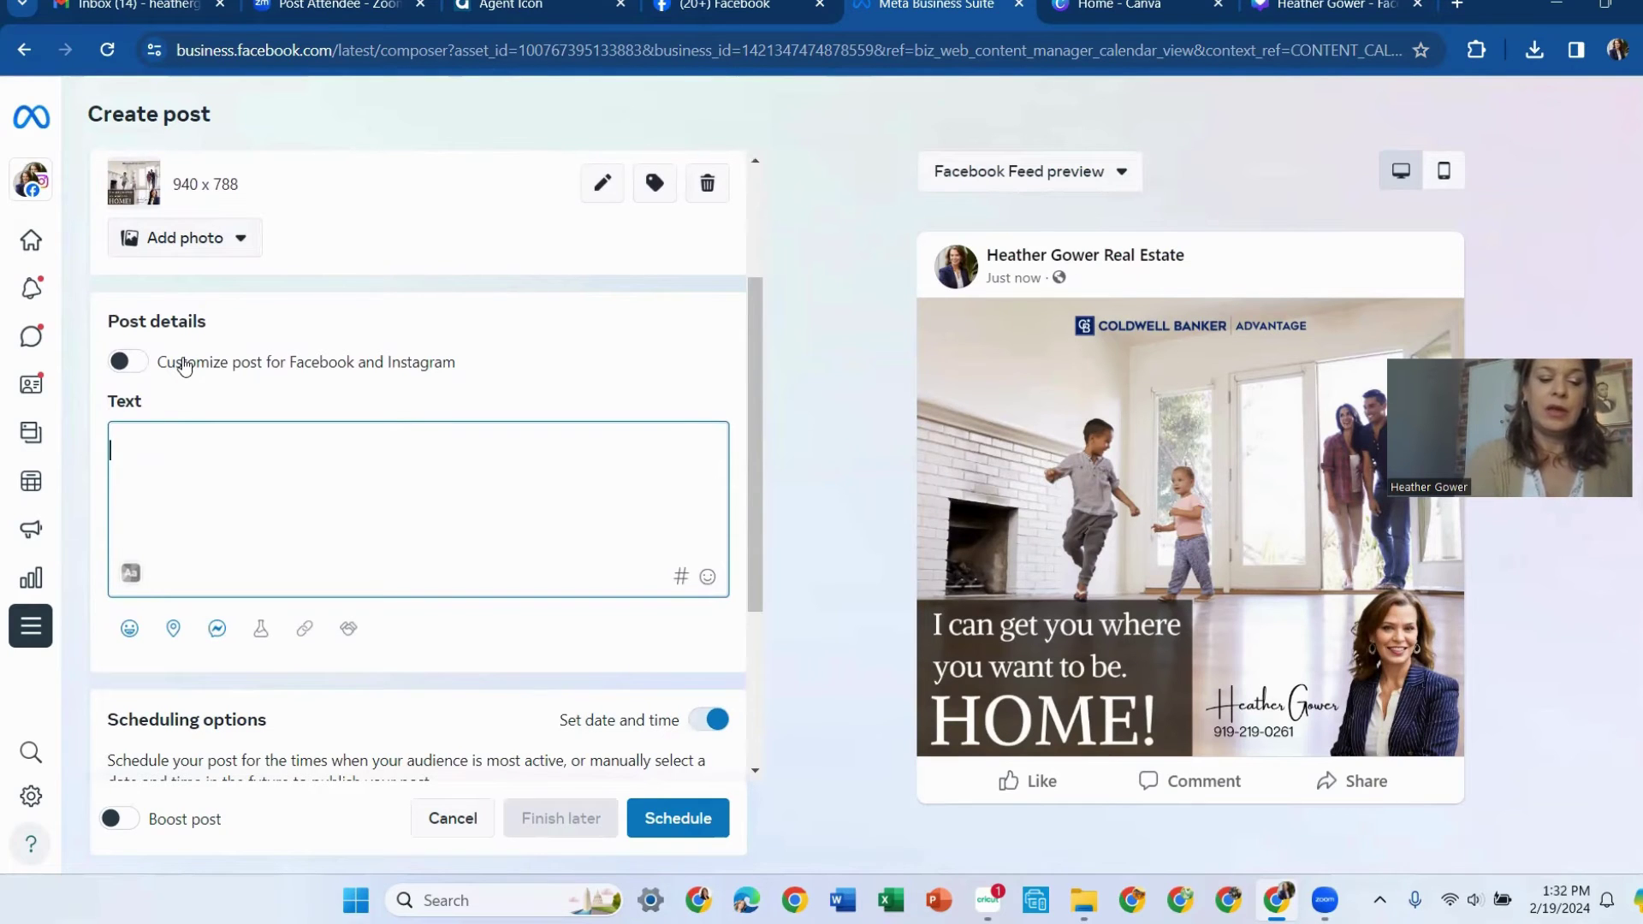
text(Are you th)
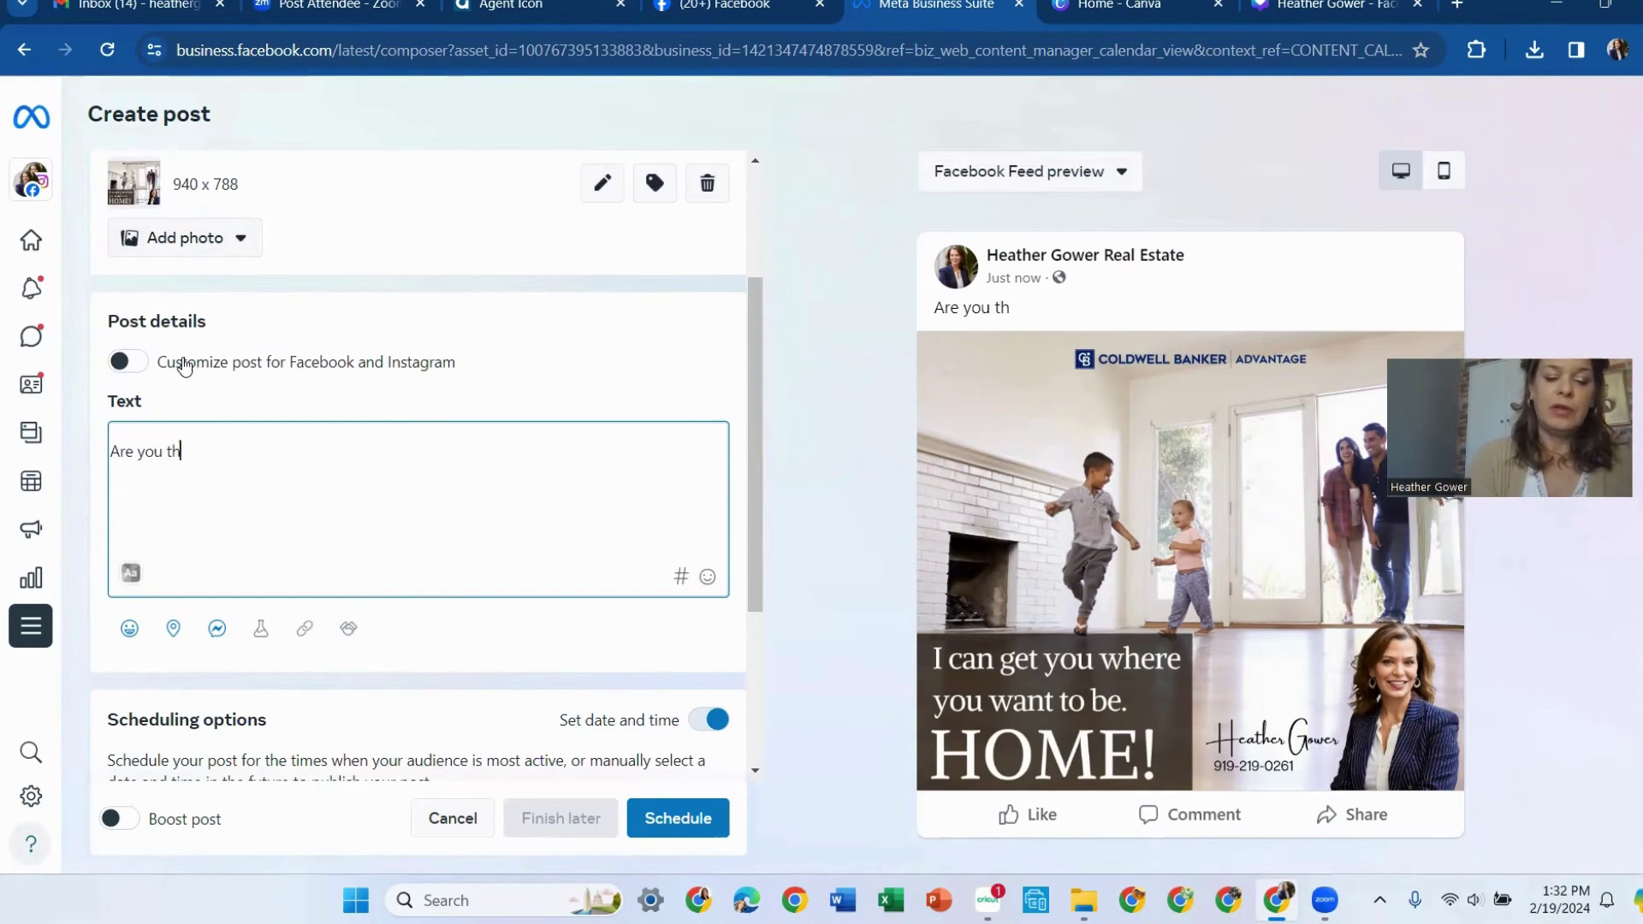
text(inking of)
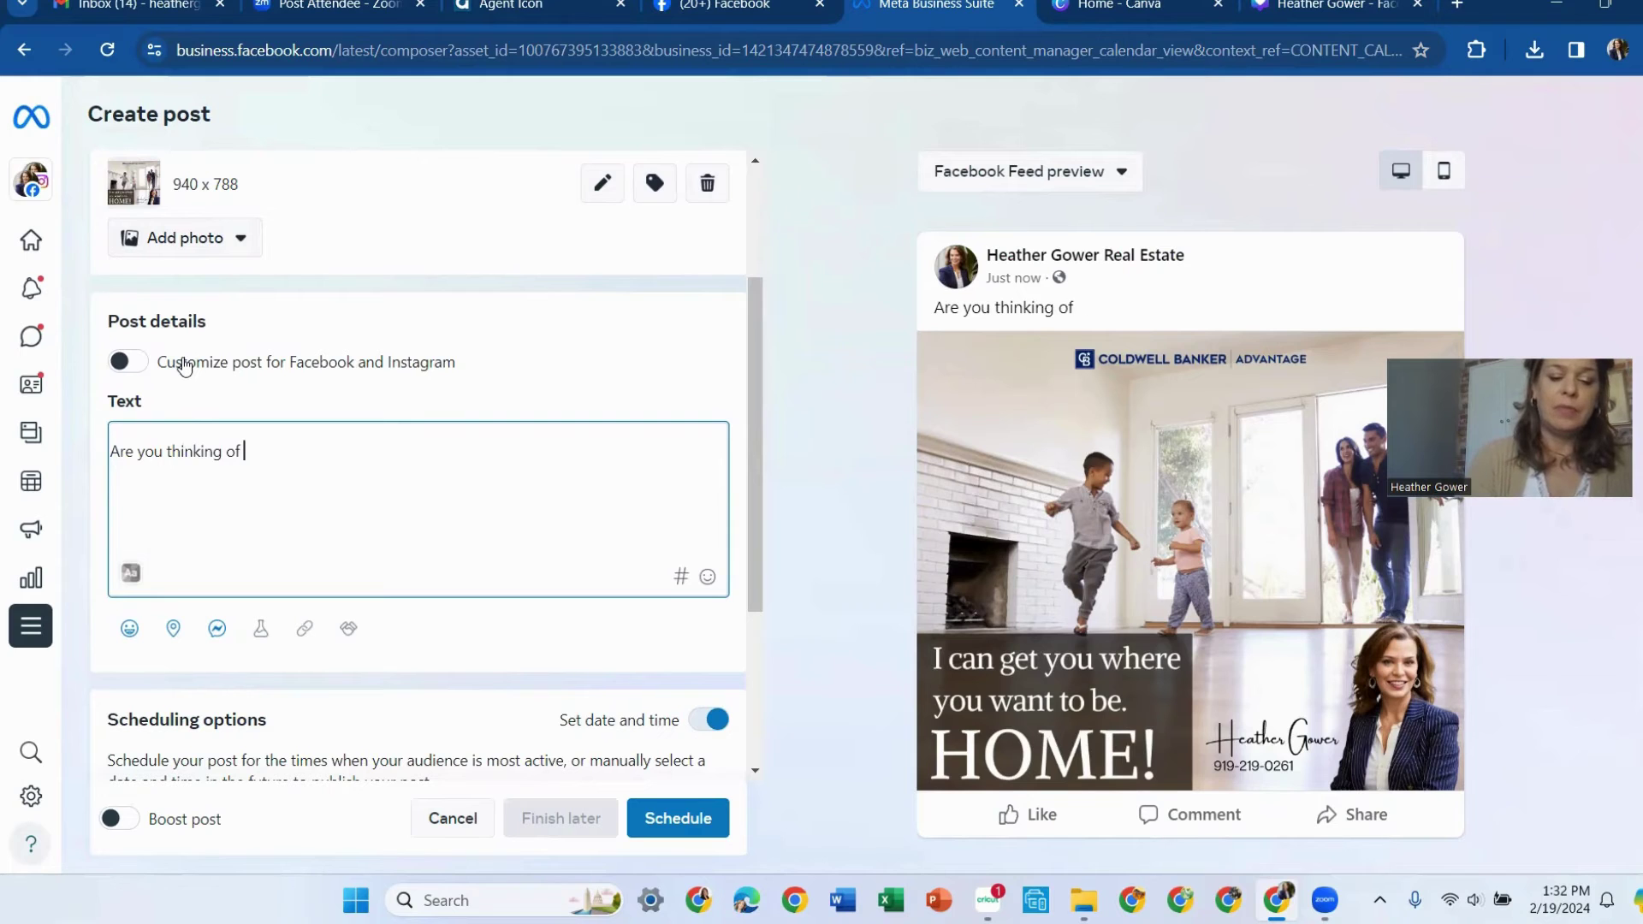
text( buying or selling your home?)
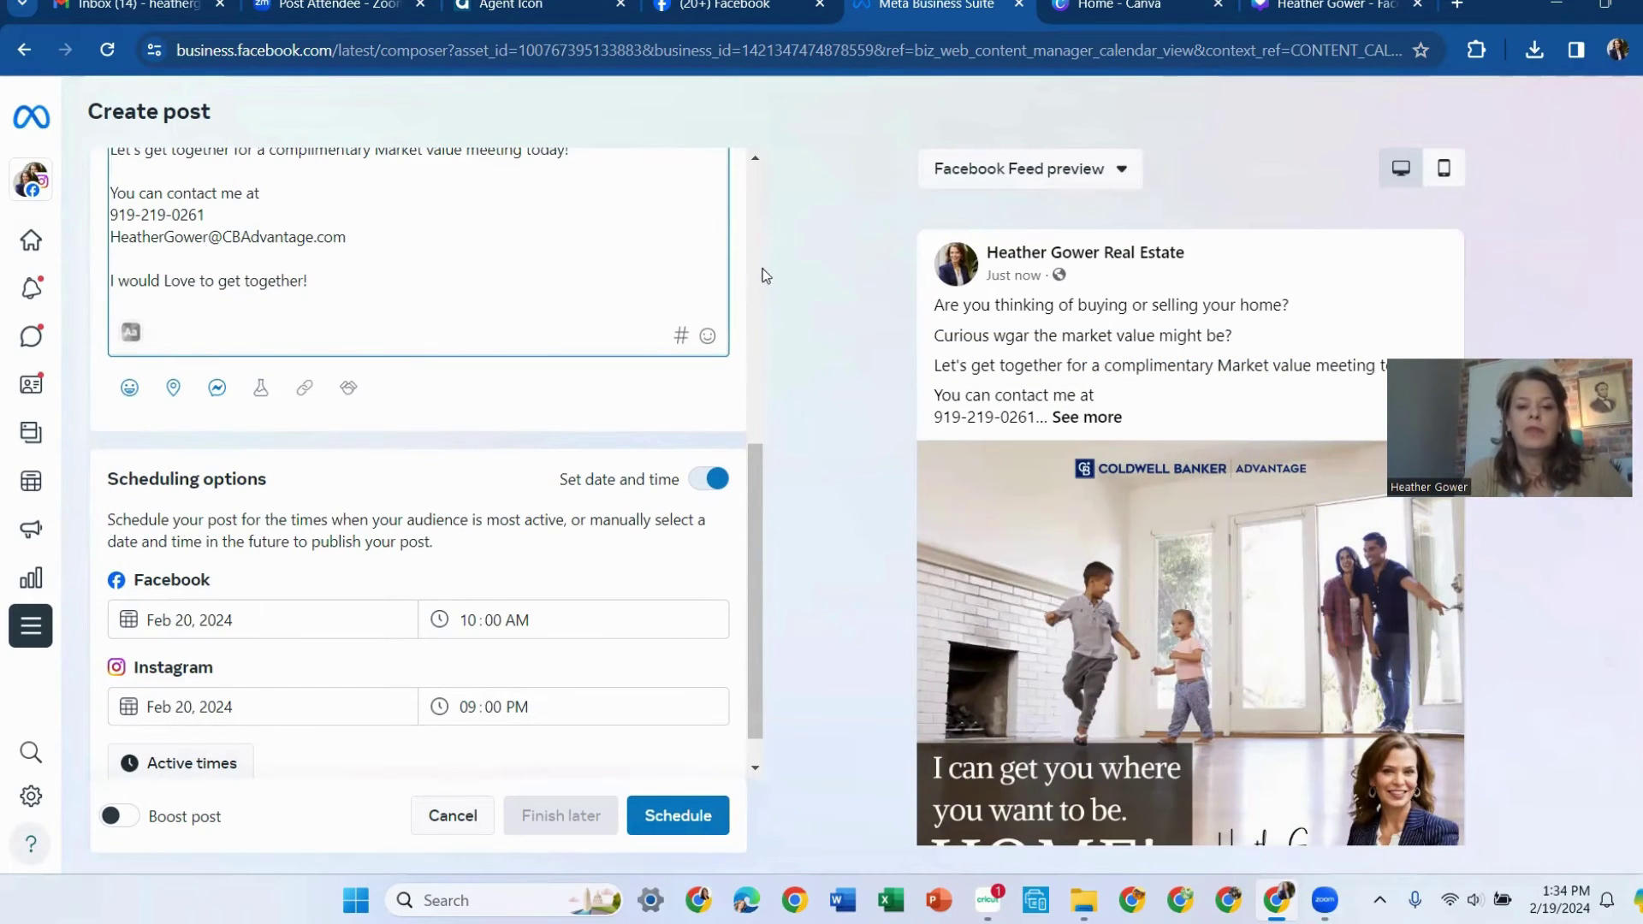
scroll(769, 410, up, 2)
scroll(768, 403, up, 1)
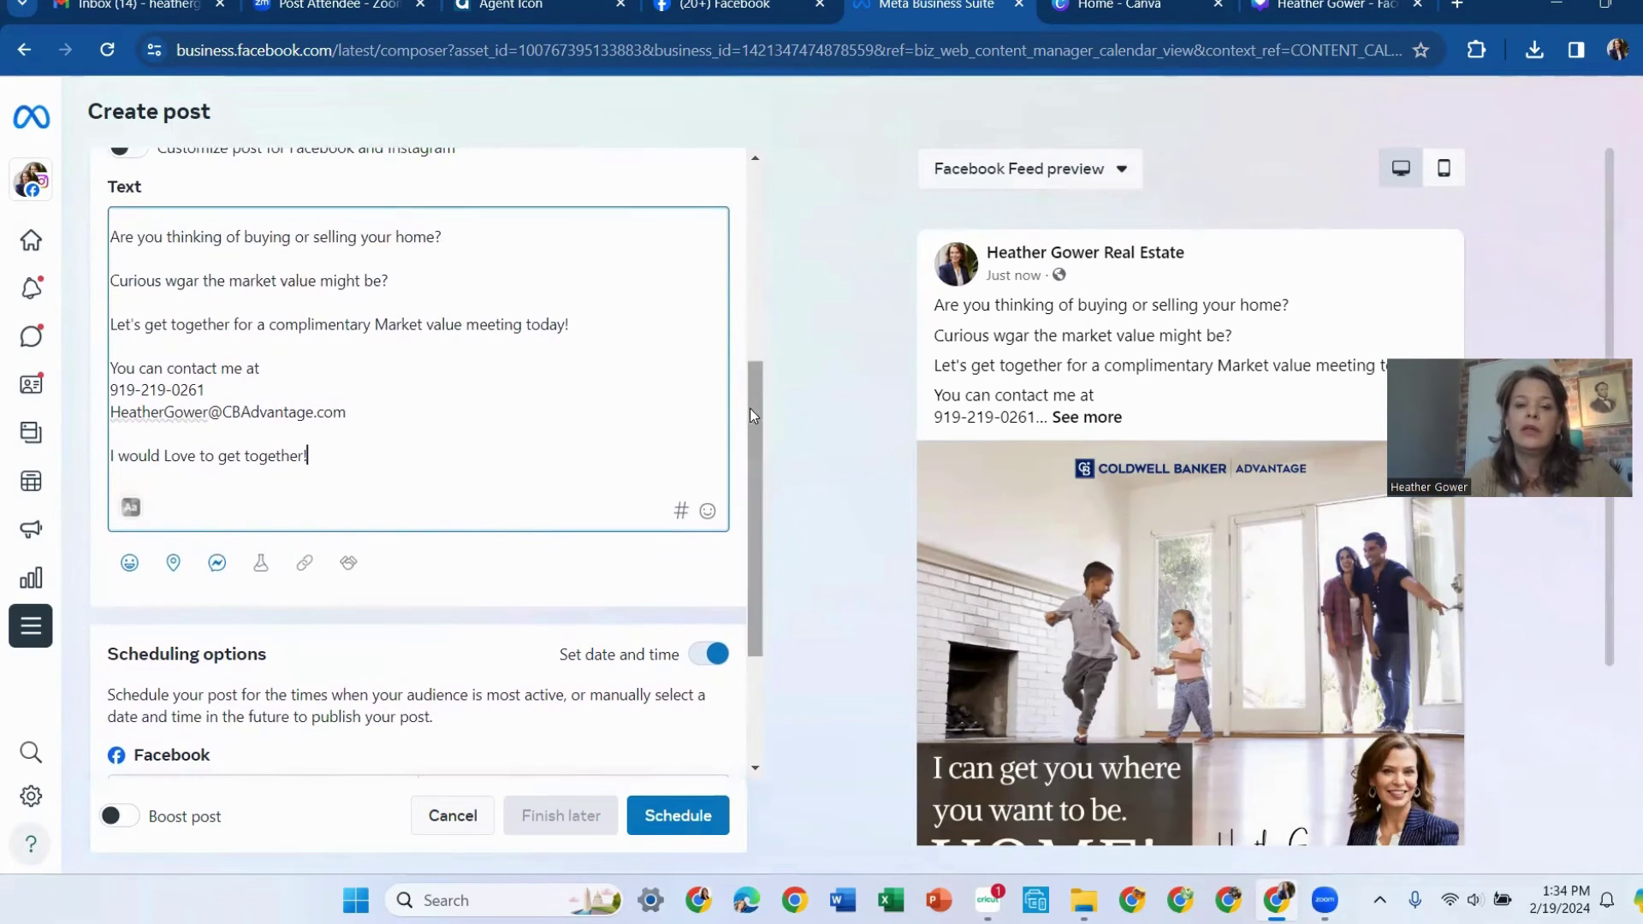
scroll(749, 414, down, 3)
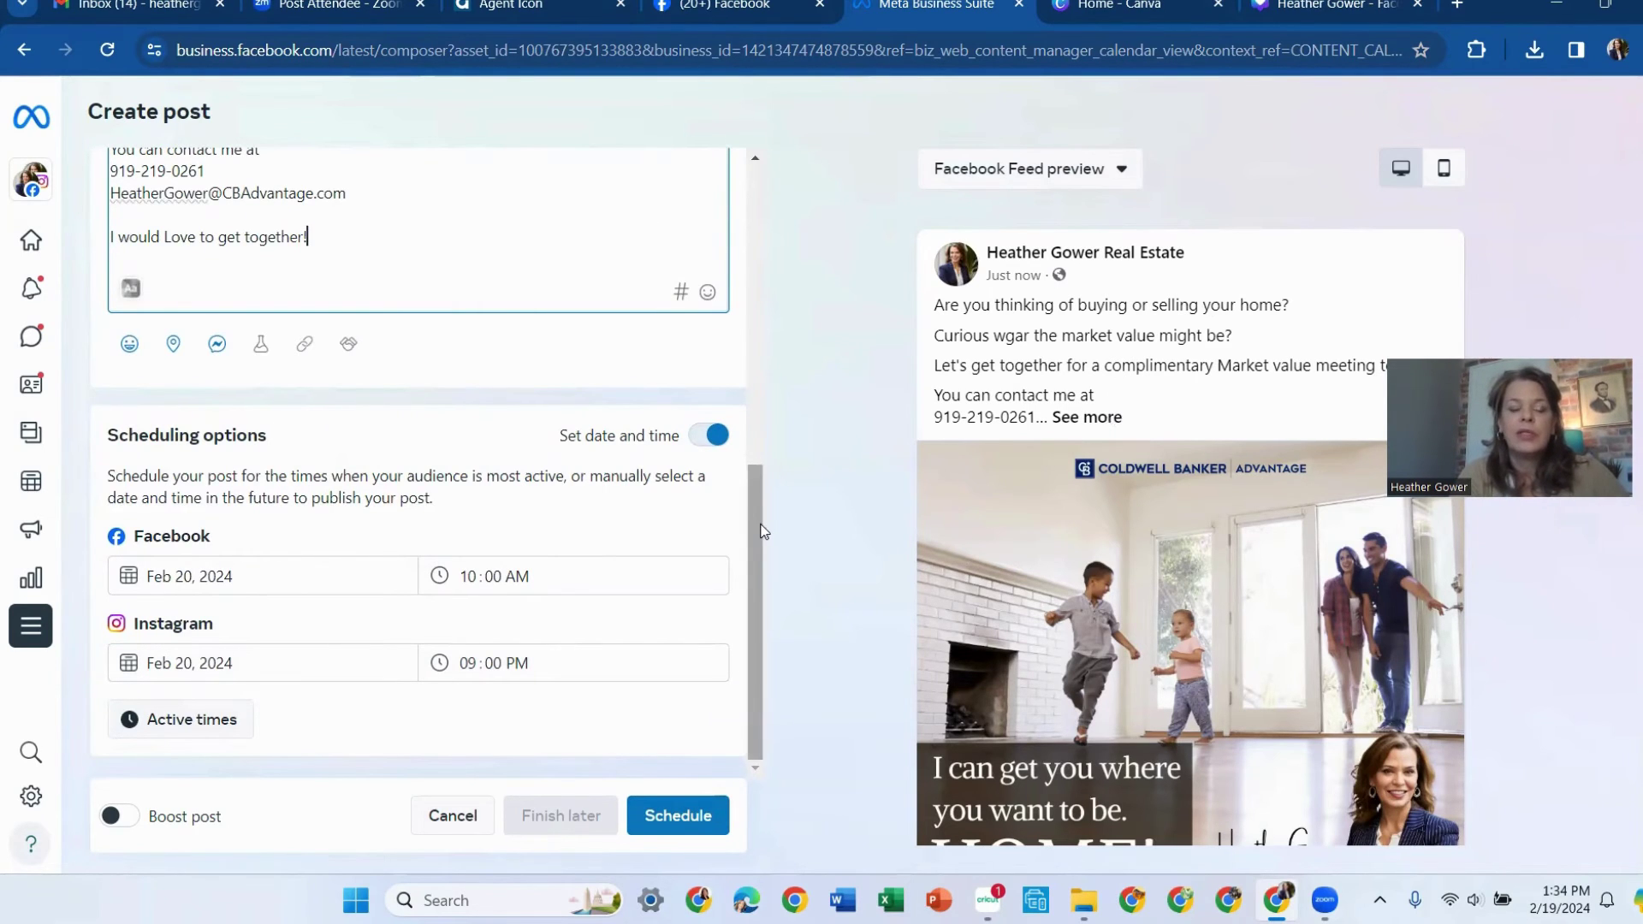
scroll(767, 382, up, 2)
scroll(767, 382, up, 3)
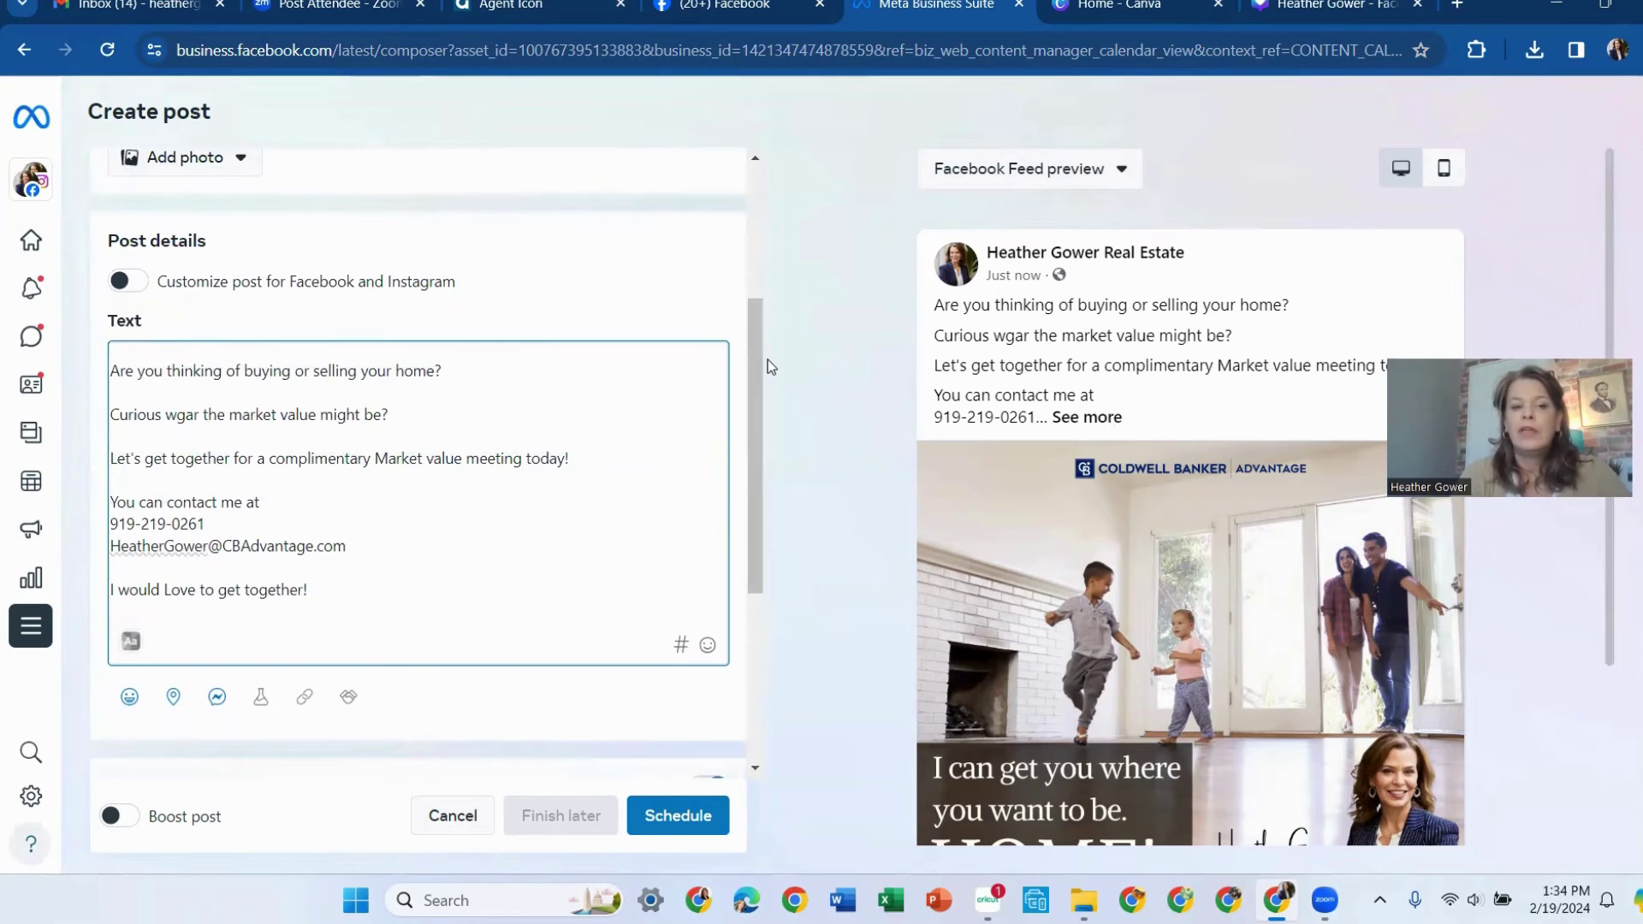
Correct the misspelled 'wgar' to 'what' and start a new line below the caption
click(188, 420)
key(BackSpace)
text(h)
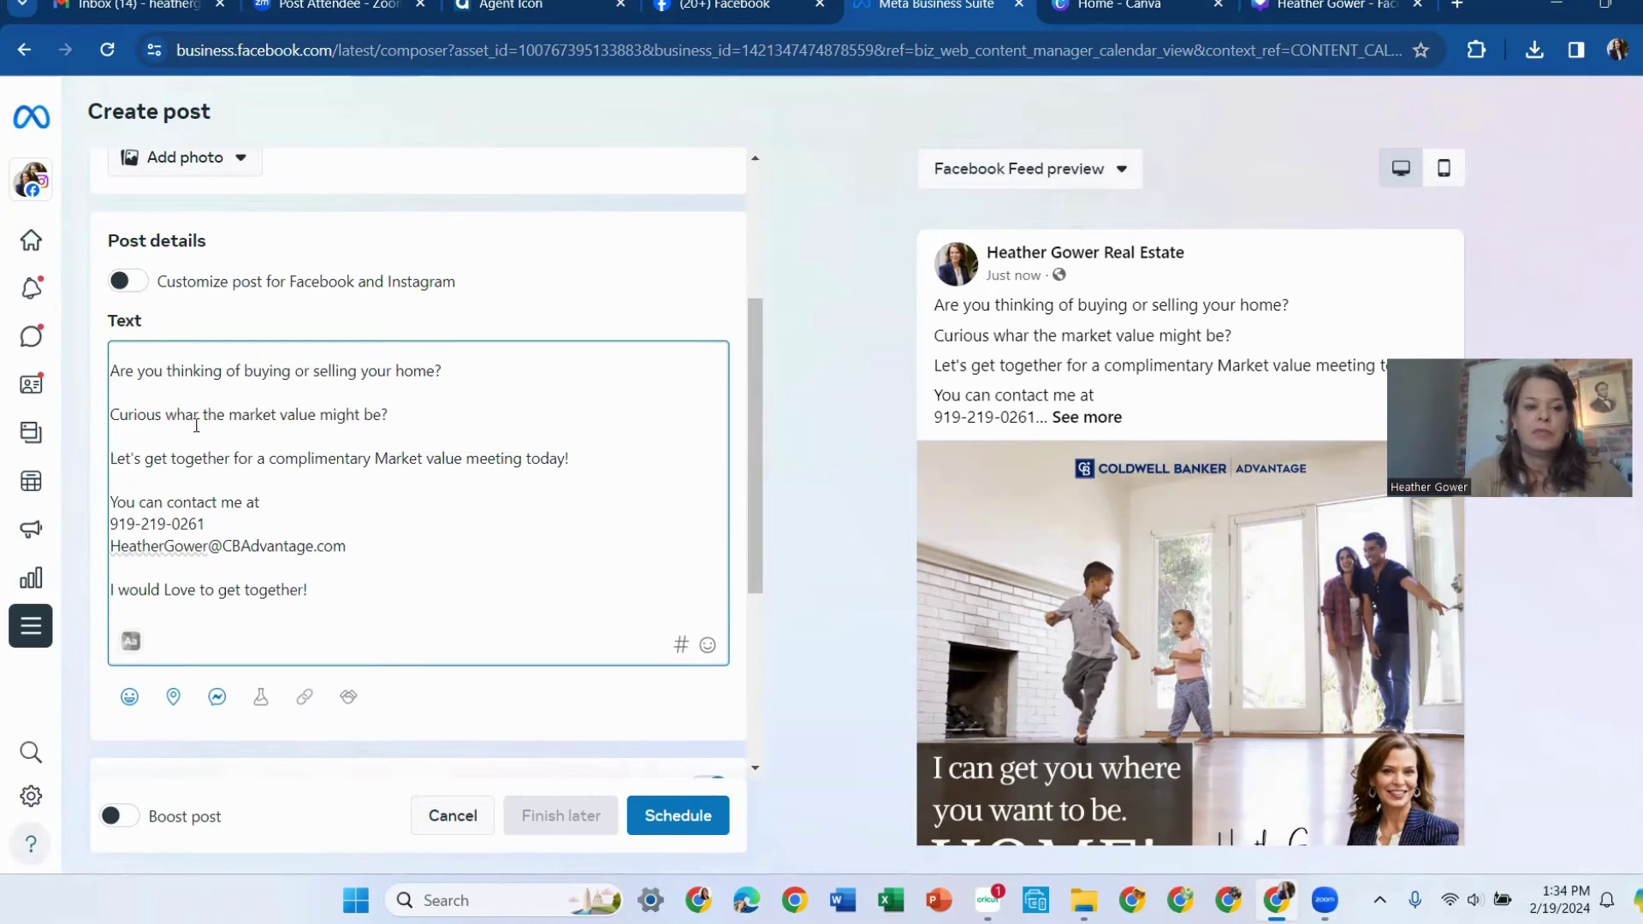
click(198, 419)
key(BackSpace)
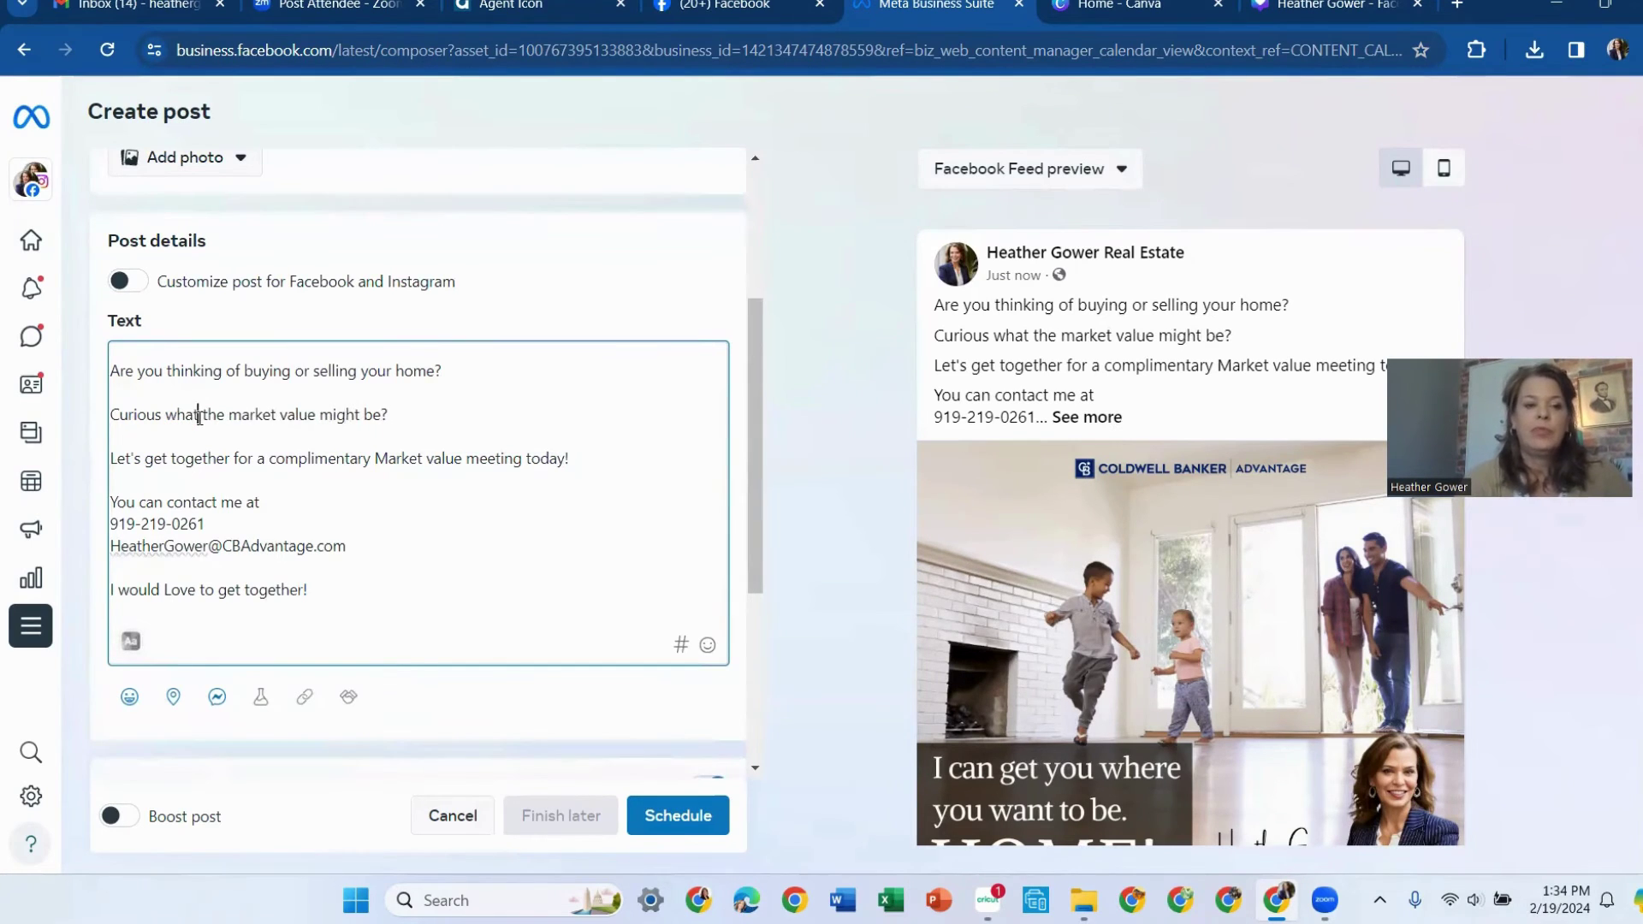
text(t)
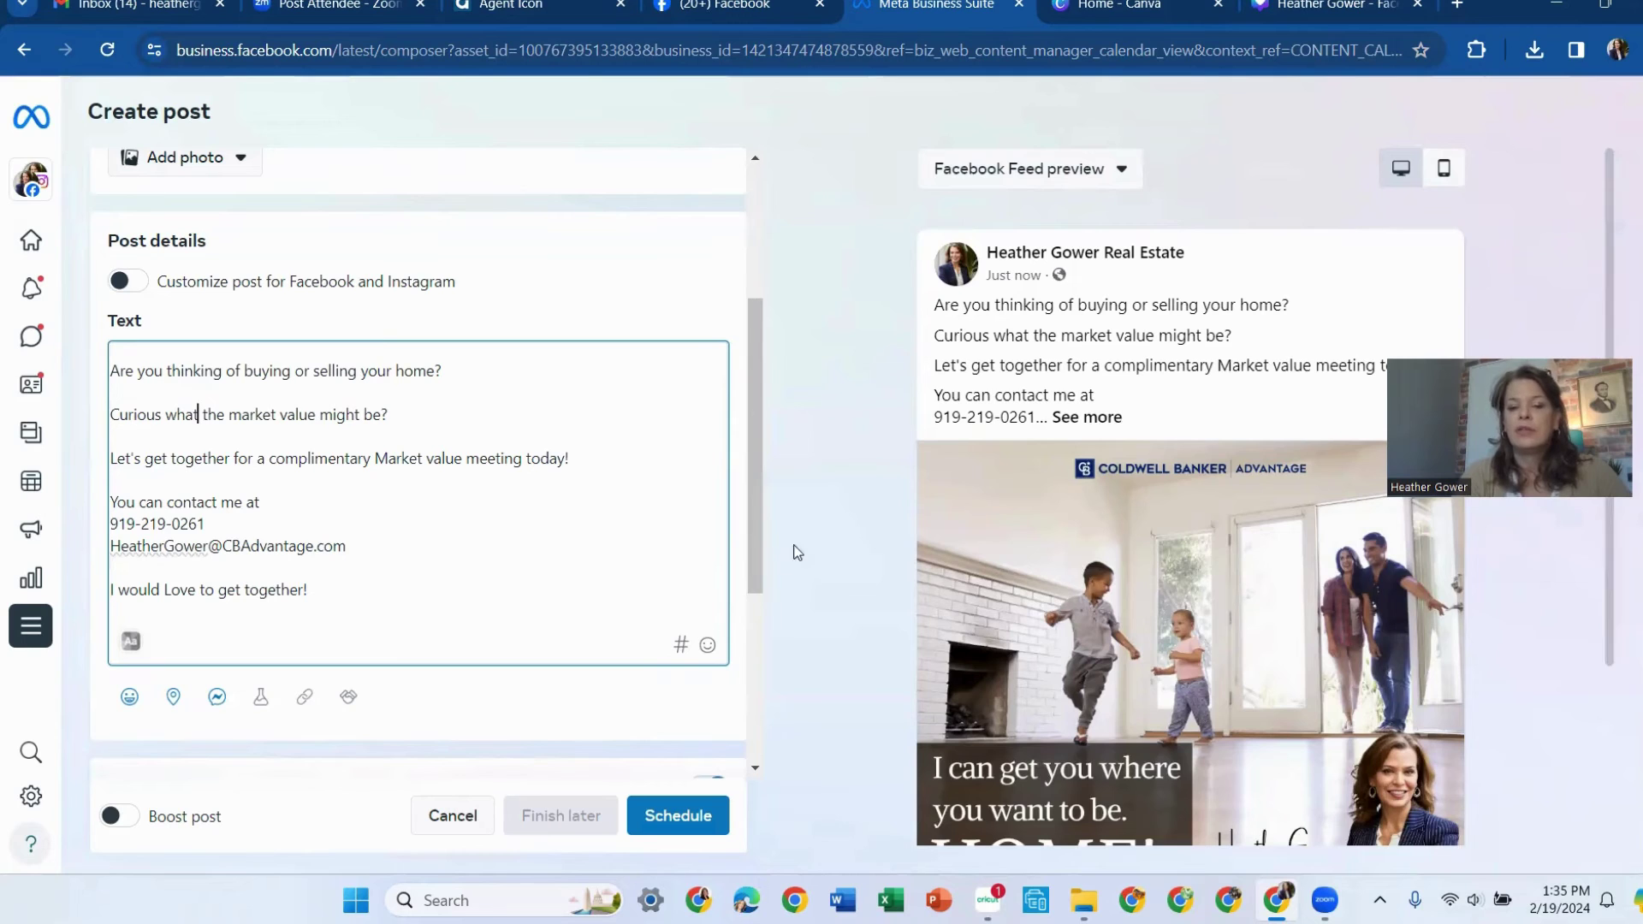
key(Return)
key(Return)
key(Return)
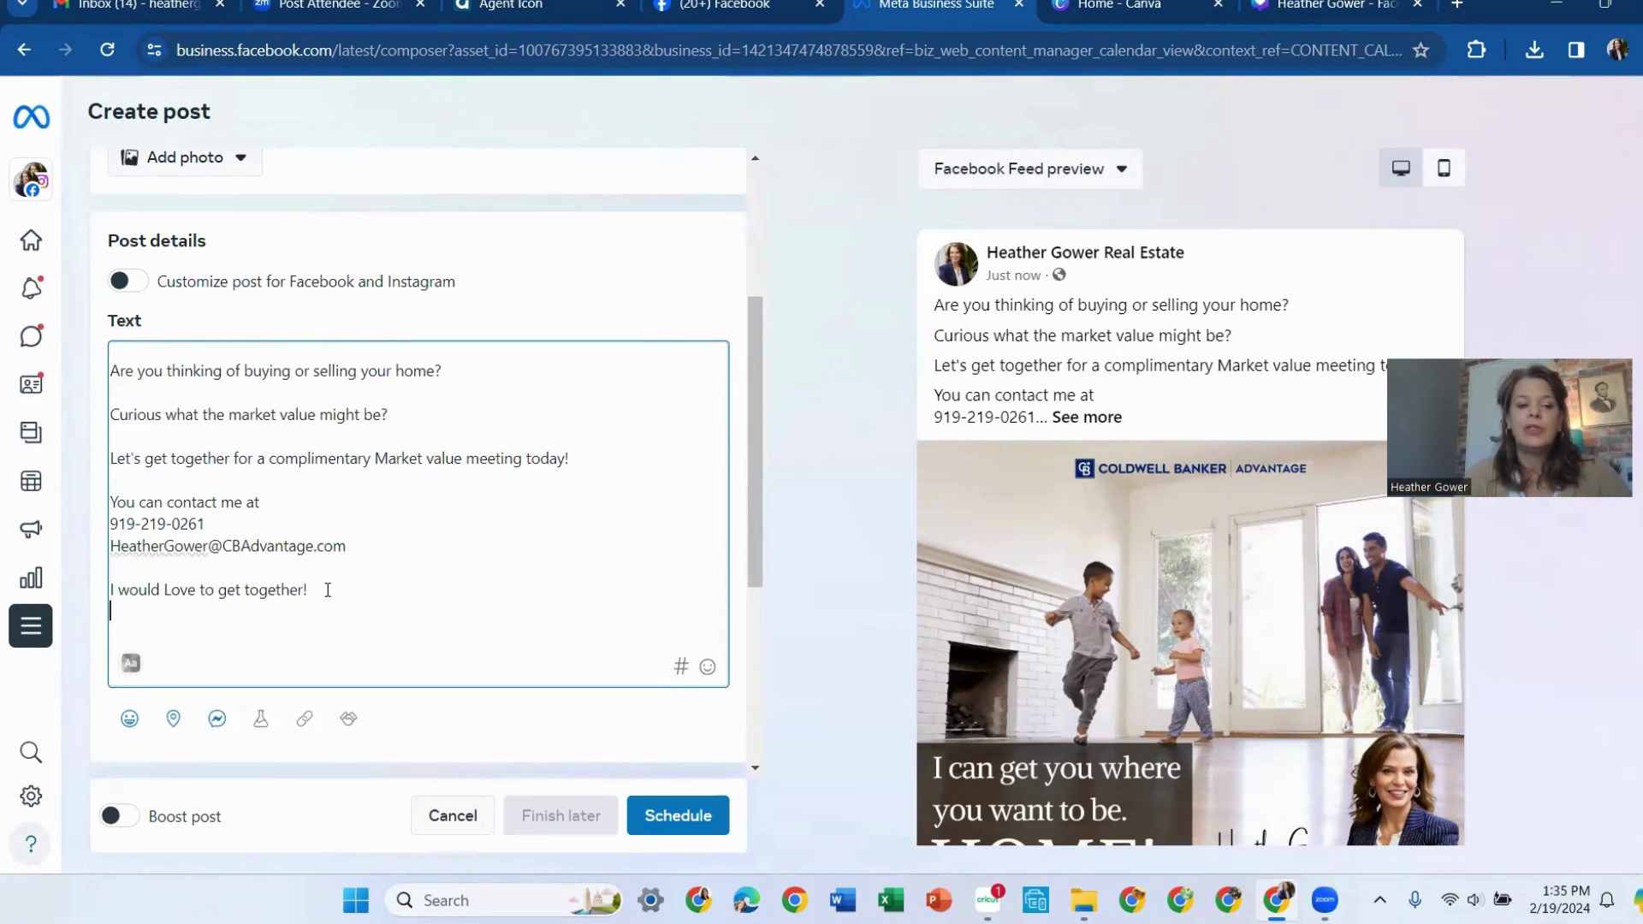
Add the saved hashtags #apexnc and #buyeragent to the caption
click(681, 680)
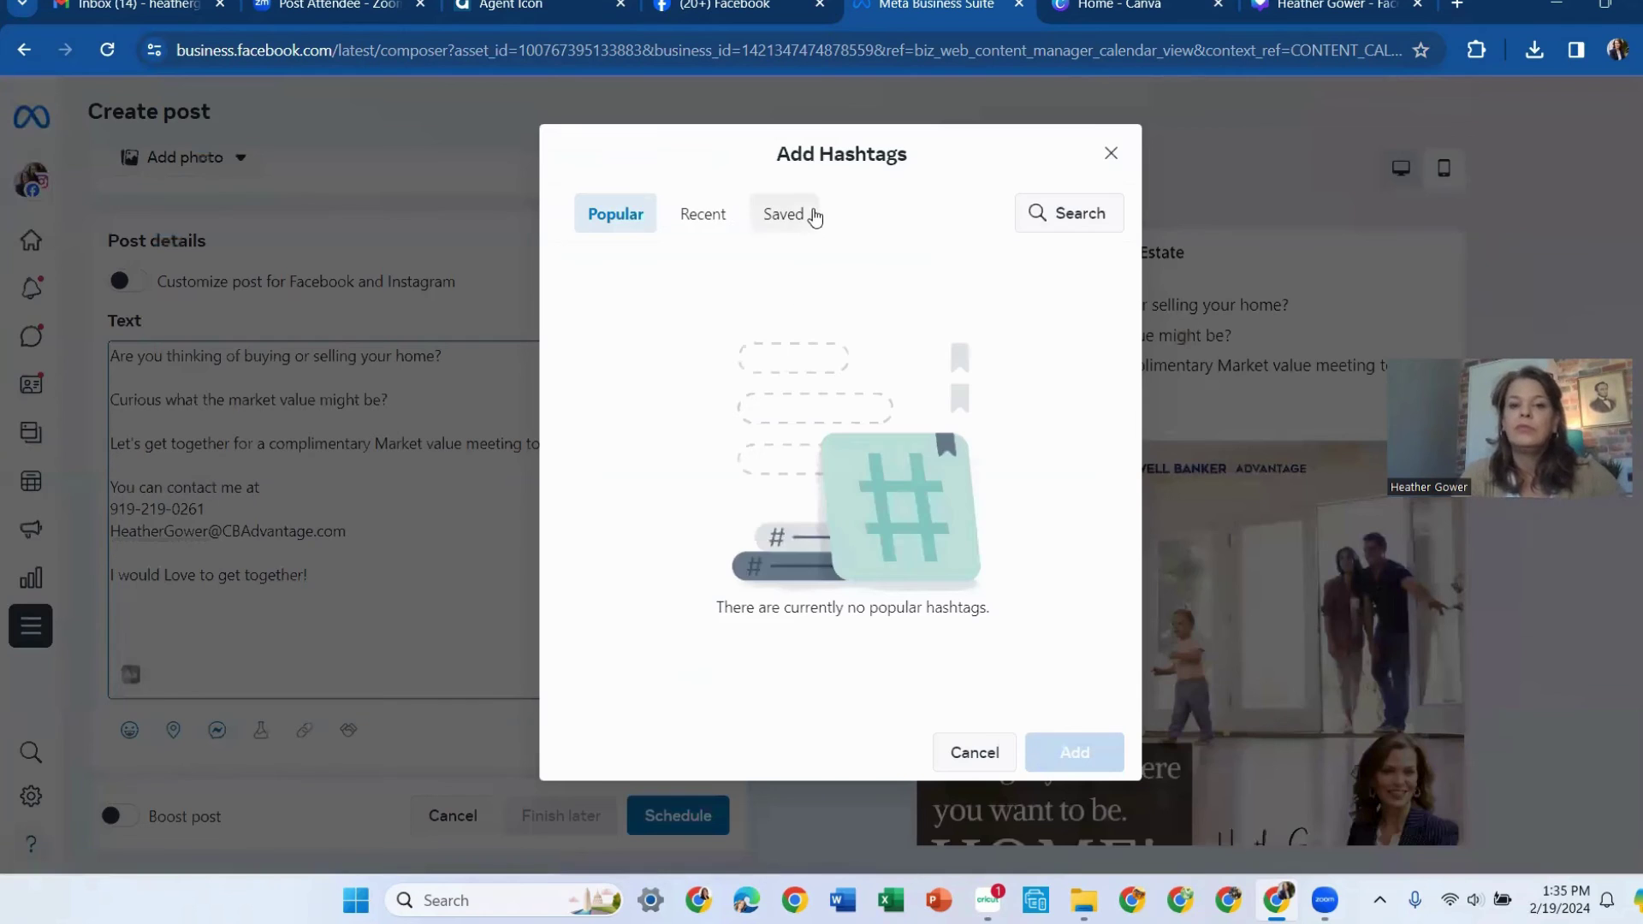
click(794, 214)
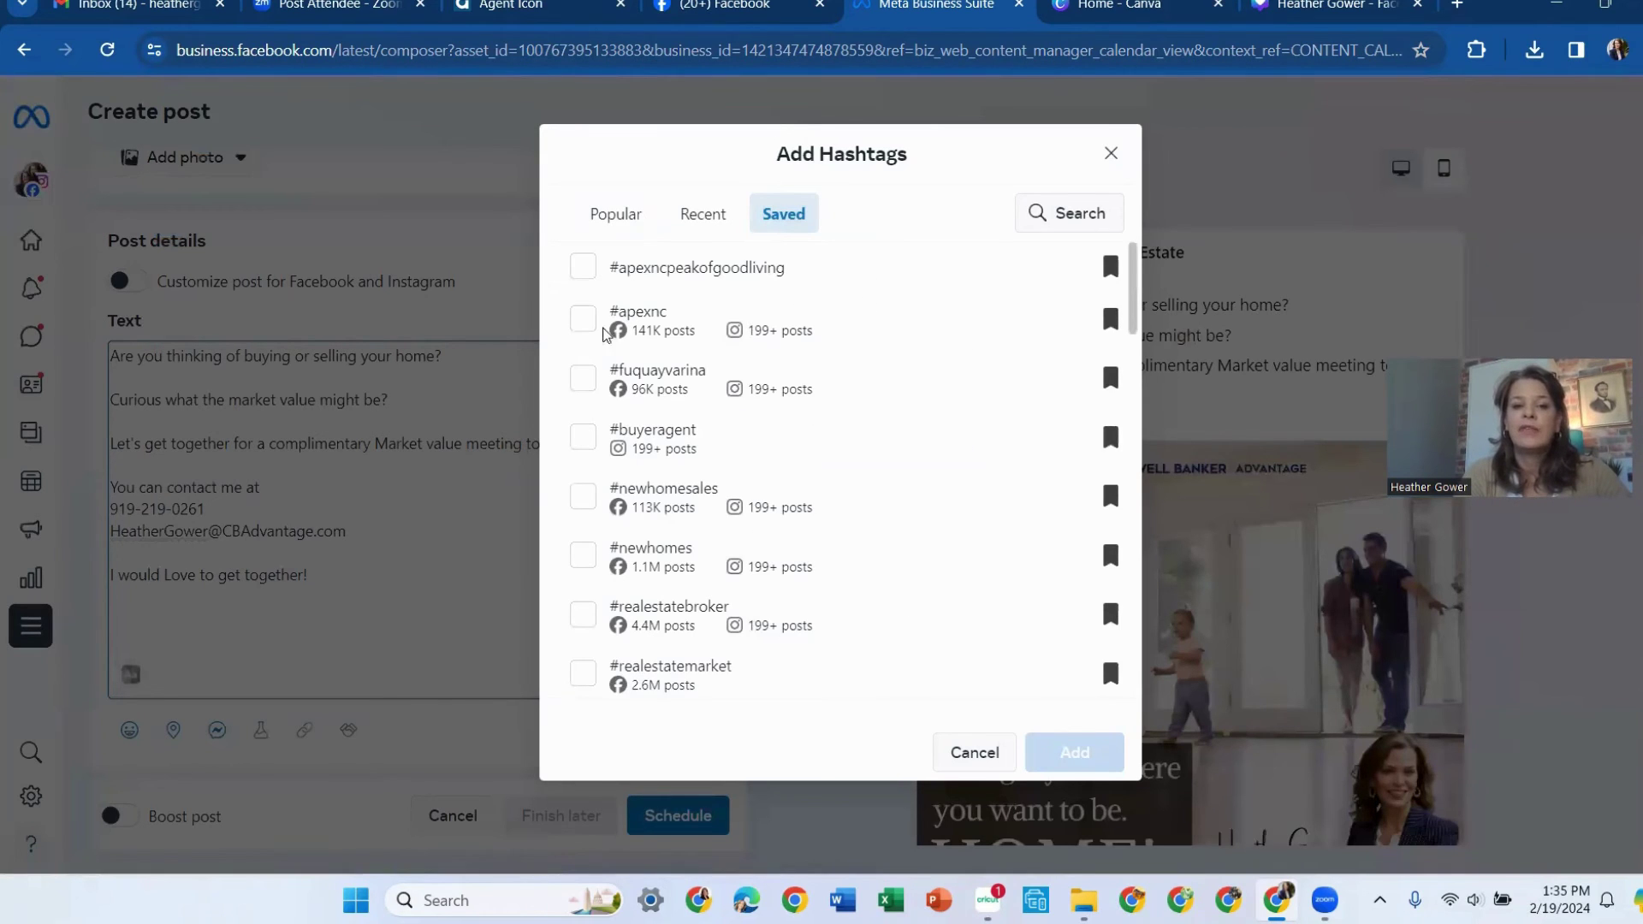
click(583, 319)
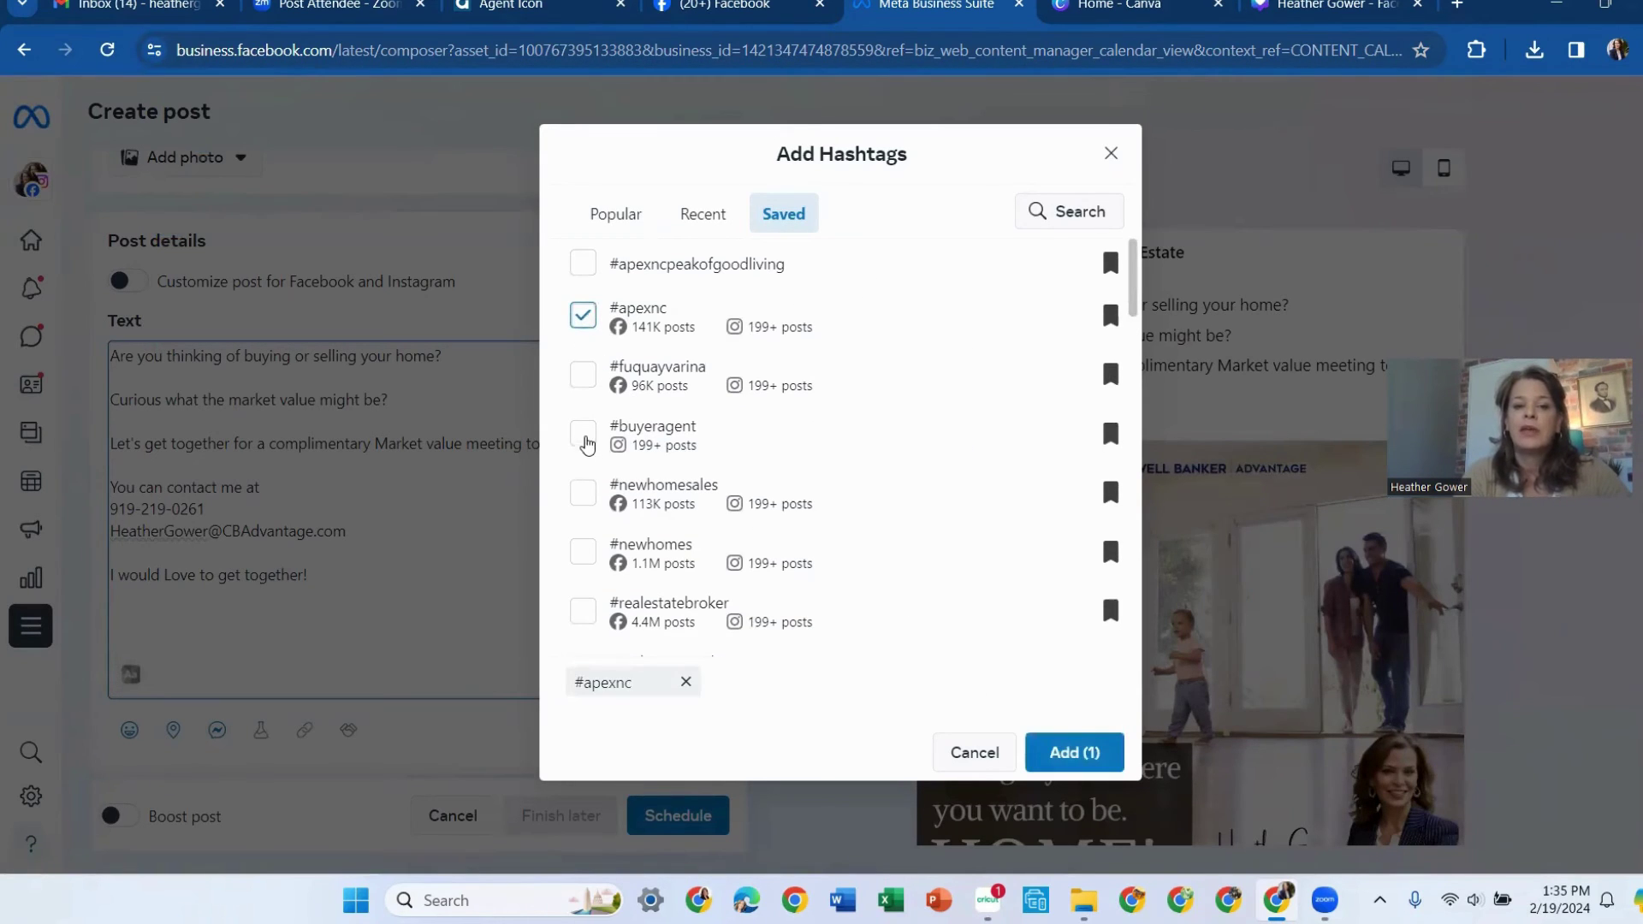
click(583, 433)
click(1074, 752)
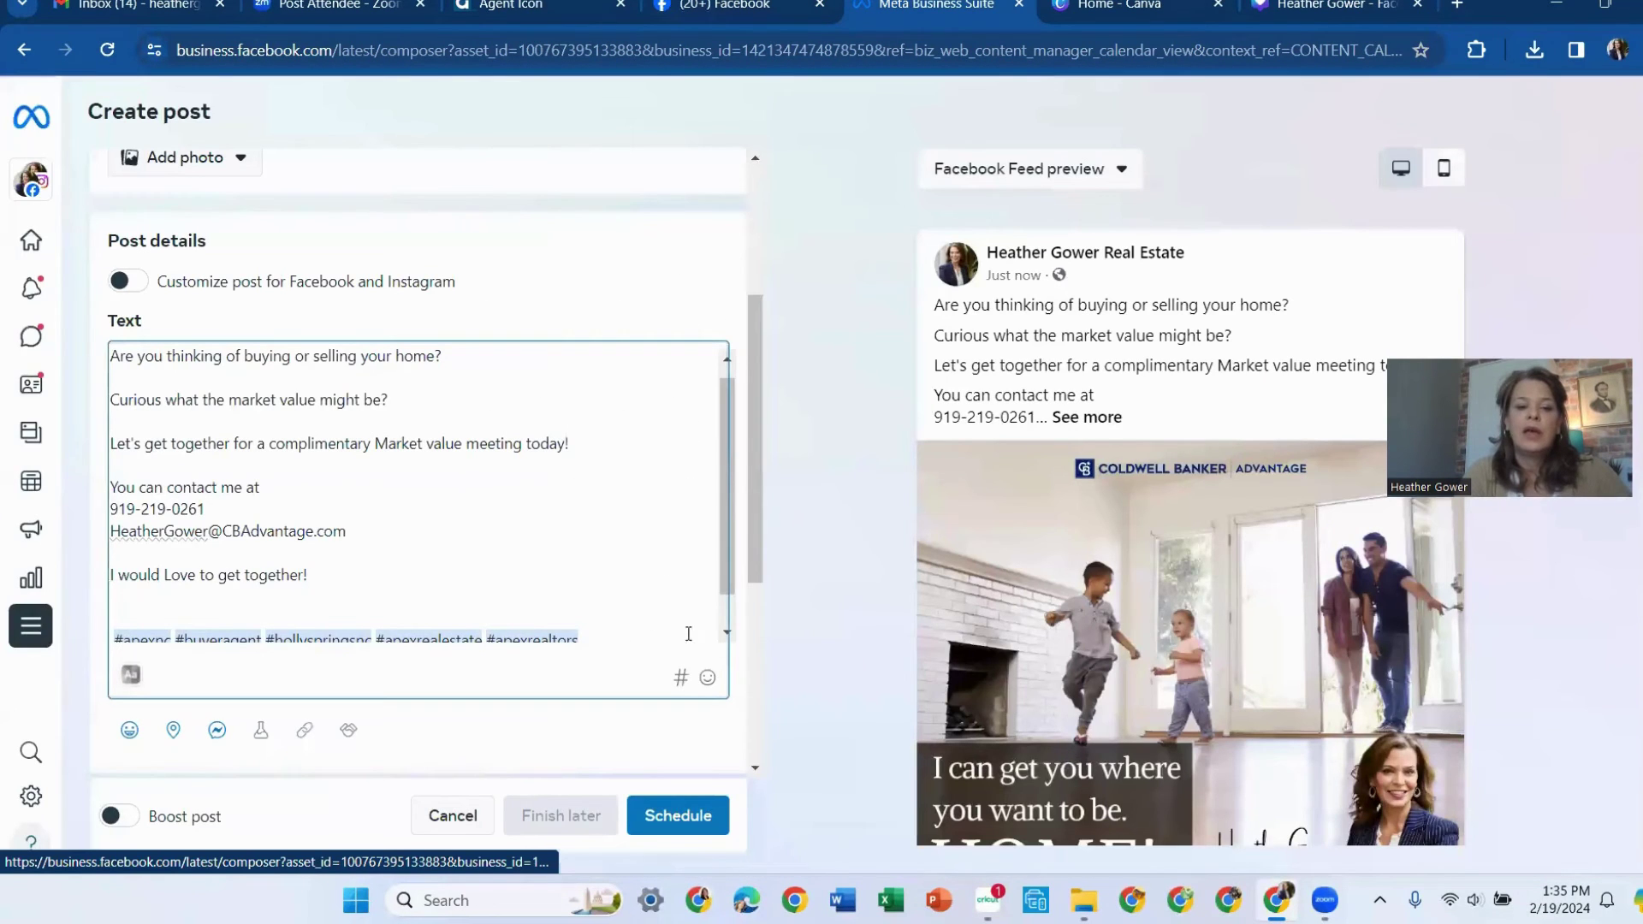
scroll(731, 654, down, 1)
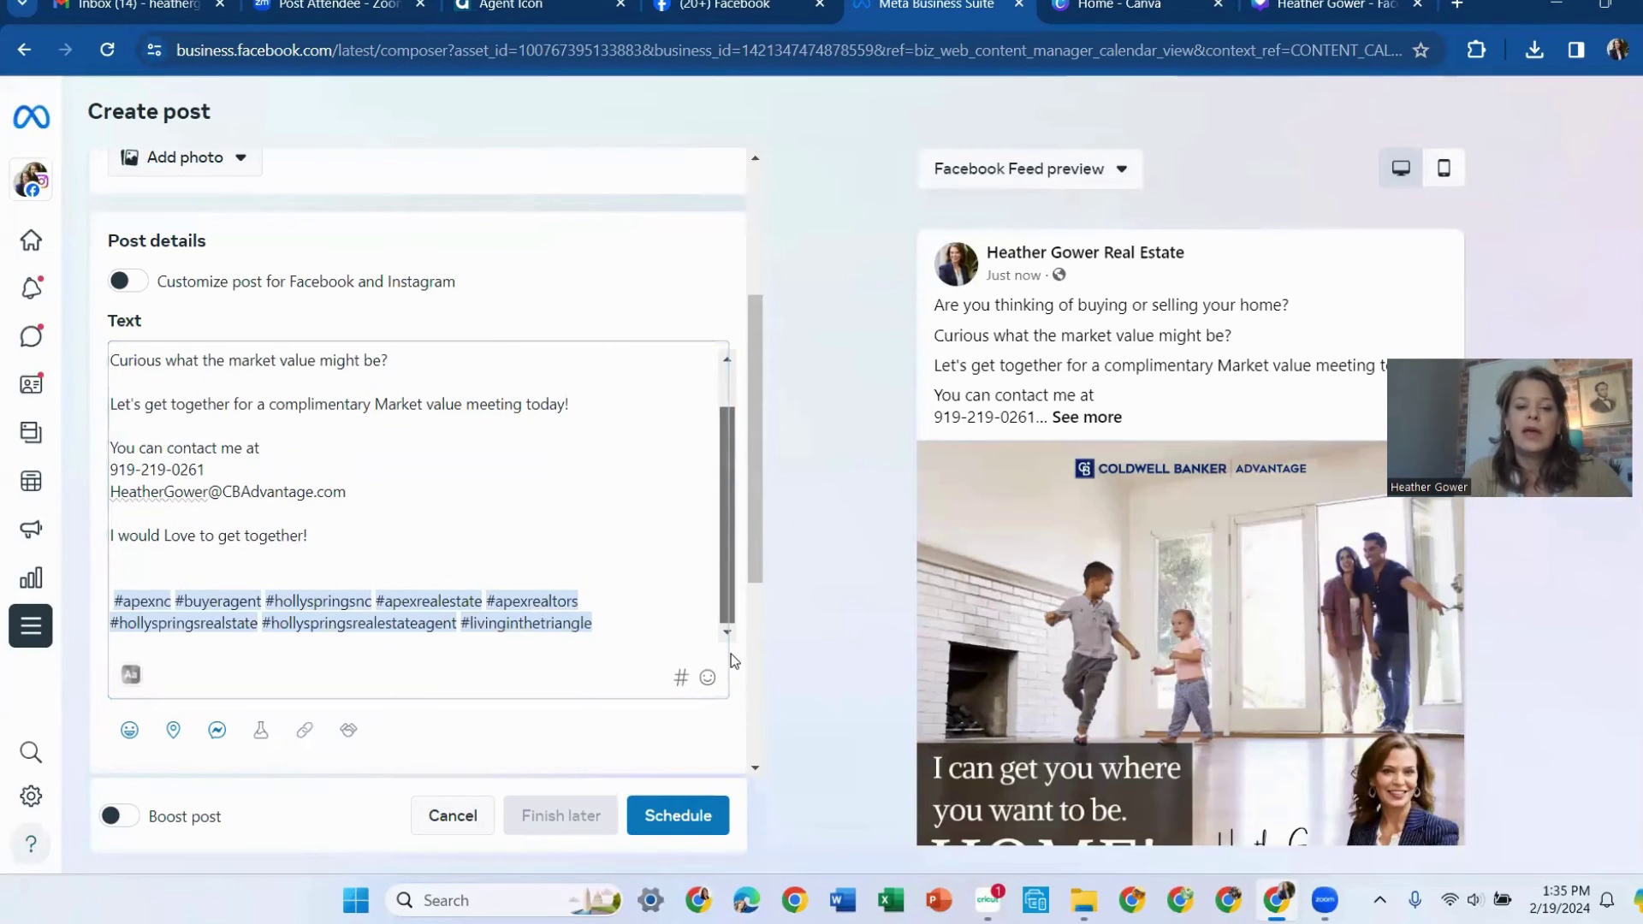
click(641, 618)
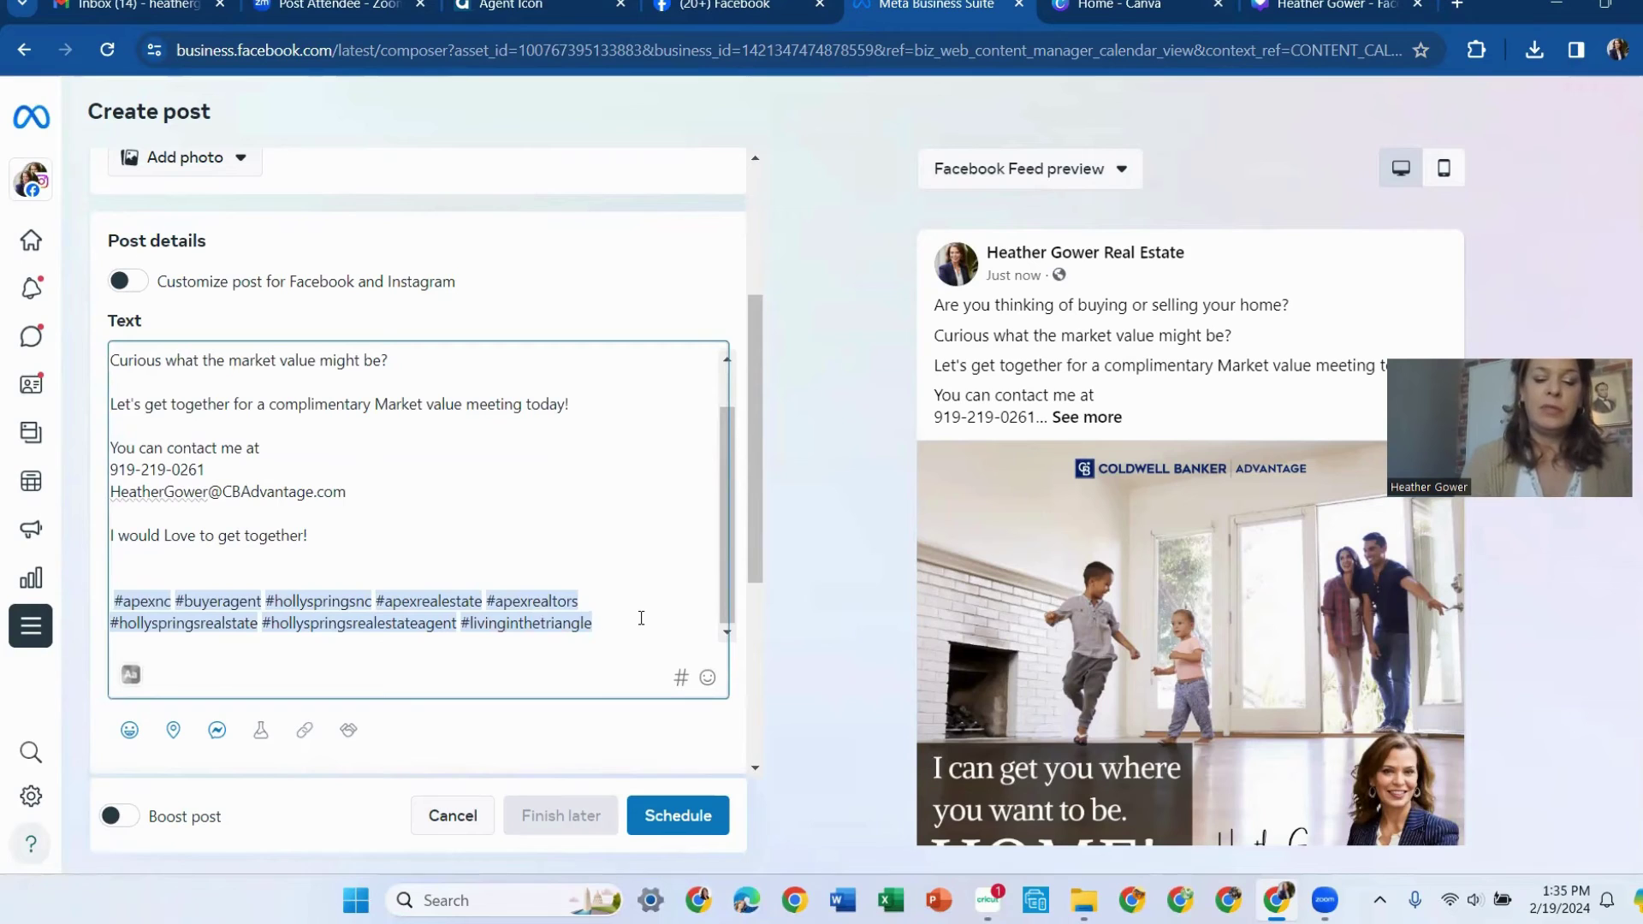
text(#)
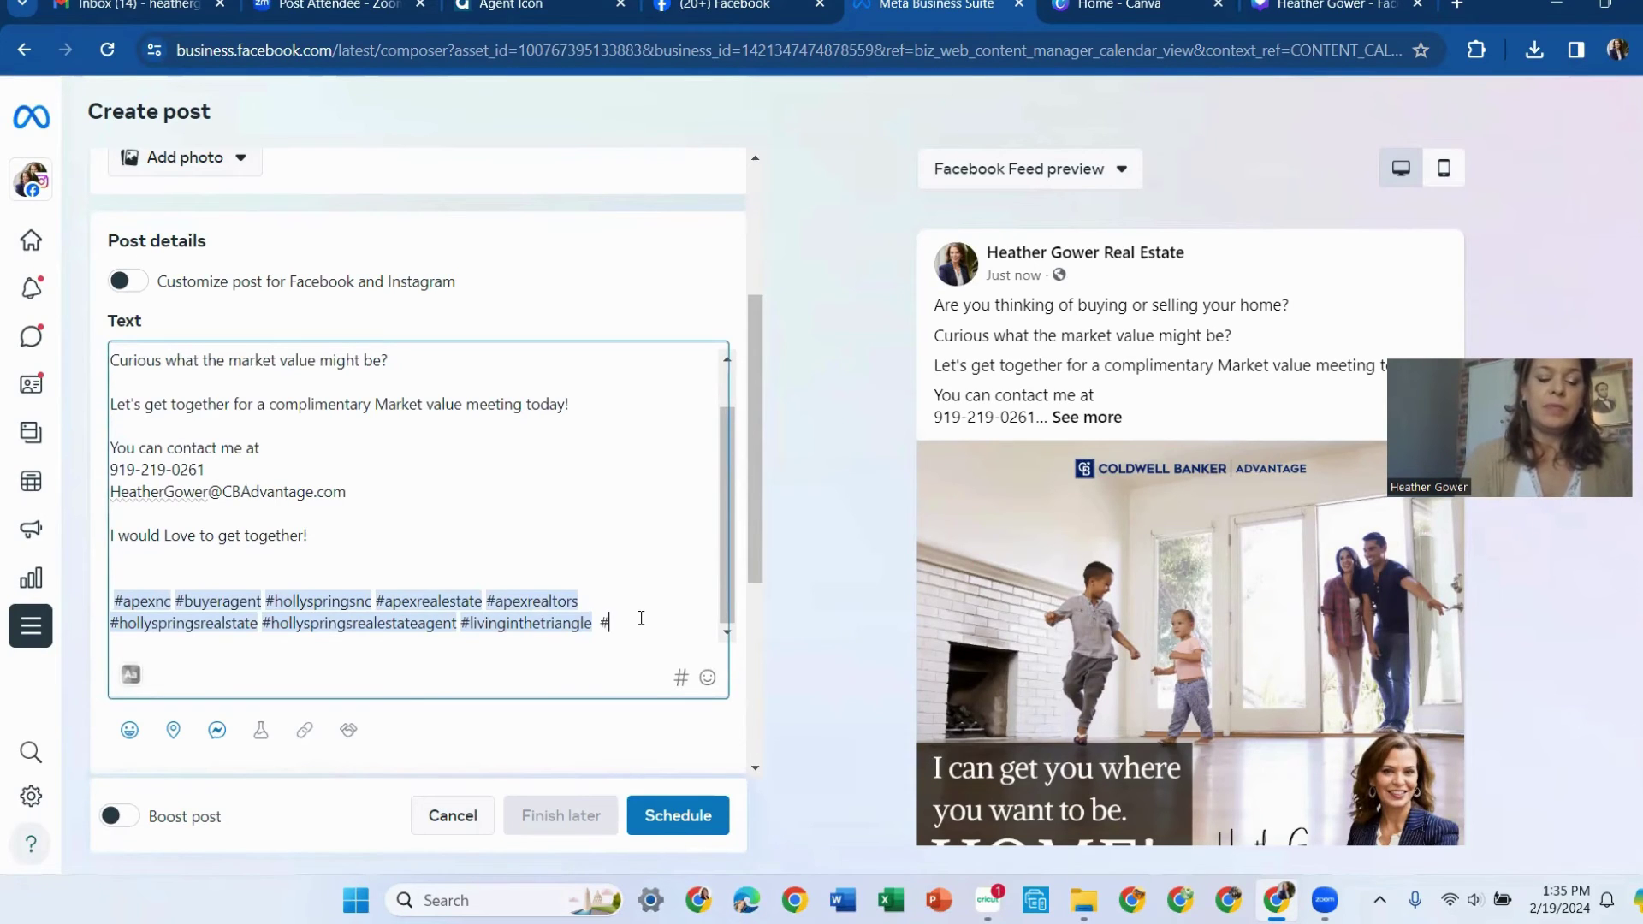
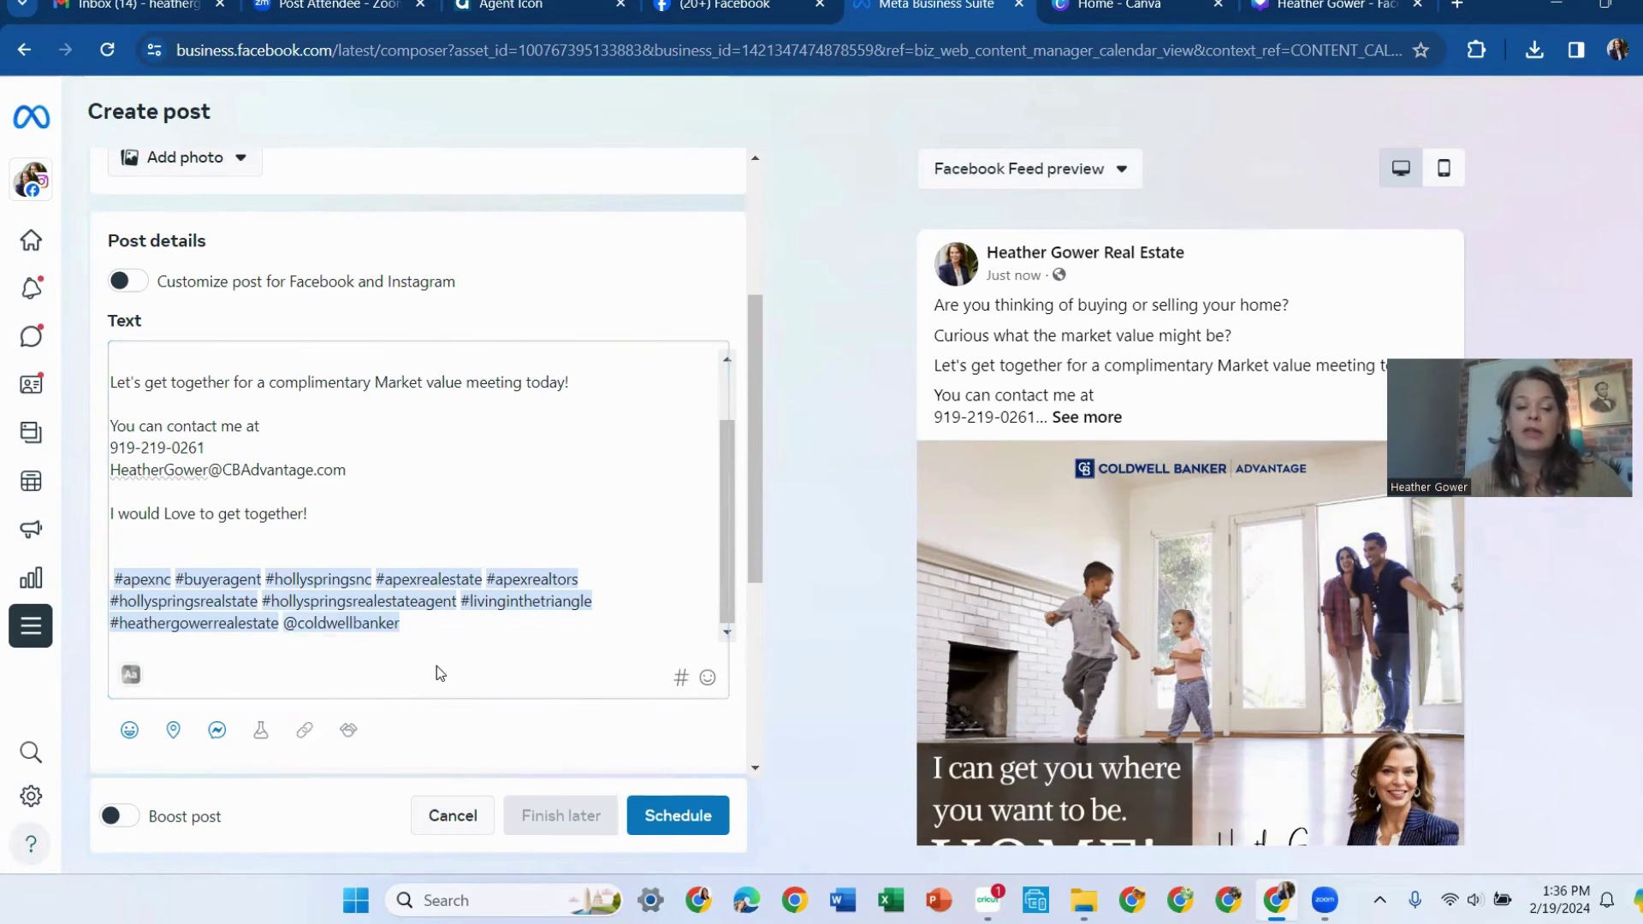
Schedule the HOME! post and dismiss the 'Schedule another post' prompt to return to the Planner
click(691, 817)
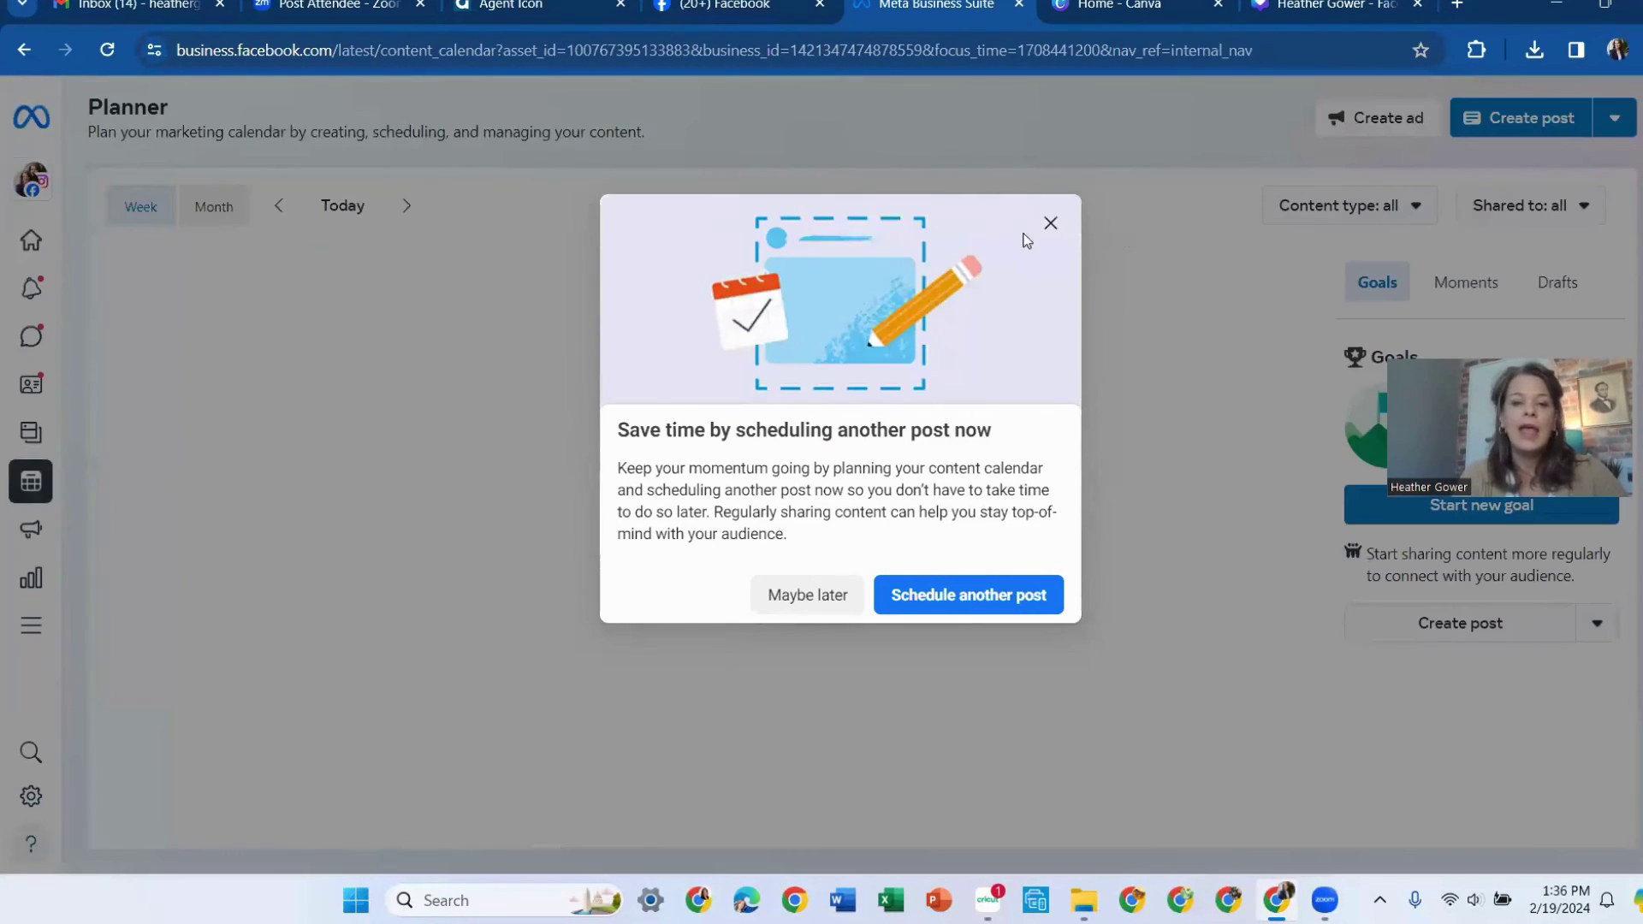
click(1050, 224)
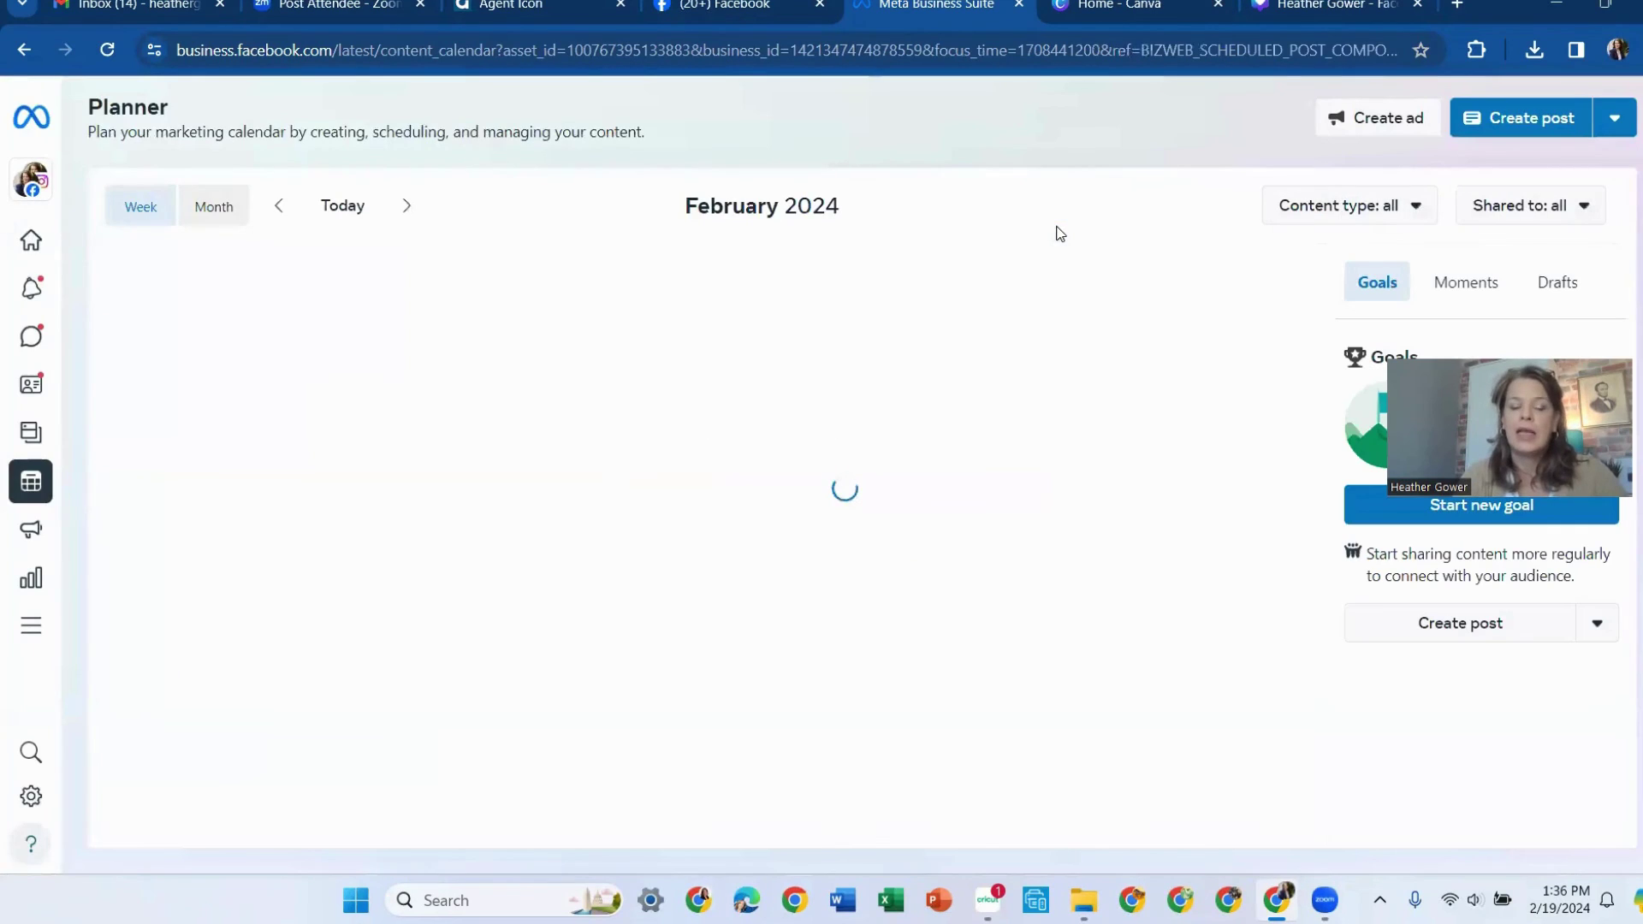